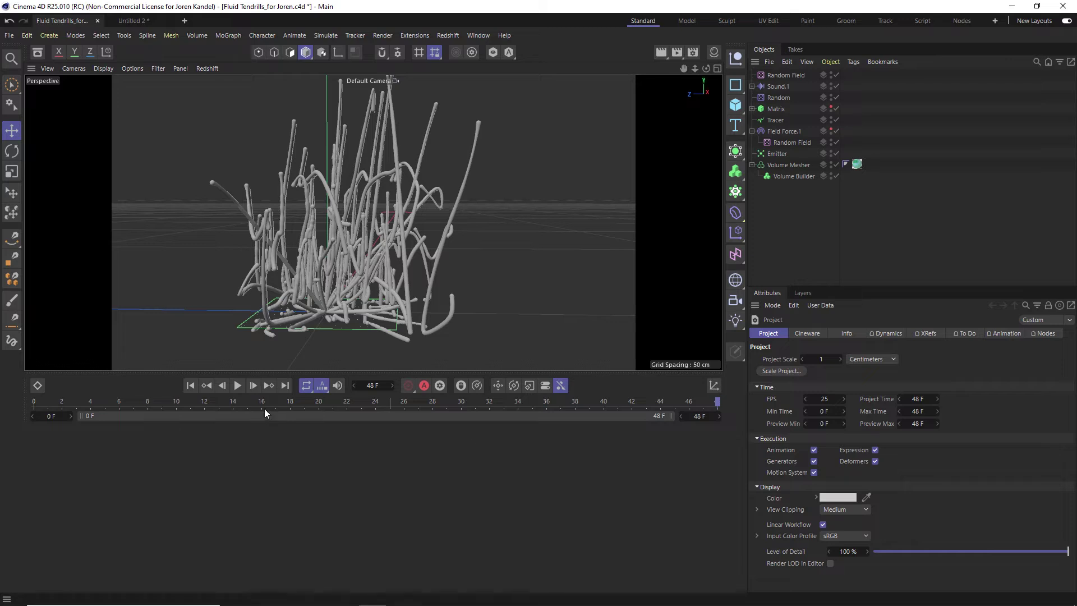
# Preview the Fluid Tendrills animation, then switch to the empty Untitled 2 document.
pyautogui.click(237, 385)
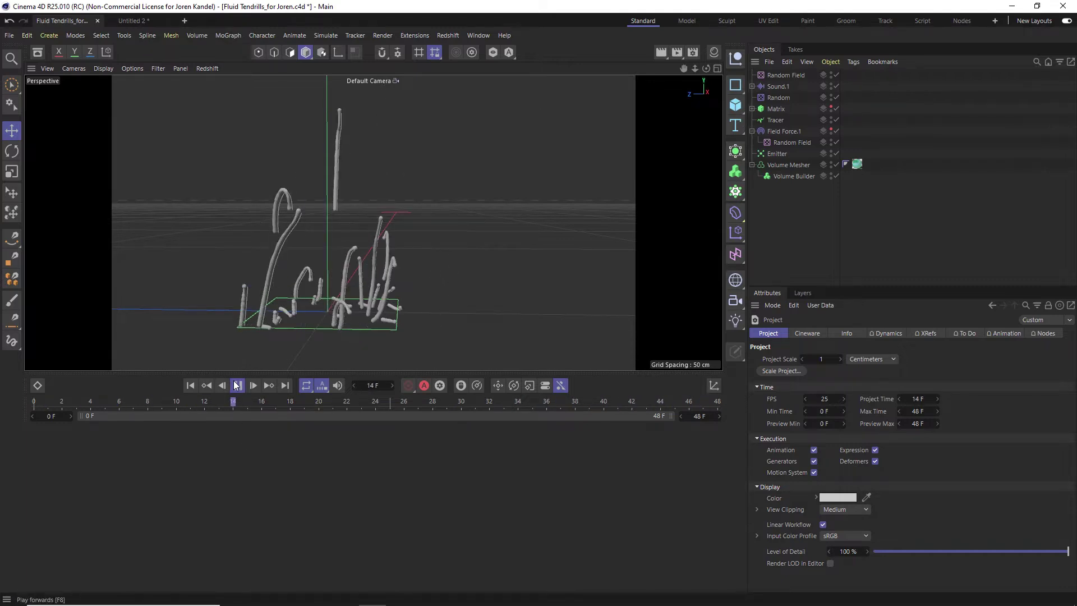
pyautogui.click(238, 385)
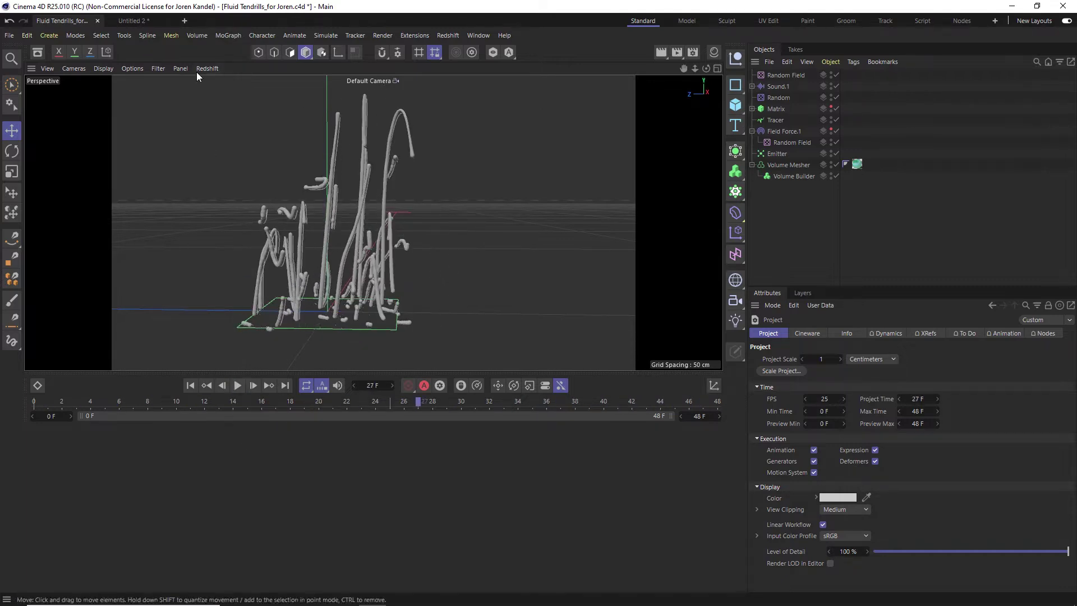
pyautogui.click(131, 22)
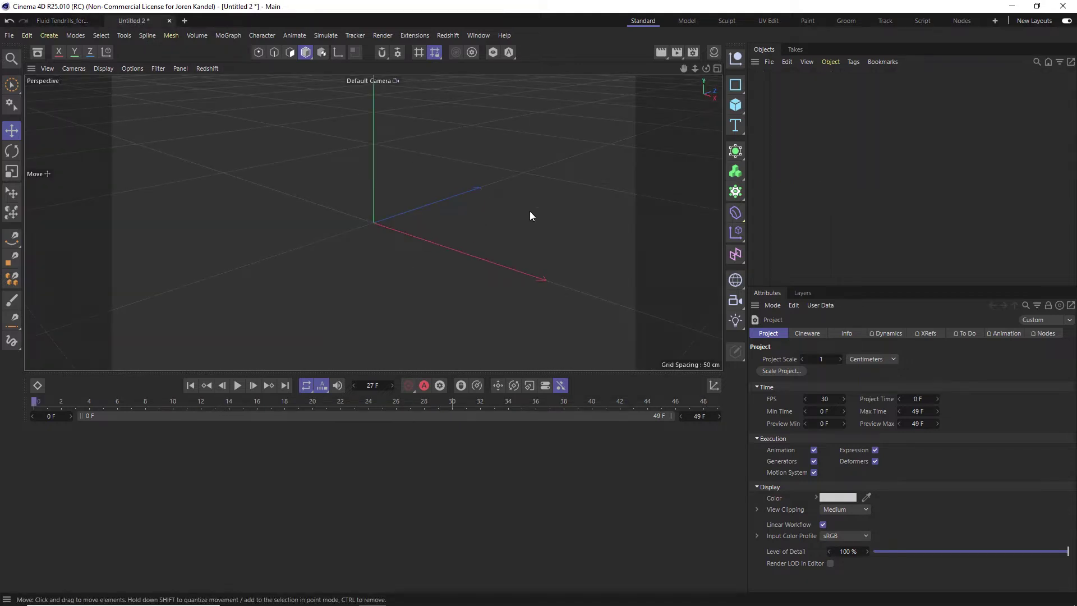
# Create a Sound effector by searching 'sound' in the Commander.
pyautogui.hotkey('shift', 'c')
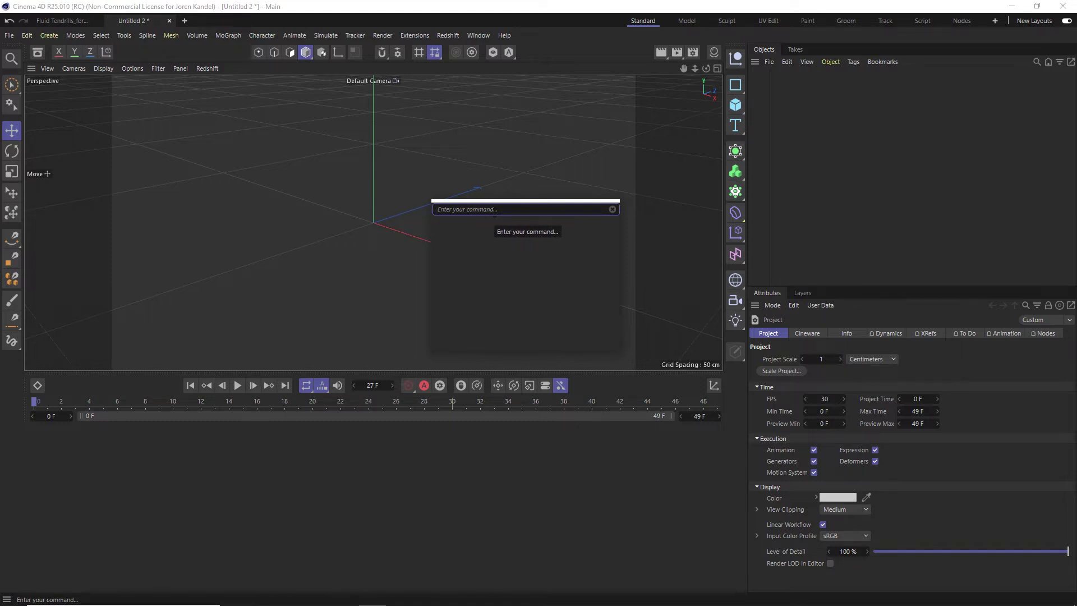
pyautogui.write('sound')
pyautogui.press('Return')
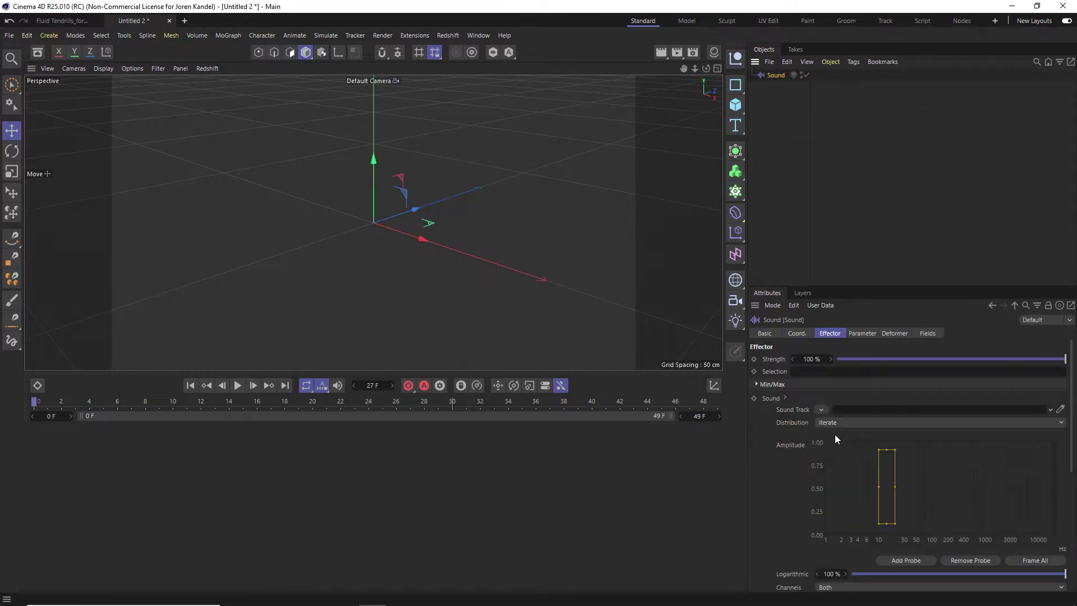
# Load the disco-party MP3 as the Sound effector's sound track.
pyautogui.moveTo(828, 214); pyautogui.dragTo(829, 191)
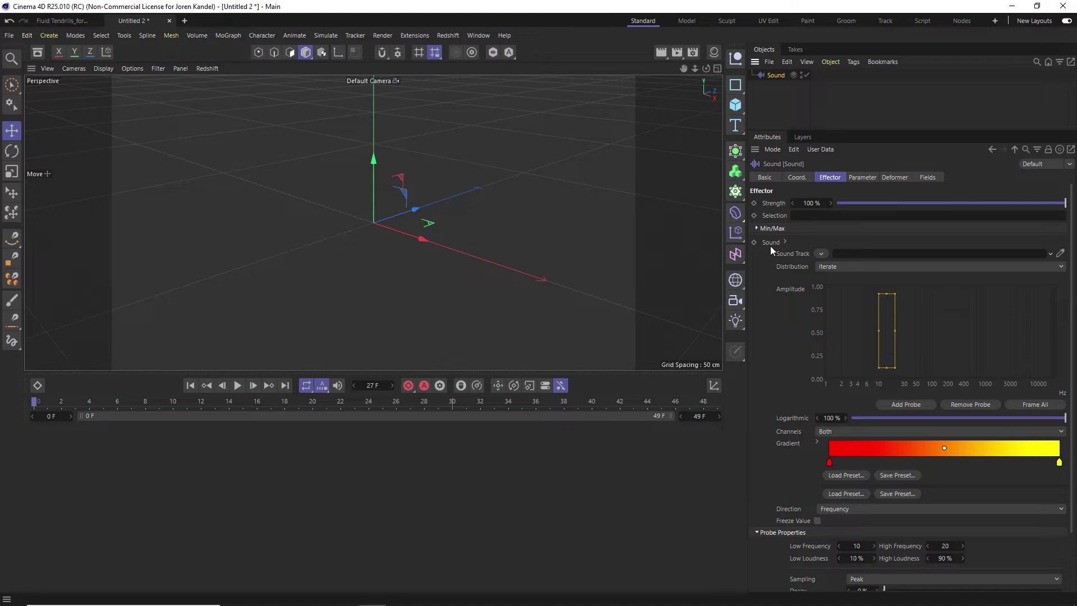
pyautogui.click(813, 252)
pyautogui.click(835, 264)
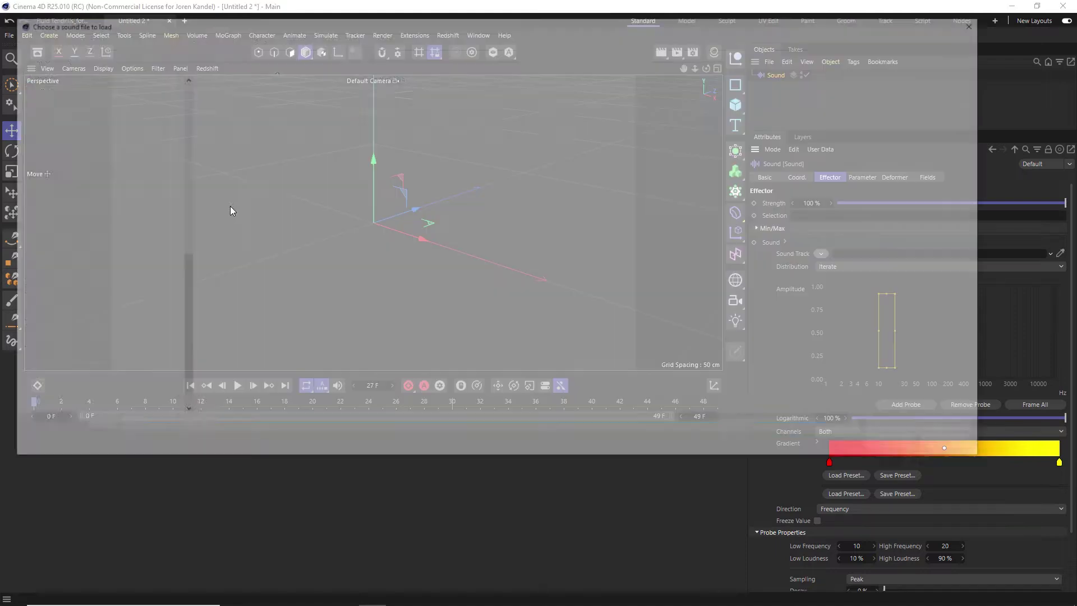
pyautogui.doubleClick(242, 130)
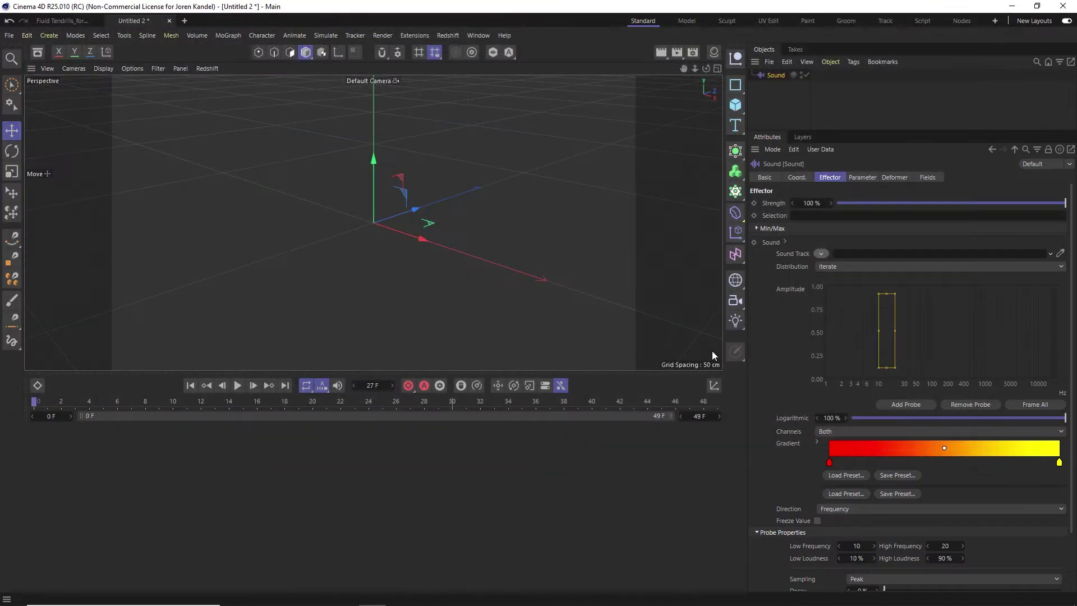
# Play the spectrum and reshape the probe to about 2.7–118 Hz and 25–54 % loudness.
pyautogui.click(189, 386)
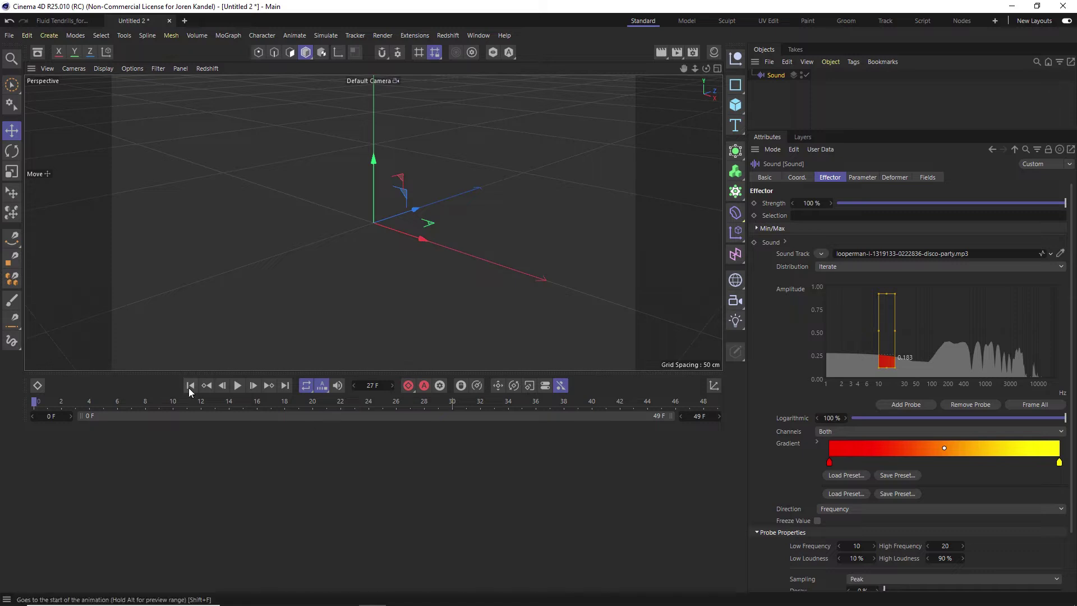
pyautogui.click(235, 385)
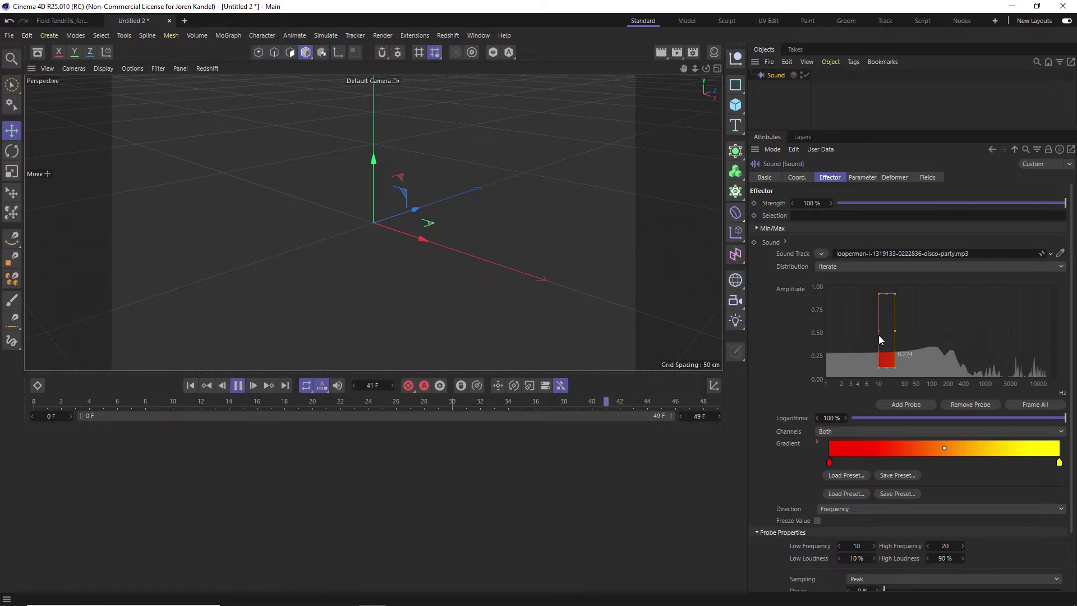
pyautogui.moveTo(878, 329); pyautogui.dragTo(940, 328)
pyautogui.moveTo(895, 291); pyautogui.dragTo(896, 341)
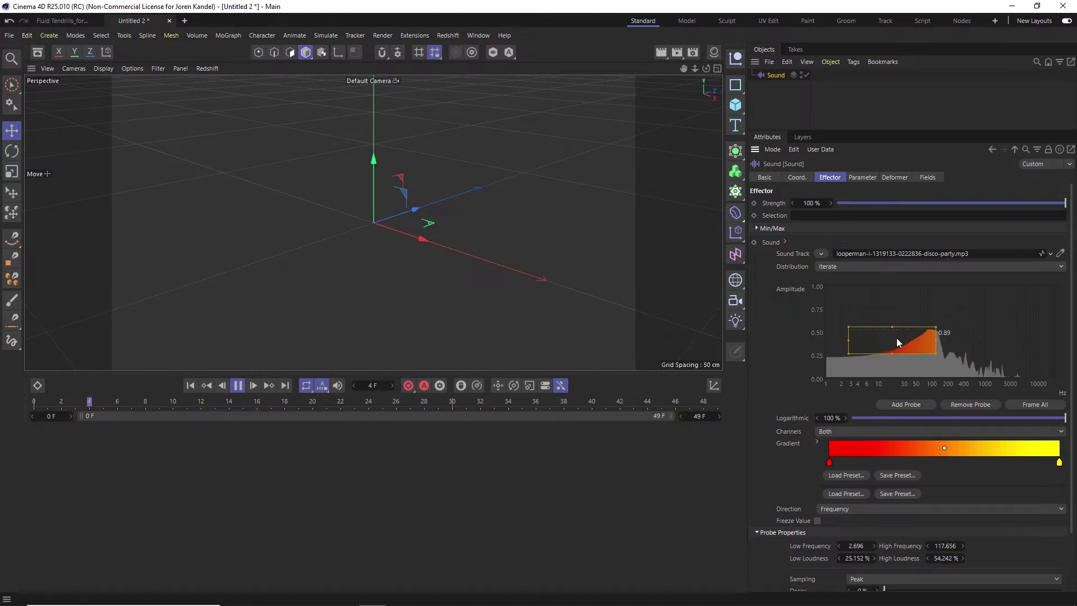
# Stop playback and create a particle Emitter via the Commander.
pyautogui.click(238, 385)
pyautogui.hotkey('shift', 'c')
pyautogui.write('emitte')
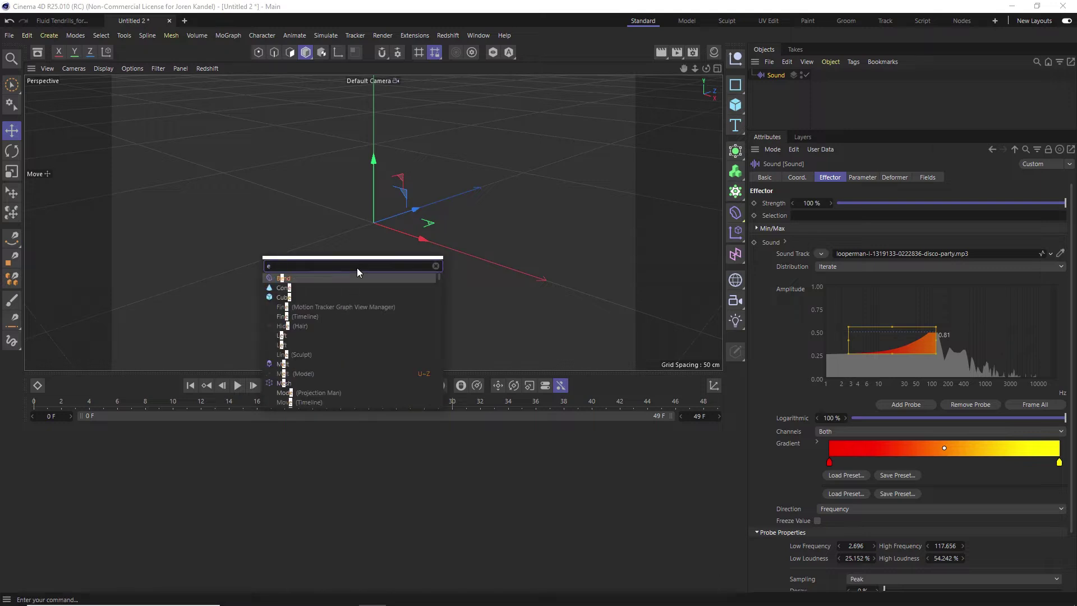
pyautogui.press('Return')
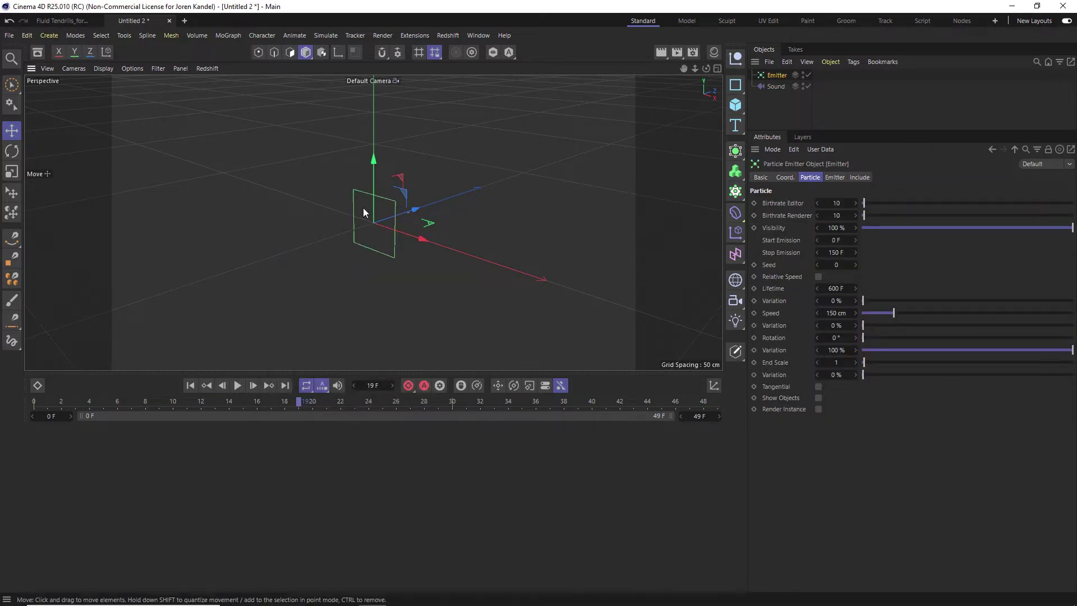
# Rotate the Emitter to lie flat and preview its emission.
pyautogui.press('r')
pyautogui.moveTo(353, 200); pyautogui.dragTo(359, 266)
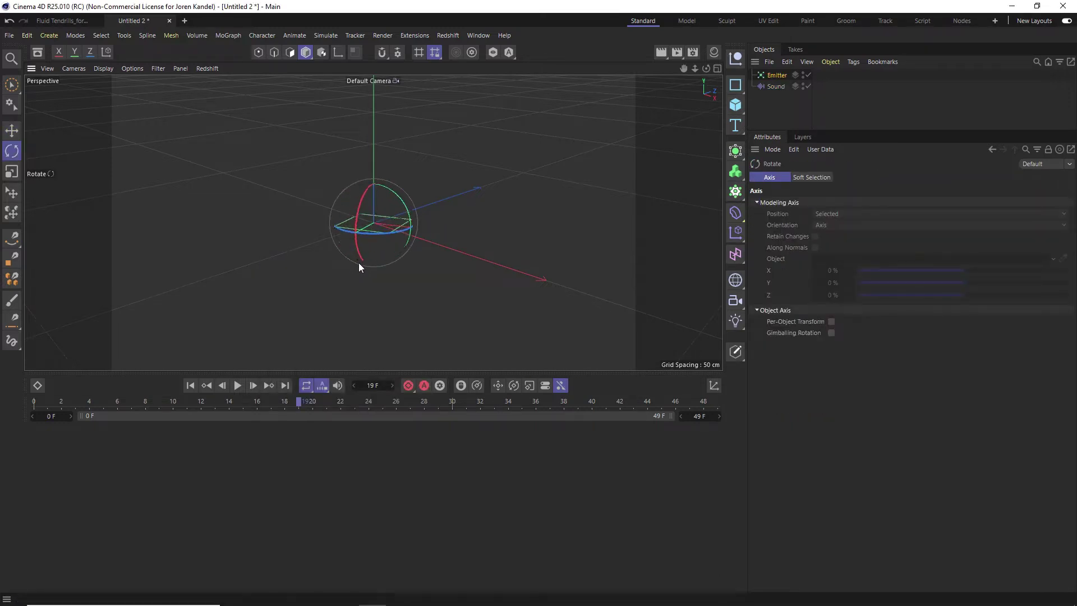
pyautogui.moveTo(354, 199); pyautogui.dragTo(354, 252)
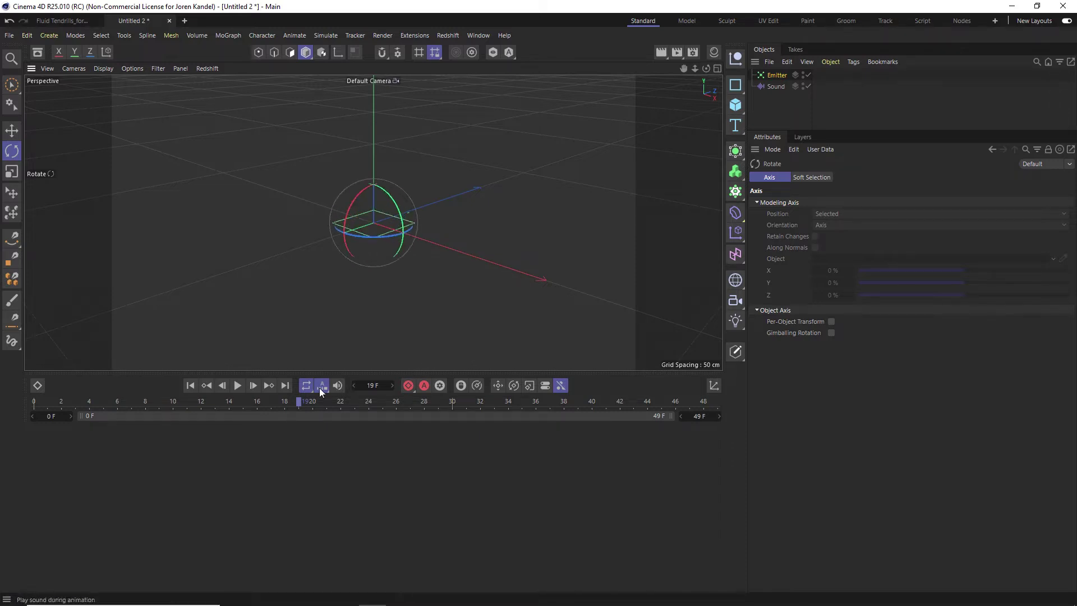
pyautogui.click(237, 386)
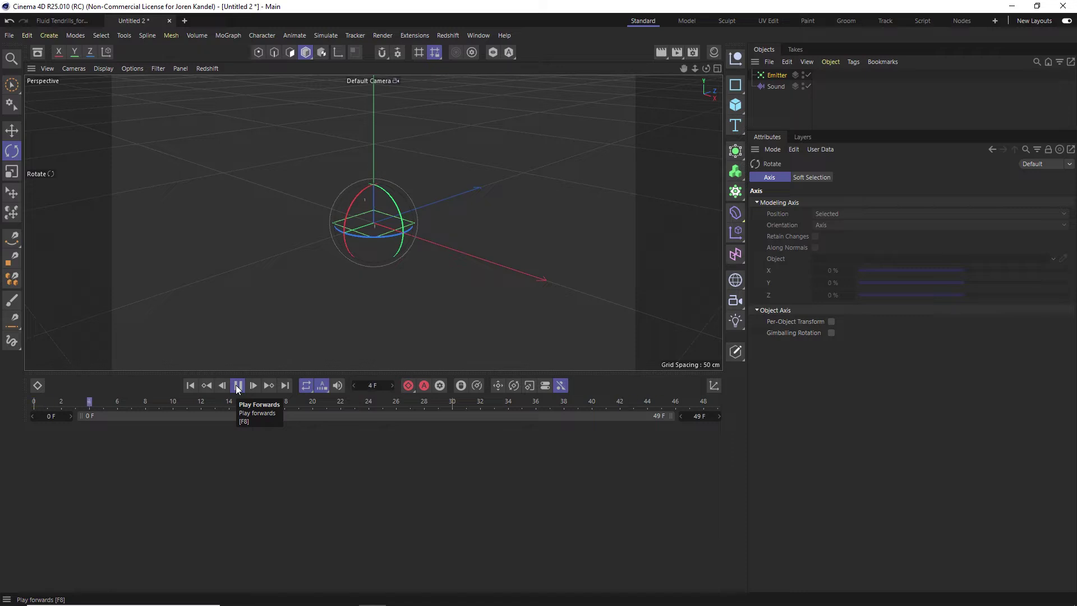
pyautogui.click(189, 386)
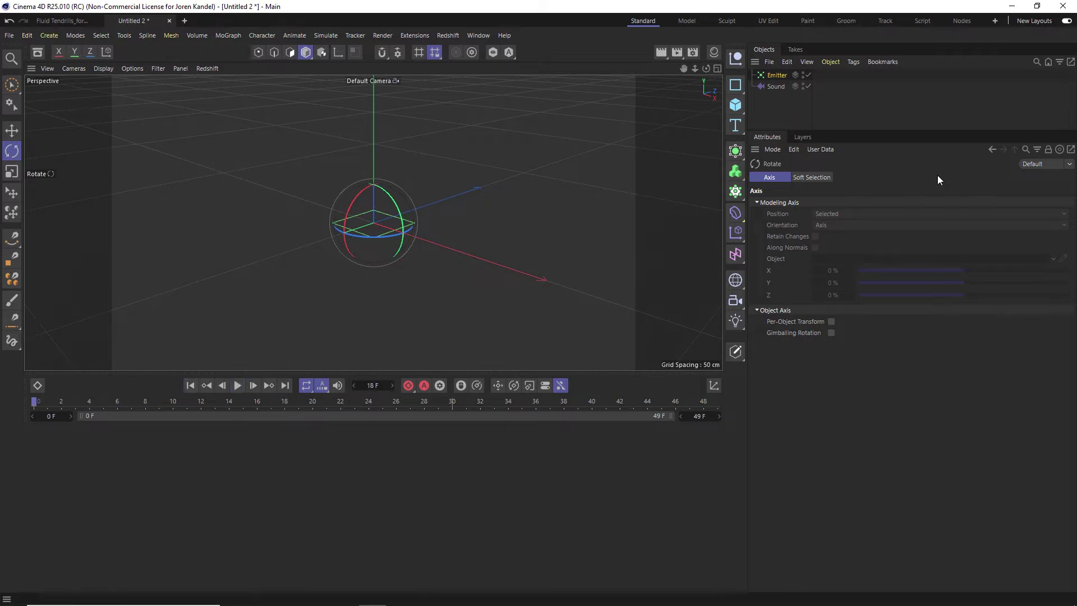
# Set the Emitter's X-Size and Y-Size to 10 cm.
pyautogui.click(768, 77)
pyautogui.click(836, 178)
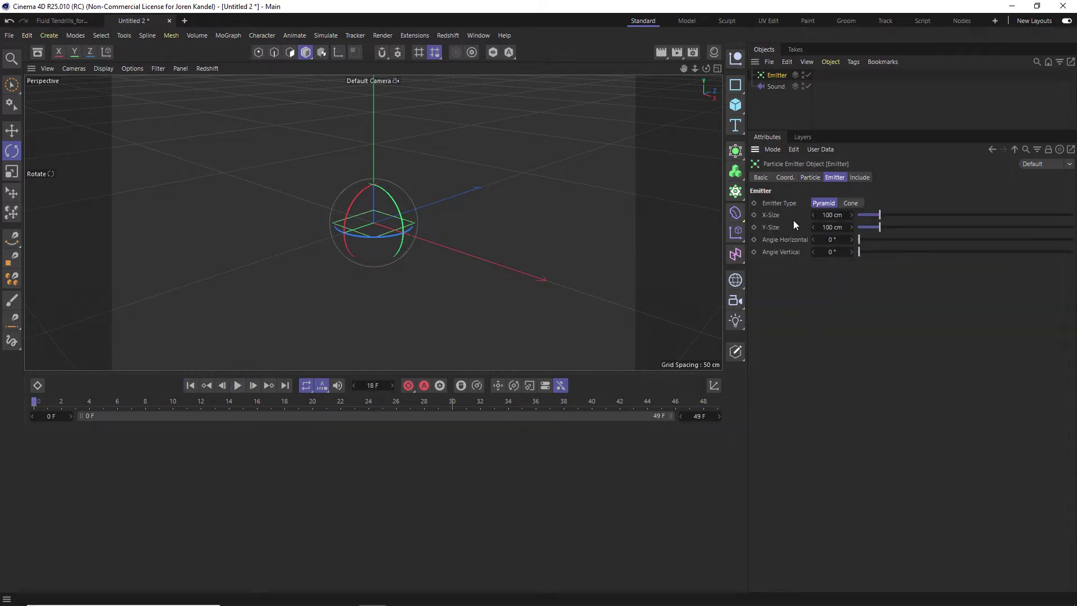
pyautogui.click(833, 215)
pyautogui.write('10')
pyautogui.press('Tab')
pyautogui.write('10')
pyautogui.press('Return')
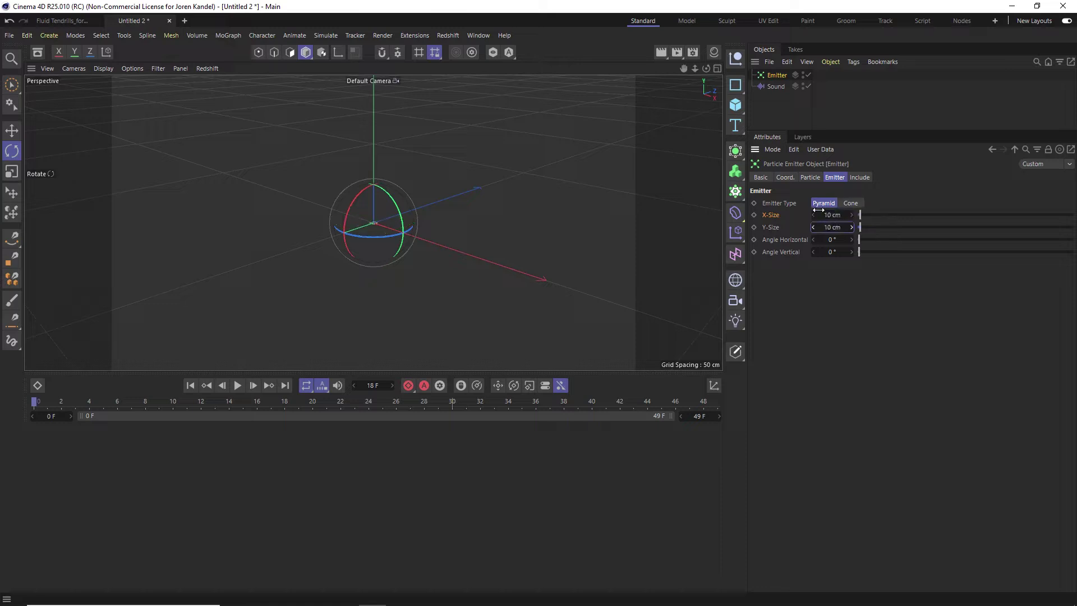
# Set the editor and renderer birthrate to 50.
pyautogui.click(811, 178)
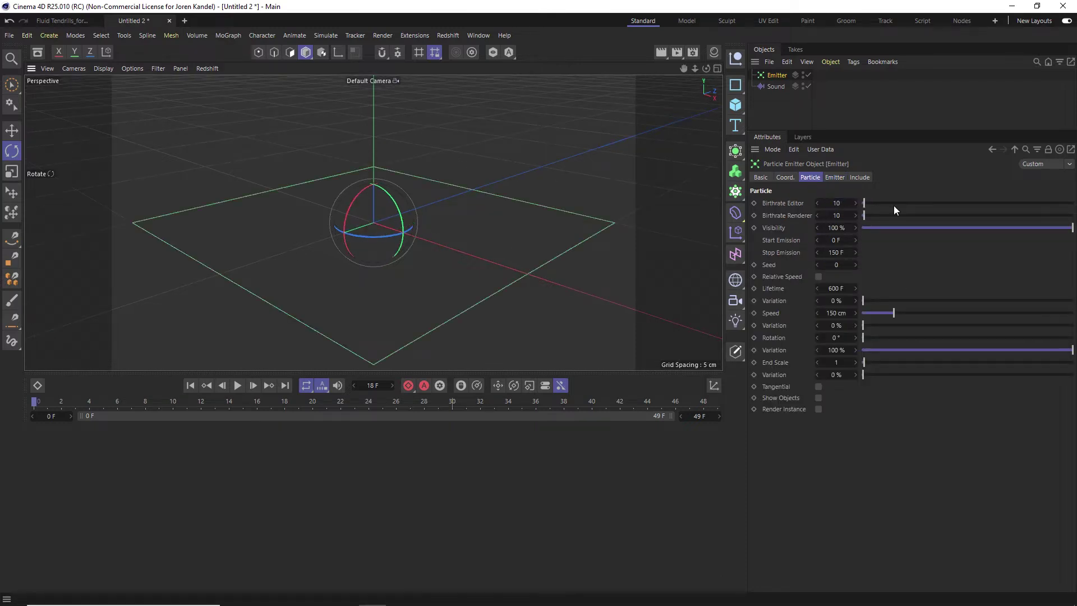
pyautogui.click(840, 203)
pyautogui.write('50')
pyautogui.press('Tab')
pyautogui.write('50')
pyautogui.press('Tab')
# Replay the emission and set the particle speed to 0 cm.
pyautogui.click(190, 385)
pyautogui.click(237, 385)
pyautogui.click(238, 385)
pyautogui.click(845, 313)
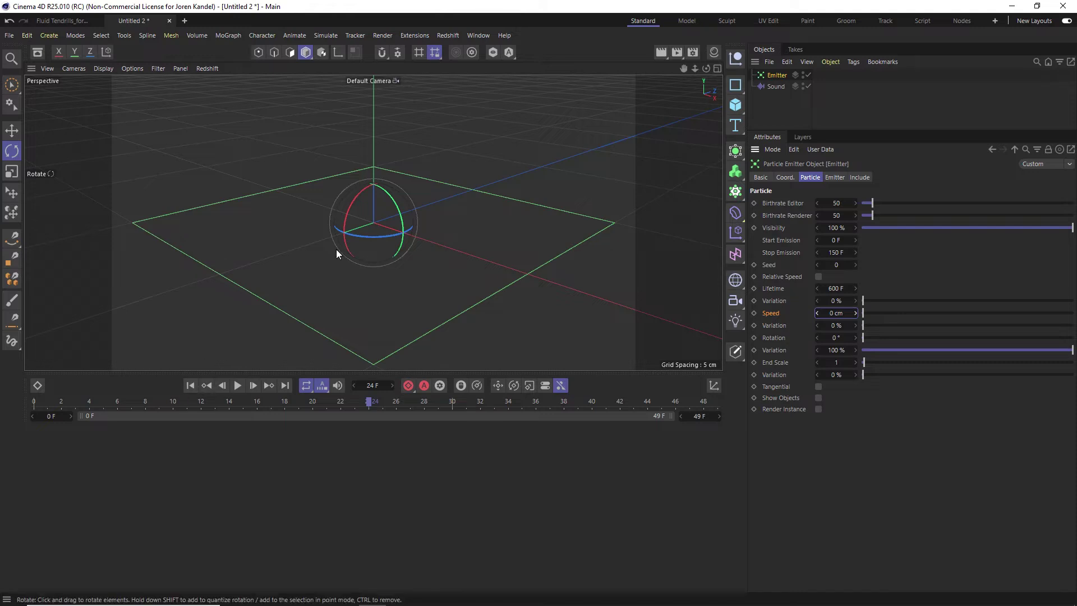
# Replay the stationary particles, reframe the emitter, and pause at frame 12.
pyautogui.click(191, 386)
pyautogui.click(237, 385)
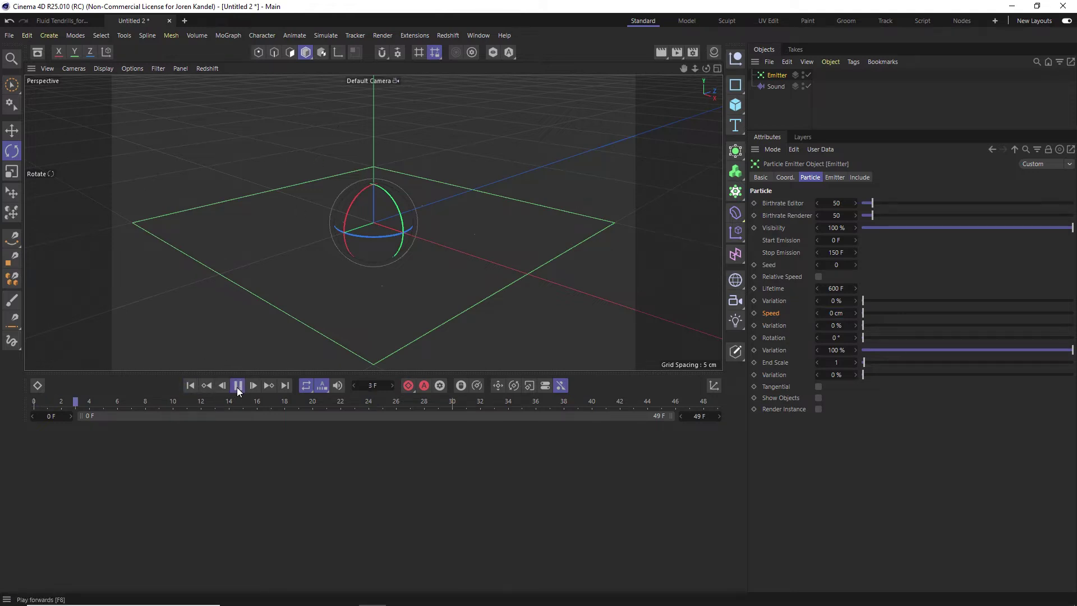
pyautogui.scroll(5, 326, 282)
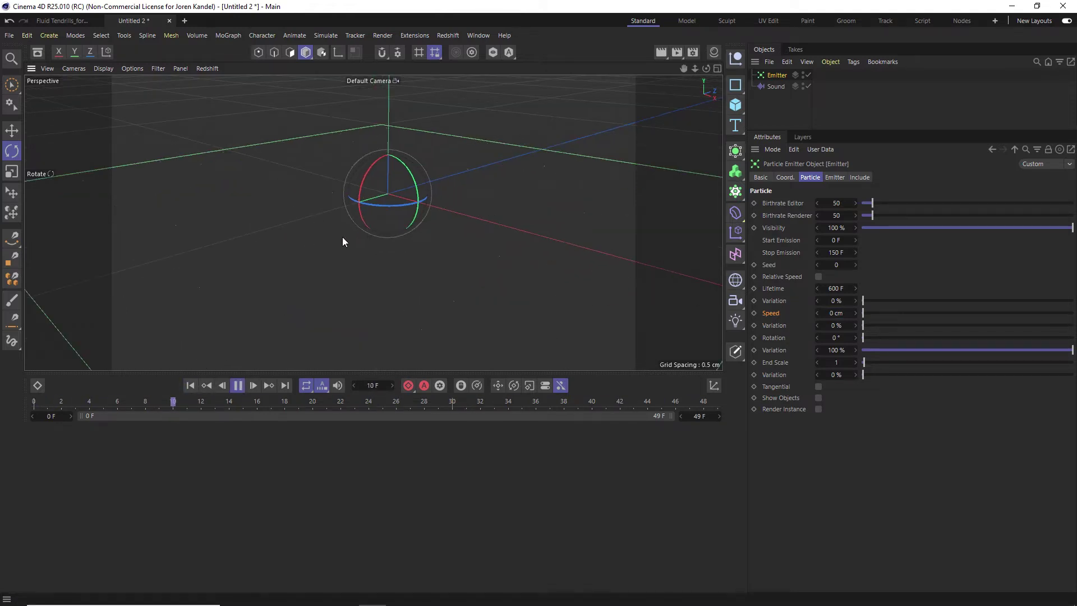
pyautogui.scroll(-5, 422, 305)
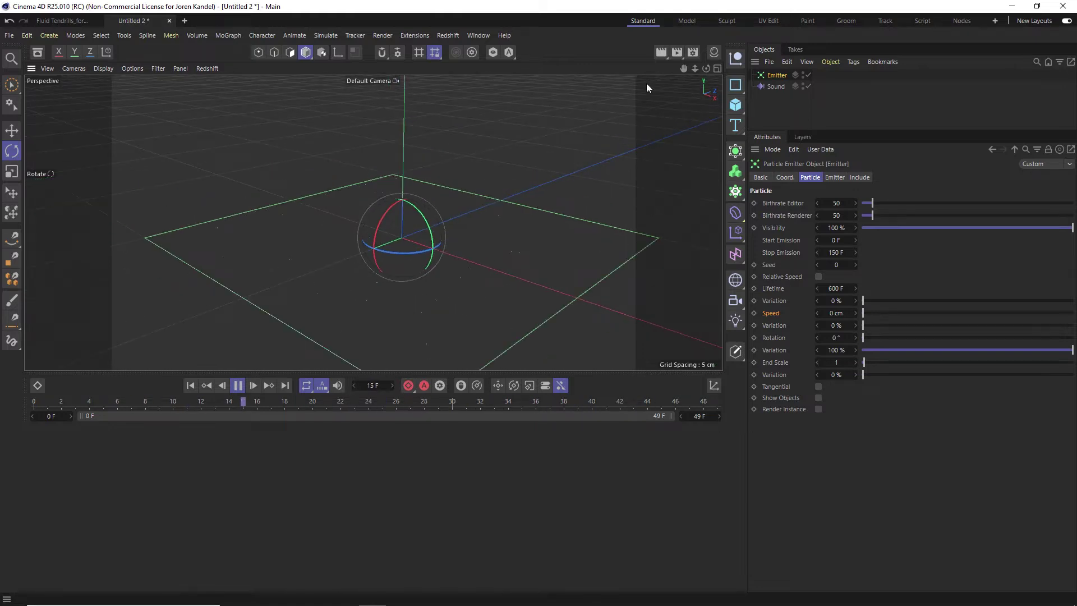
pyautogui.moveTo(685, 69); pyautogui.dragTo(676, 54)
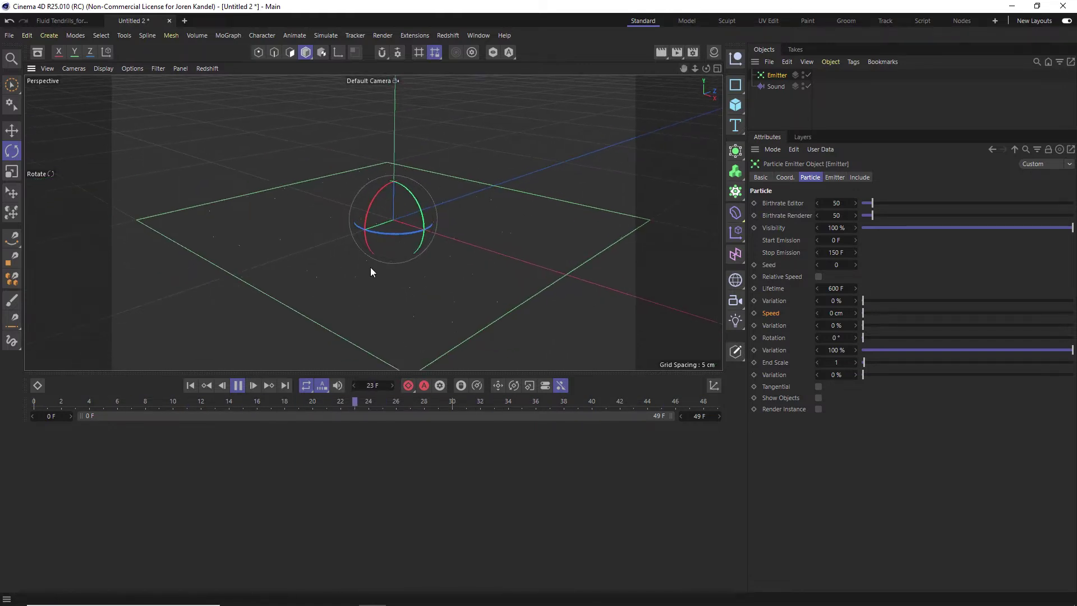
pyautogui.click(240, 386)
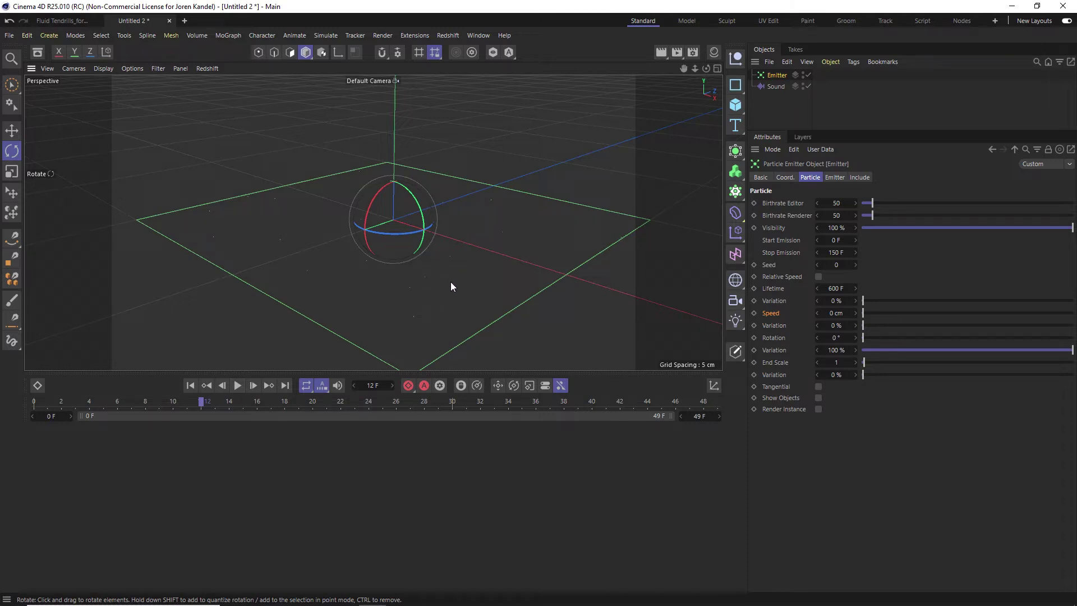
pyautogui.moveTo(681, 69); pyautogui.dragTo(655, 130)
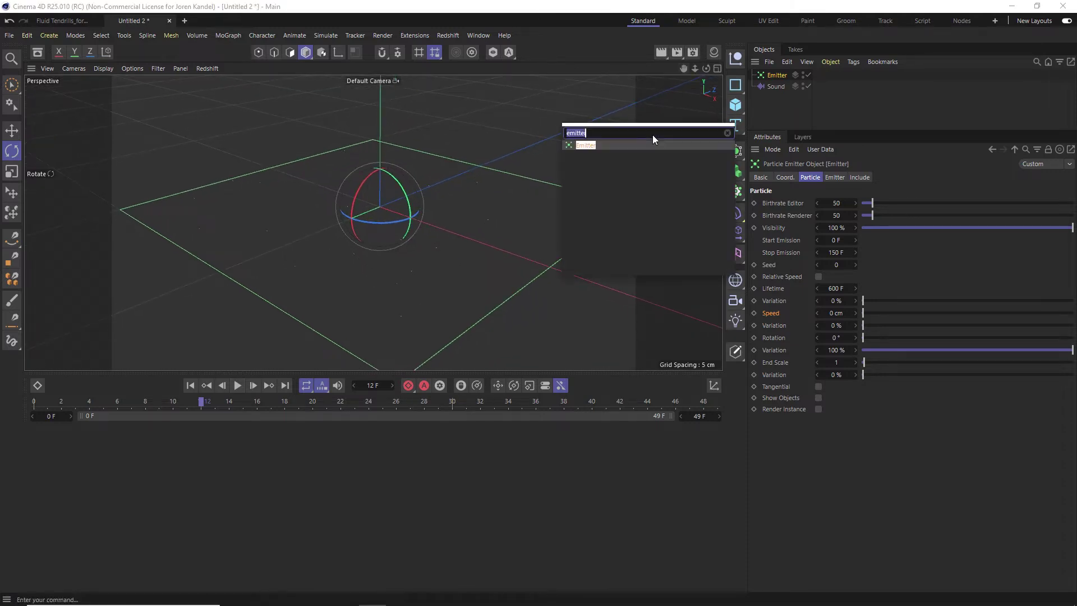
# Create a Matrix and set its transform scale to 0.02 on X, Y and Z.
pyautogui.write('matrix')
pyautogui.press('Return')
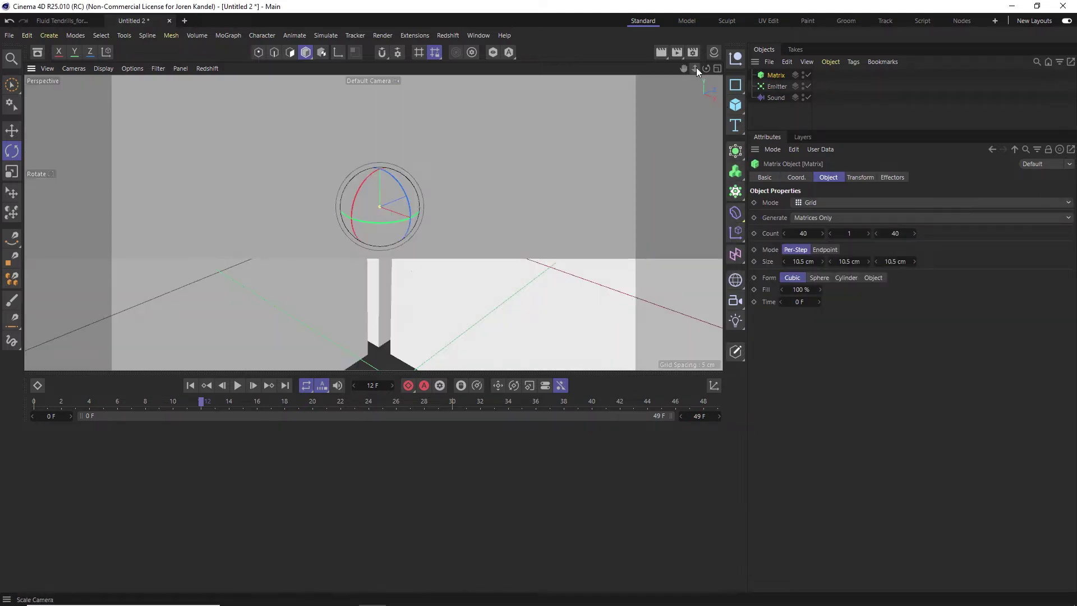
pyautogui.click(859, 177)
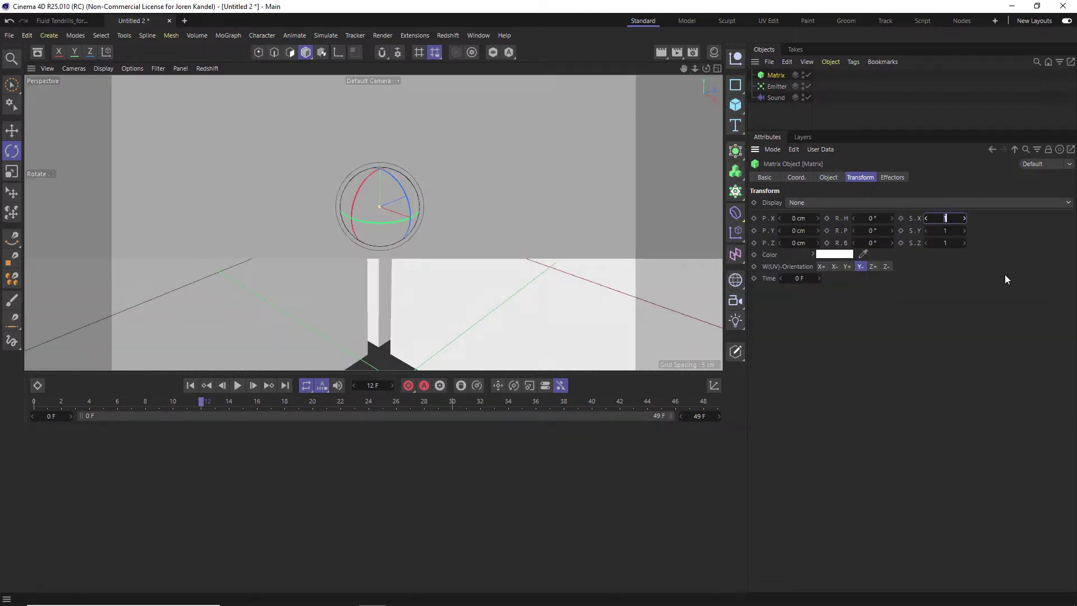
pyautogui.write('.02')
pyautogui.press('Tab')
pyautogui.write('.0')
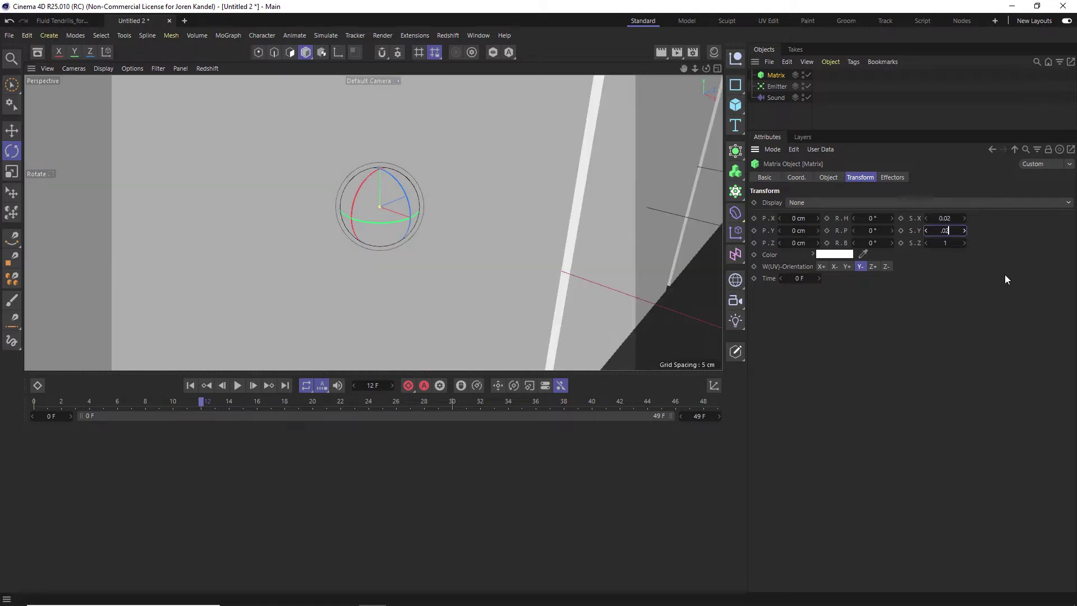
pyautogui.write('2')
pyautogui.press('Tab')
pyautogui.write('.02')
pyautogui.press('Return')
# Set the Matrix to Object mode with the Emitter as its source object.
pyautogui.moveTo(697, 66); pyautogui.dragTo(653, 73)
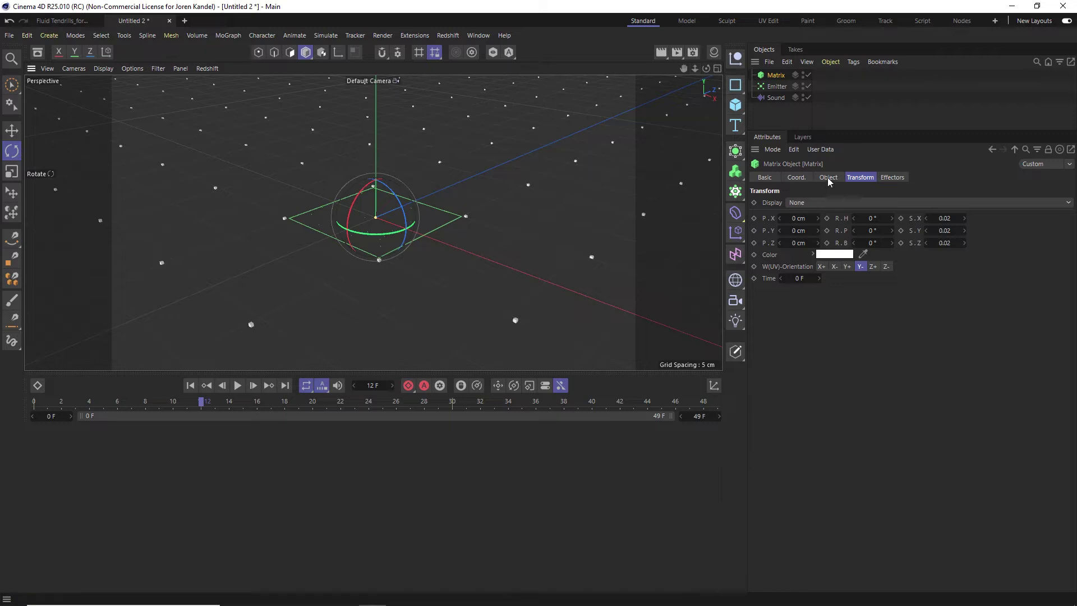
pyautogui.click(828, 178)
pyautogui.click(823, 203)
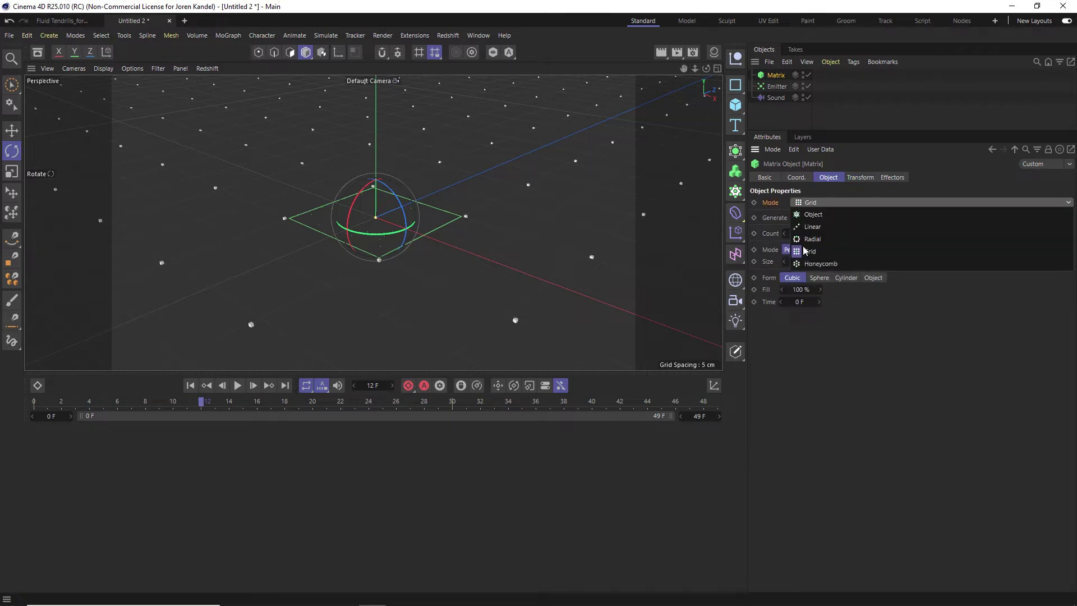
pyautogui.click(822, 214)
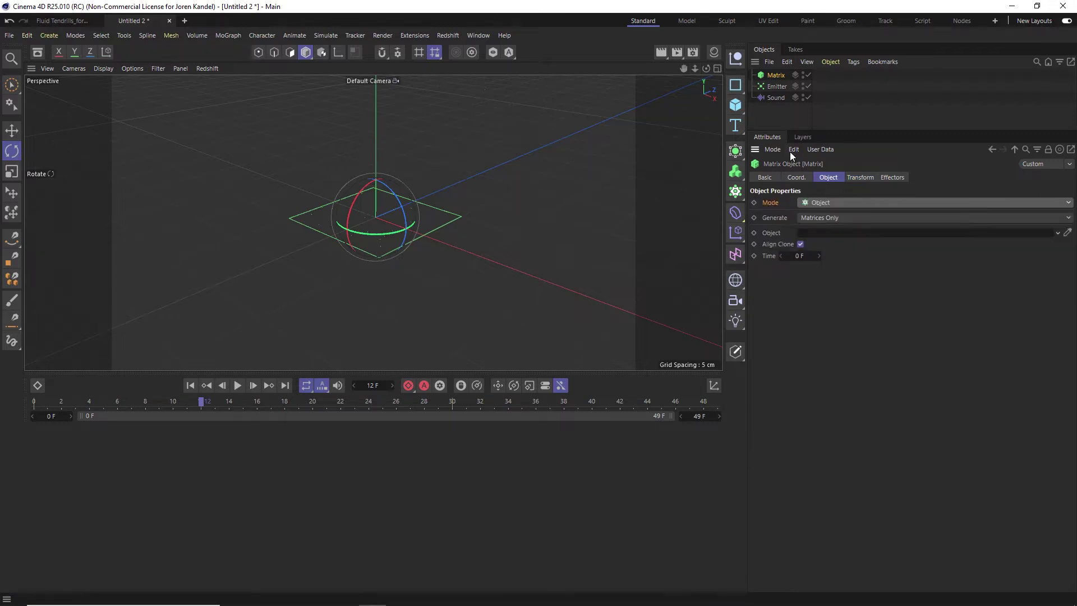
pyautogui.moveTo(775, 86); pyautogui.dragTo(818, 236)
# Play the animation from frame 0 to check clones sit on the particles.
pyautogui.scroll(6, 370, 243)
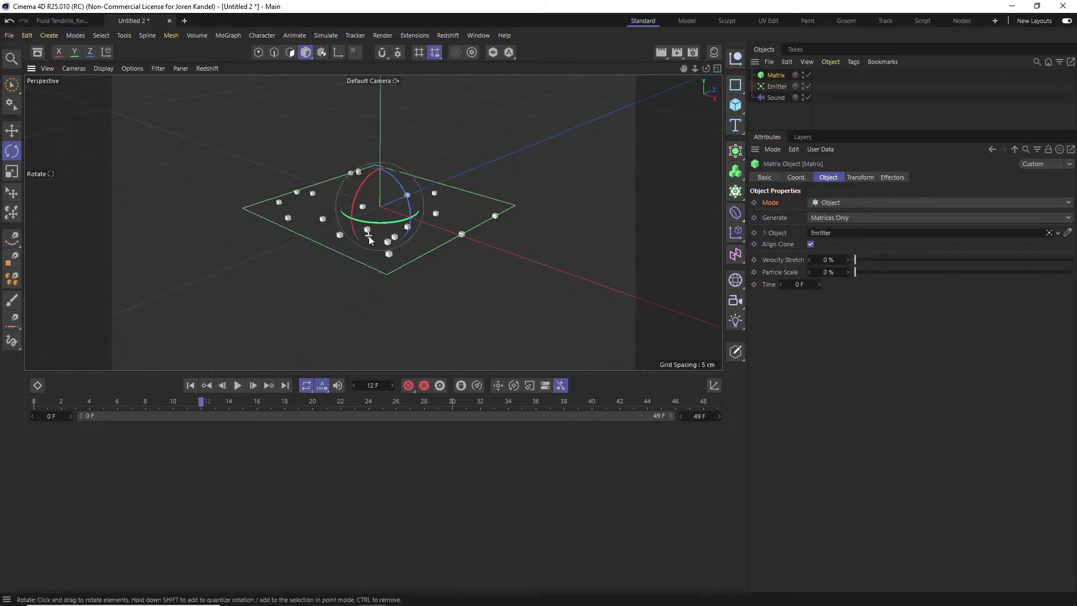
pyautogui.click(190, 385)
pyautogui.click(237, 385)
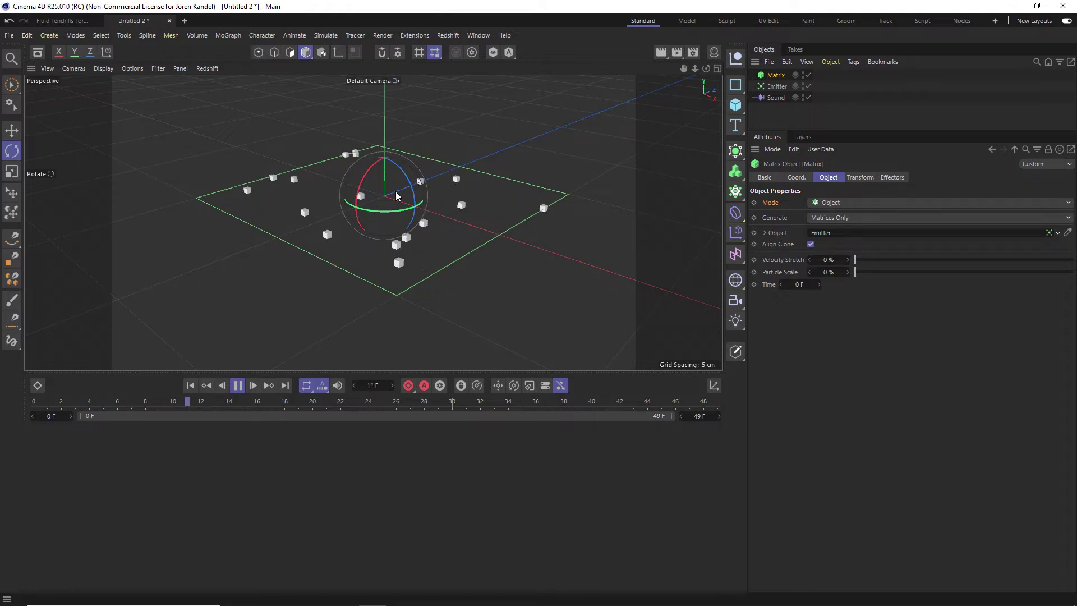
pyautogui.scroll(3, 385, 221)
pyautogui.click(238, 386)
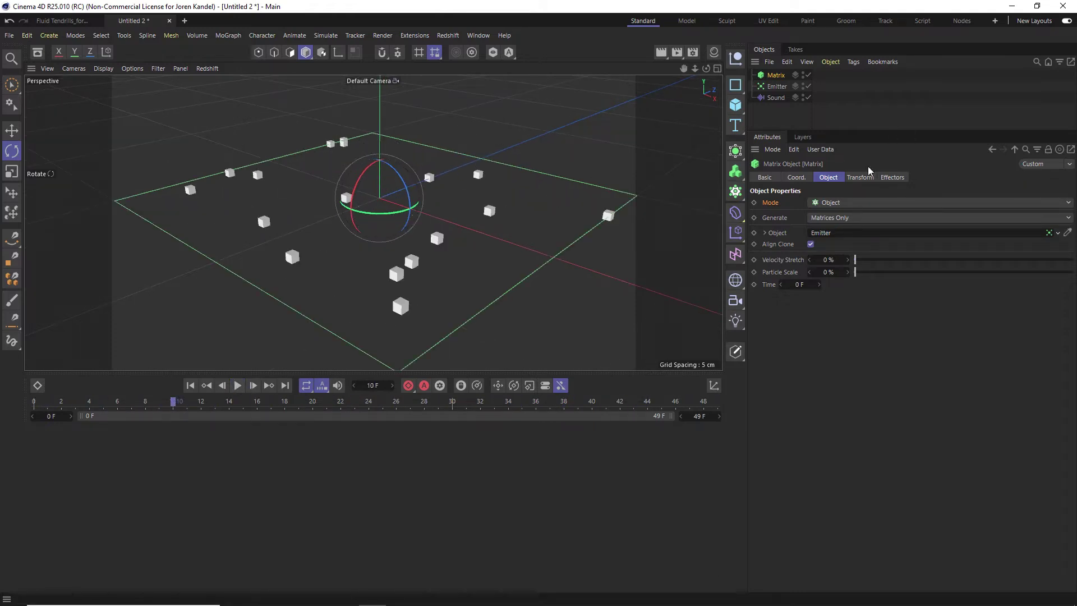
# Look through the Matrix's Transform, Object and Coordinate settings, ending on its Effectors list.
pyautogui.click(866, 178)
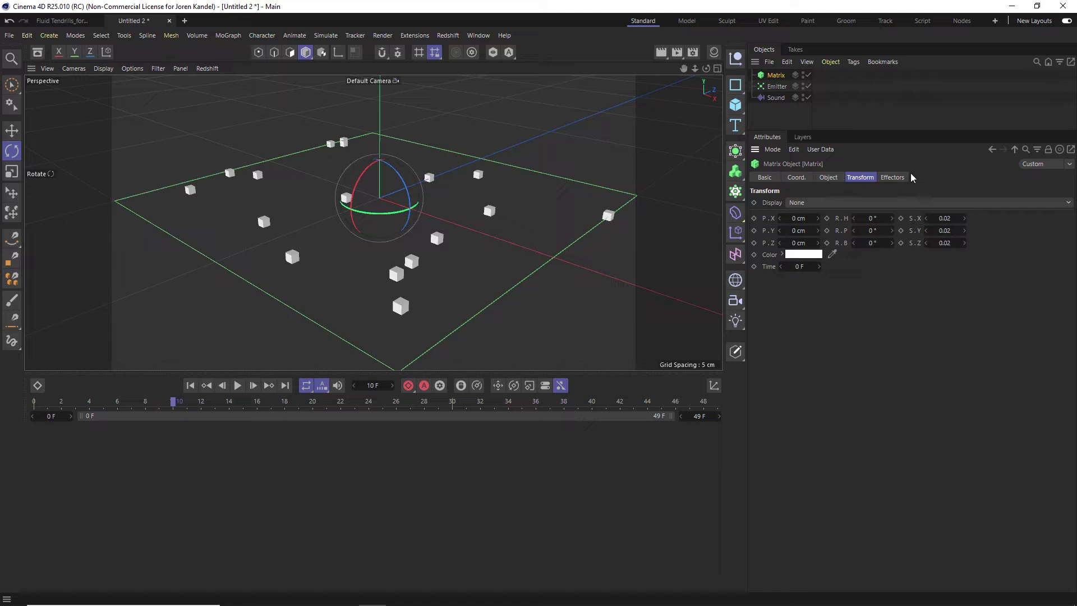
pyautogui.click(897, 178)
pyautogui.click(827, 178)
pyautogui.click(797, 179)
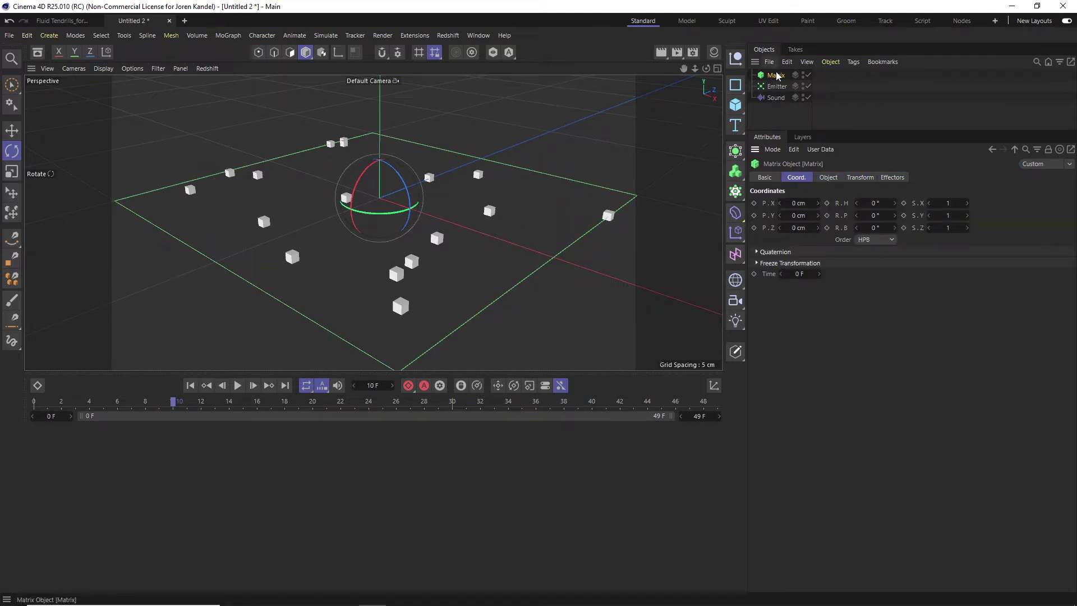
pyautogui.click(889, 179)
# Add the Sound effector to the Matrix's Effectors list and play back to check.
pyautogui.moveTo(843, 235); pyautogui.dragTo(854, 234)
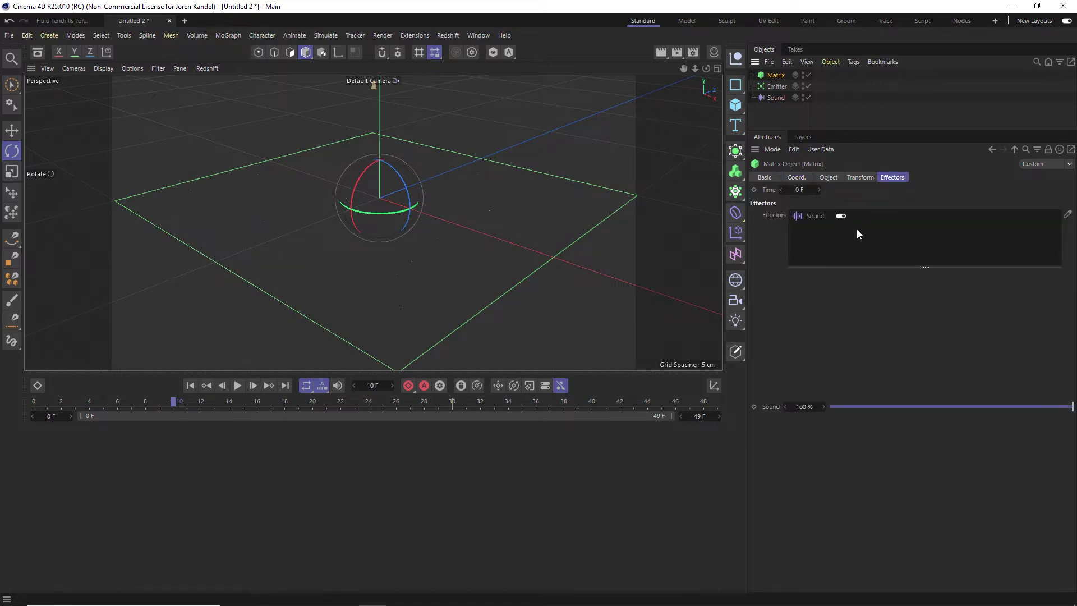
pyautogui.click(190, 385)
pyautogui.click(237, 386)
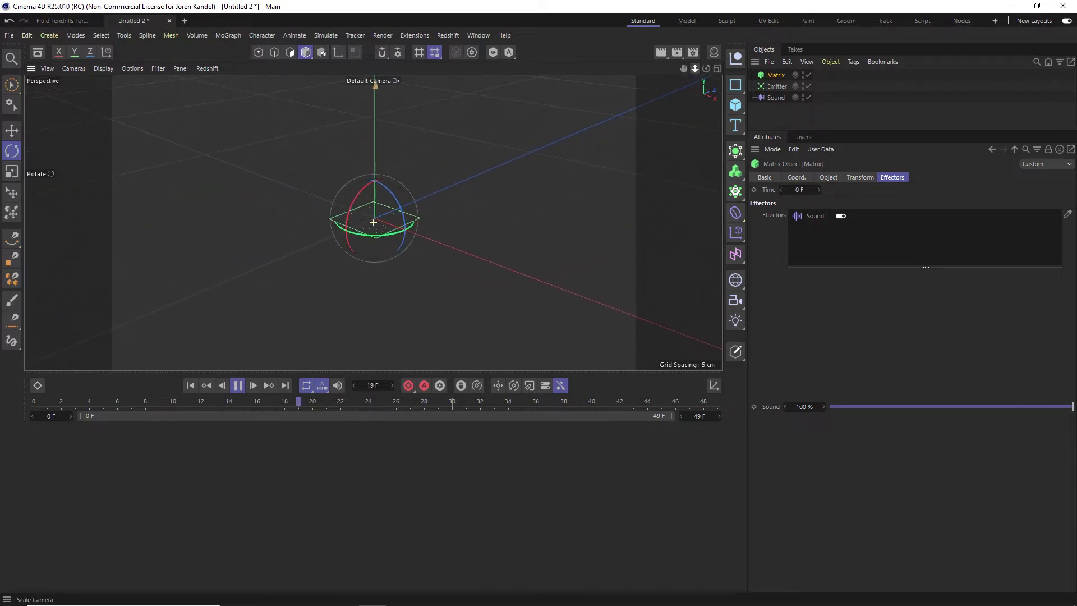
pyautogui.moveTo(683, 68); pyautogui.dragTo(639, 162)
pyautogui.moveTo(695, 68); pyautogui.dragTo(679, 88)
# Set the Sound effector's P.Y position offset to 30 cm.
pyautogui.click(772, 97)
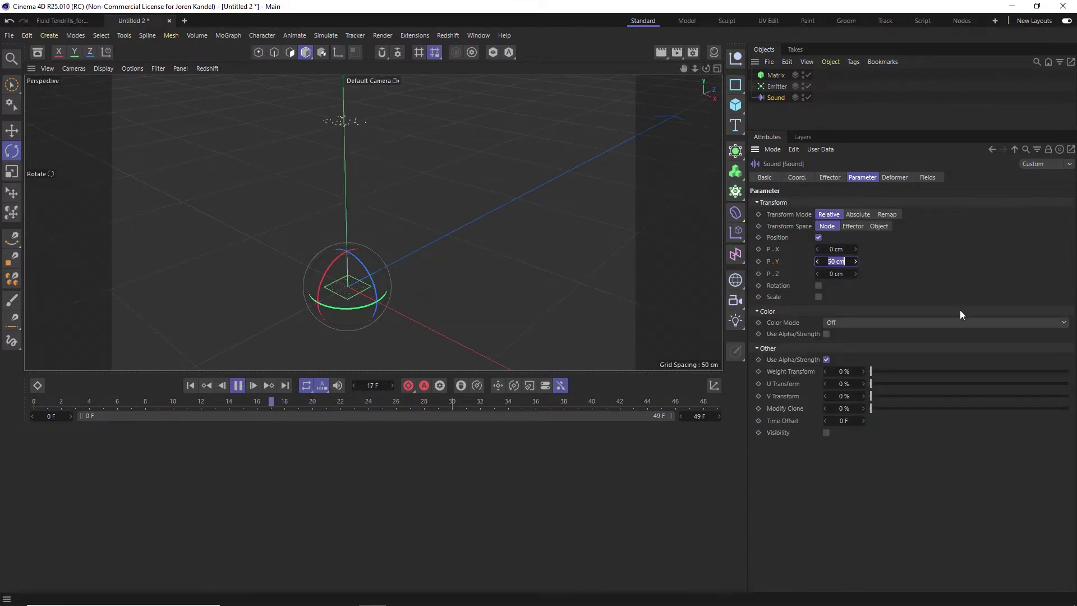
pyautogui.write('30')
pyautogui.press('Return')
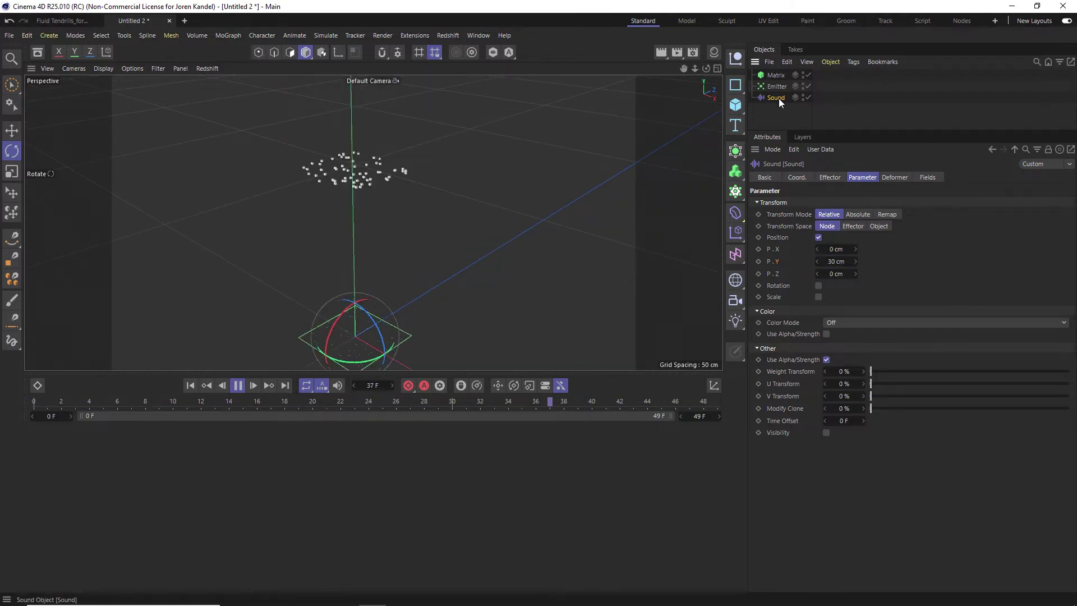
# Add a Random Field to the Sound effector's Fields list, then return to its Effector tab.
pyautogui.click(927, 177)
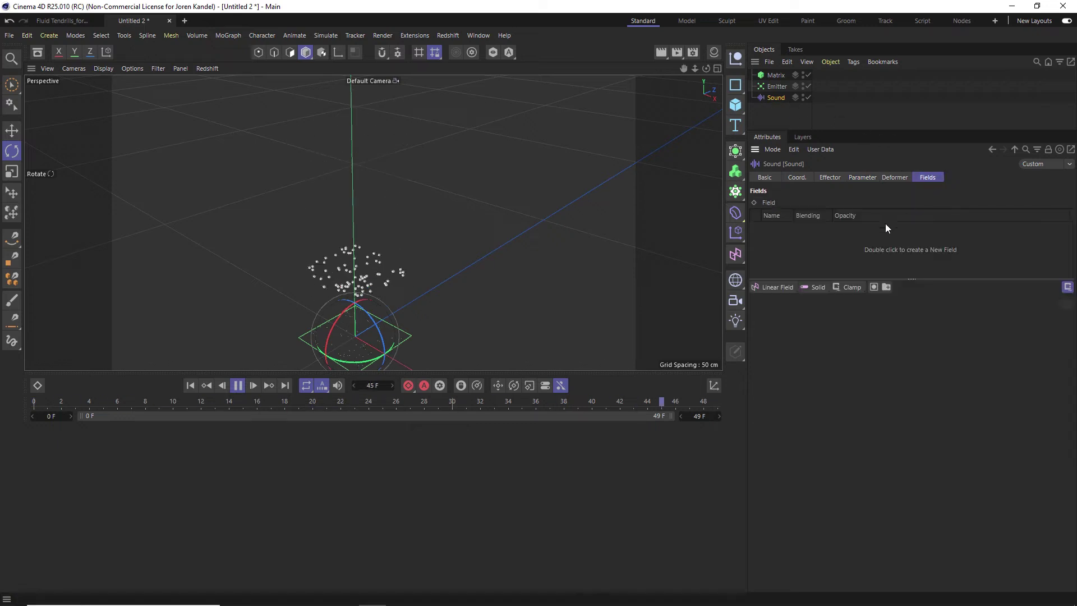
pyautogui.moveTo(776, 287); pyautogui.dragTo(785, 396)
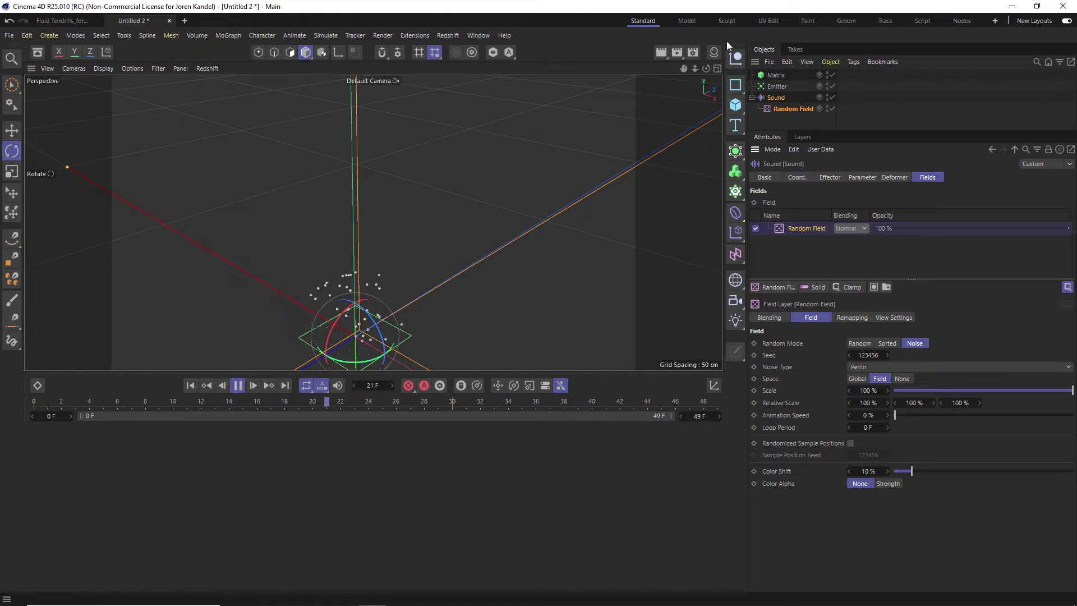
pyautogui.moveTo(683, 68); pyautogui.dragTo(684, 36)
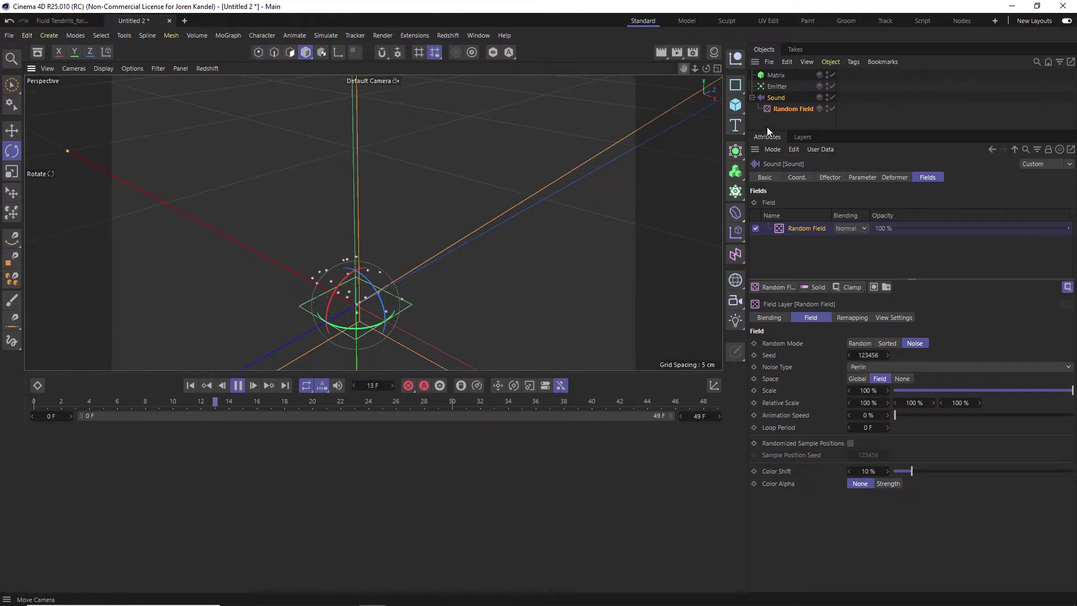
pyautogui.click(774, 97)
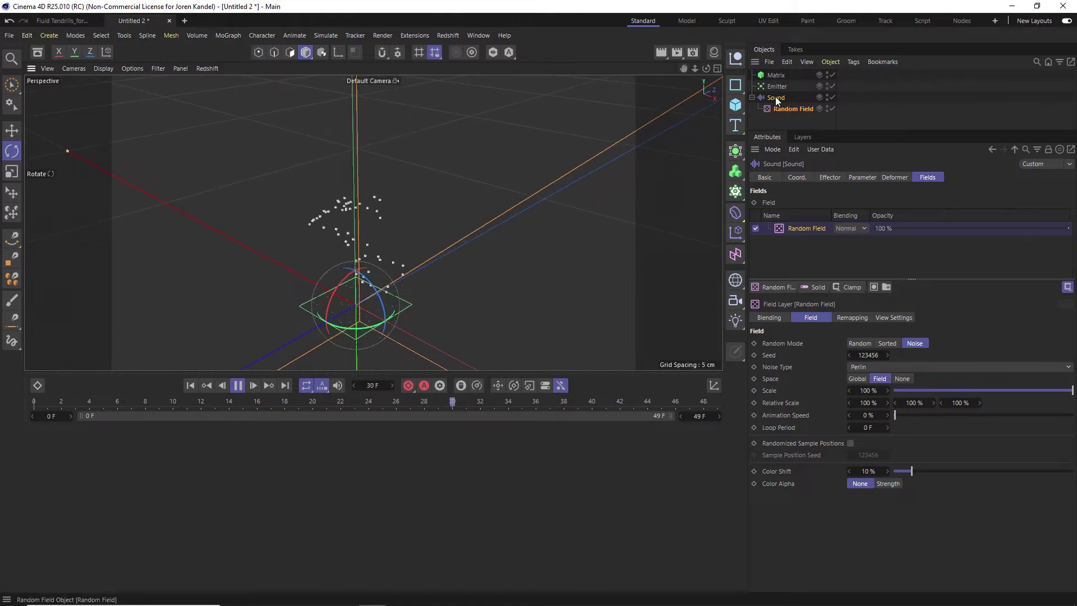
pyautogui.click(830, 177)
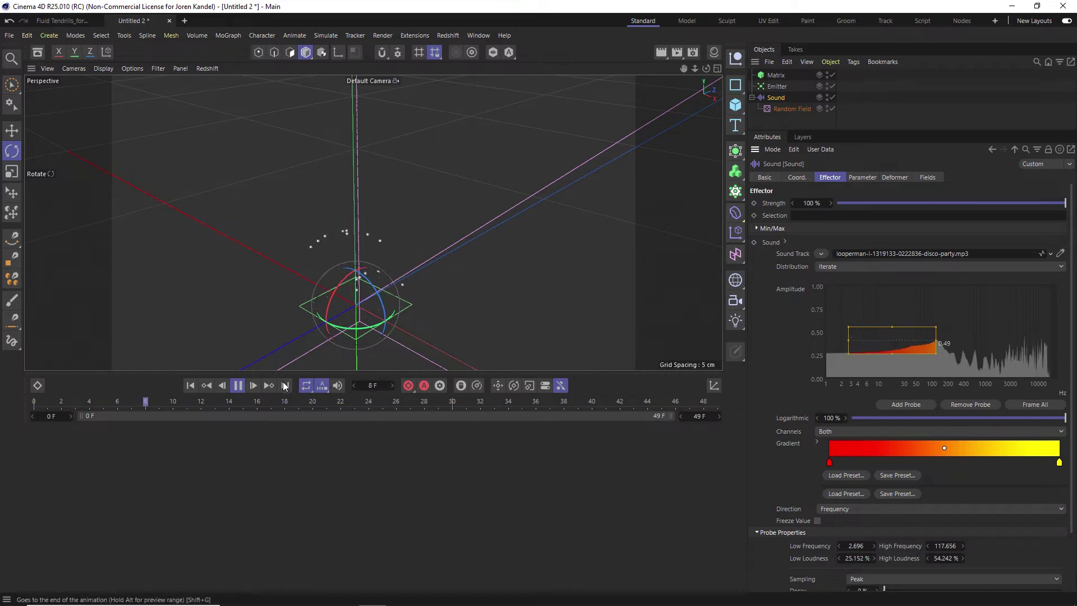
# Draw probes at roughly 286–774 Hz and 1724–3013 Hz, test playback, then deselect.
pyautogui.click(237, 385)
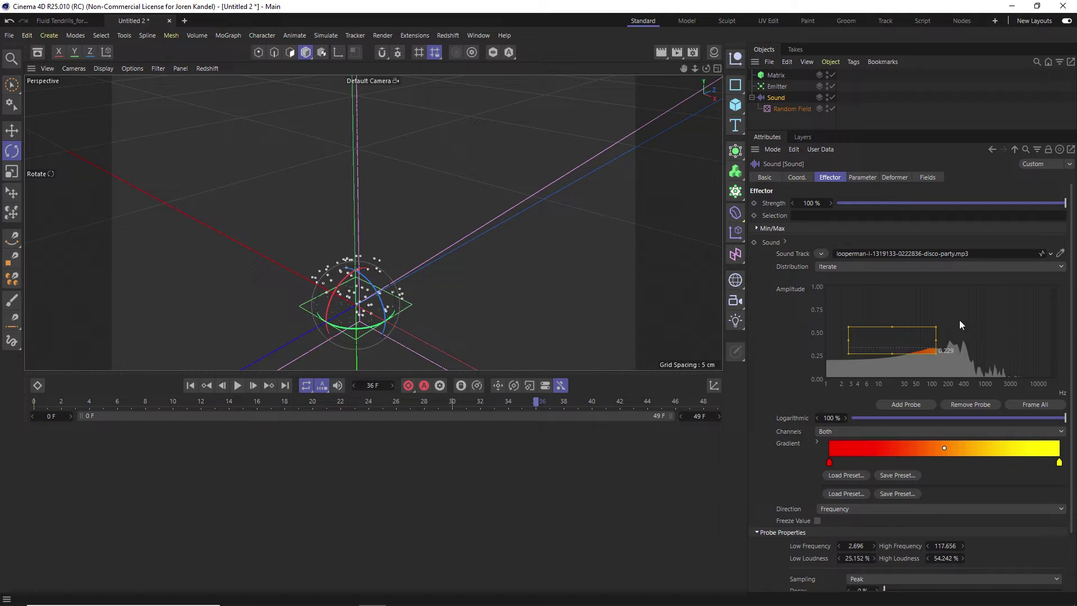
pyautogui.moveTo(957, 316); pyautogui.dragTo(980, 352)
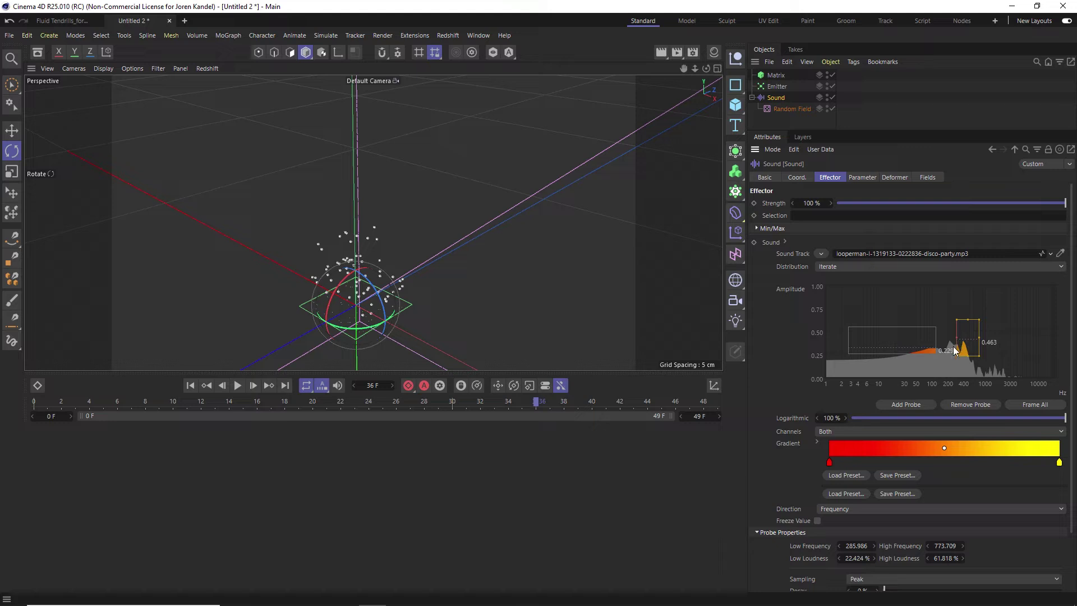
pyautogui.moveTo(998, 333); pyautogui.dragTo(1011, 364)
pyautogui.click(237, 386)
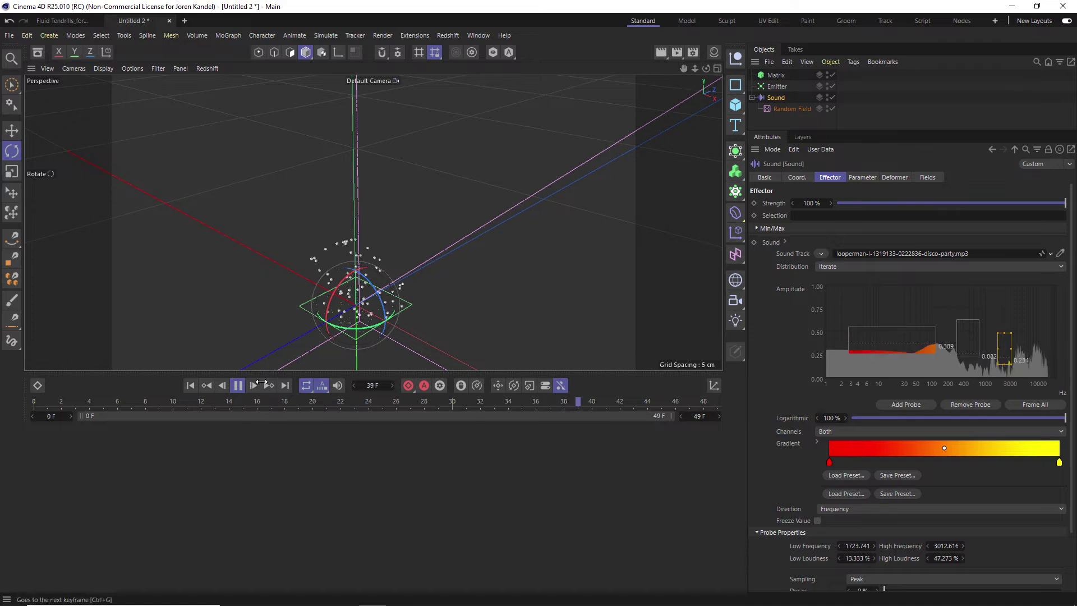
pyautogui.click(238, 386)
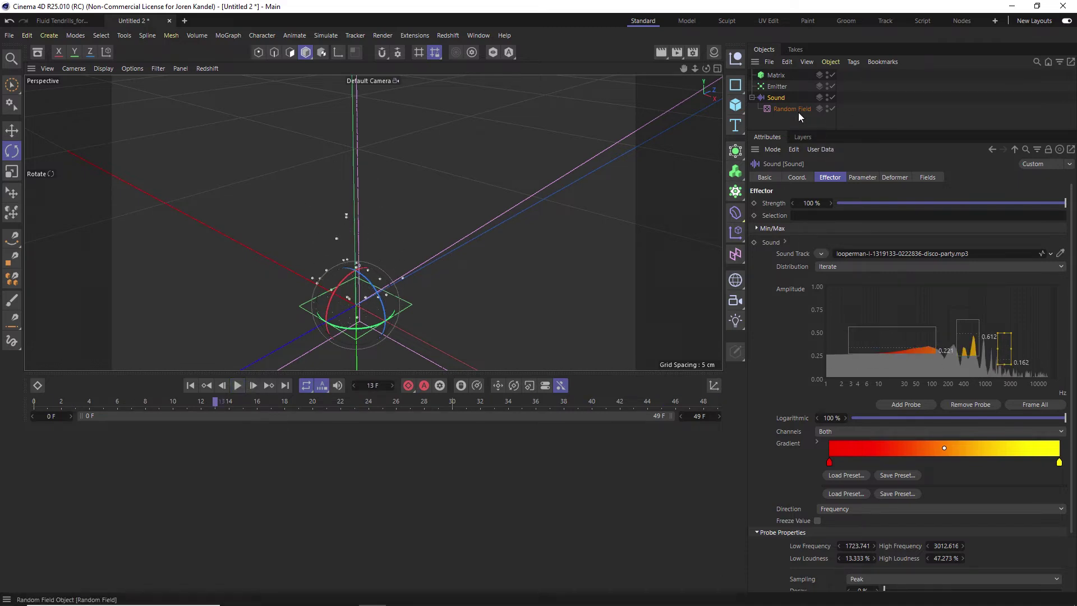
pyautogui.click(752, 97)
pyautogui.click(778, 110)
# Create a Field Force and set its Velocity Type to Change Direction.
pyautogui.hotkey('shift', 'c')
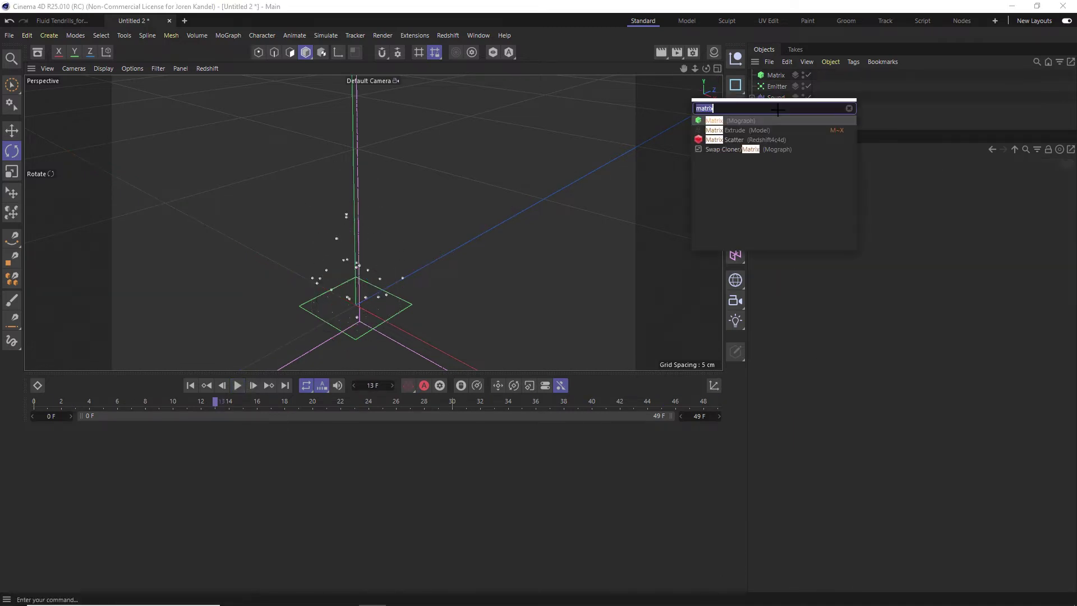
pyautogui.write('field fo')
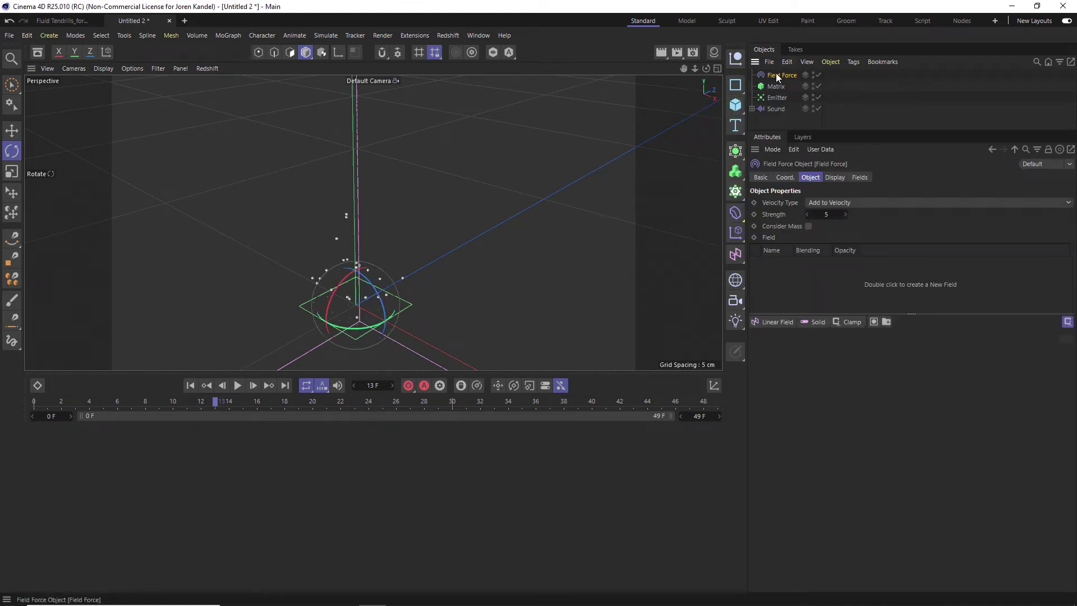
pyautogui.click(787, 178)
pyautogui.click(810, 177)
pyautogui.click(816, 203)
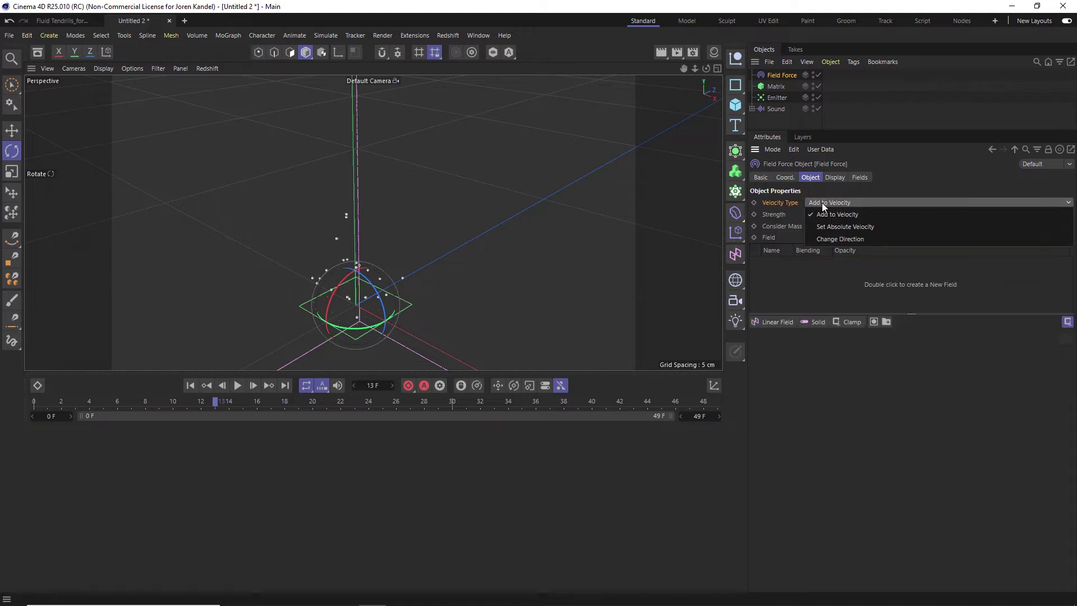
pyautogui.click(841, 238)
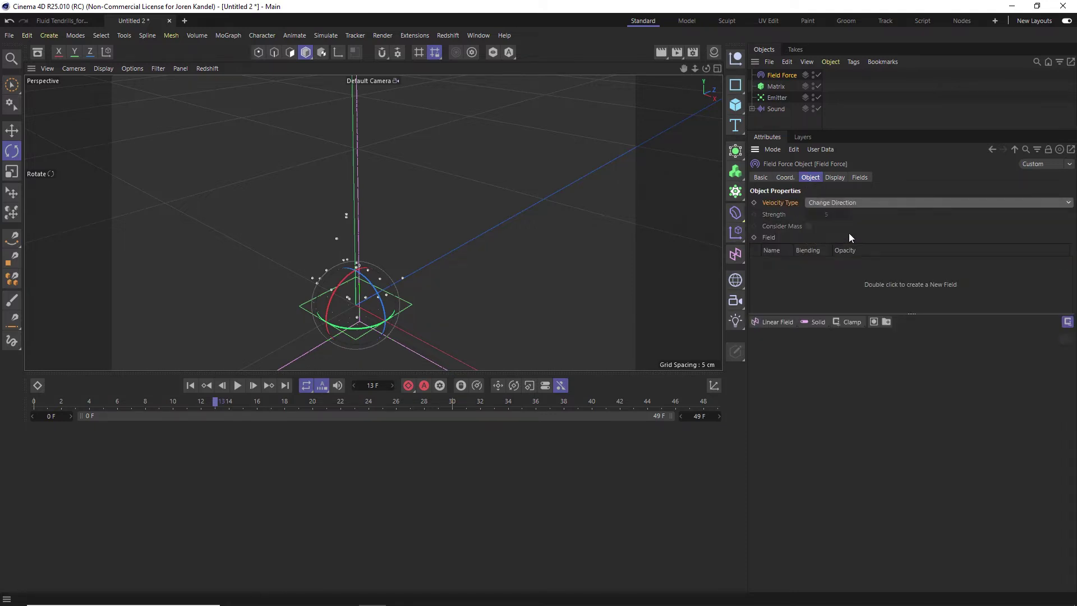
# Add a Random Field layer to the Field Force.
pyautogui.click(789, 321)
pyautogui.click(779, 431)
pyautogui.click(805, 264)
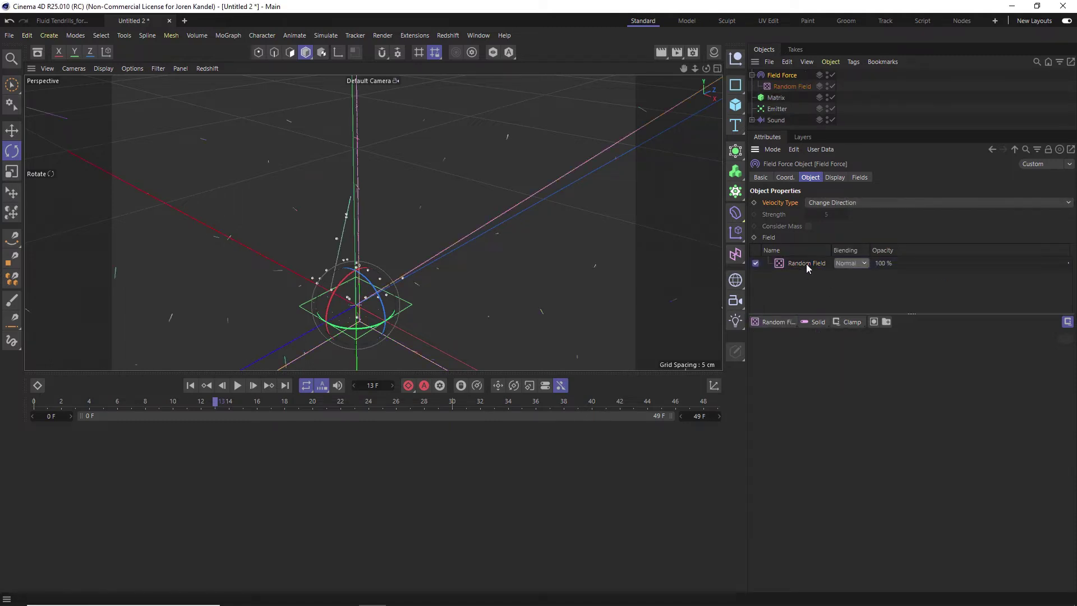
# Scale the Field Force to 0.2 on X, Y and Z in its coordinates.
pyautogui.click(788, 177)
pyautogui.click(952, 203)
pyautogui.write('.02')
pyautogui.press('BackSpace')
pyautogui.press('BackSpace')
pyautogui.write('5')
pyautogui.press('Tab')
pyautogui.write('.5')
pyautogui.press('Tab')
pyautogui.write('.5')
pyautogui.press('Return')
pyautogui.moveTo(694, 68); pyautogui.dragTo(371, 231)
pyautogui.click(948, 203)
pyautogui.write('.2')
pyautogui.press('Tab')
pyautogui.write('.2')
pyautogui.press('Tab')
pyautogui.write('.2')
pyautogui.press('Return')
pyautogui.moveTo(694, 69); pyautogui.dragTo(373, 223)
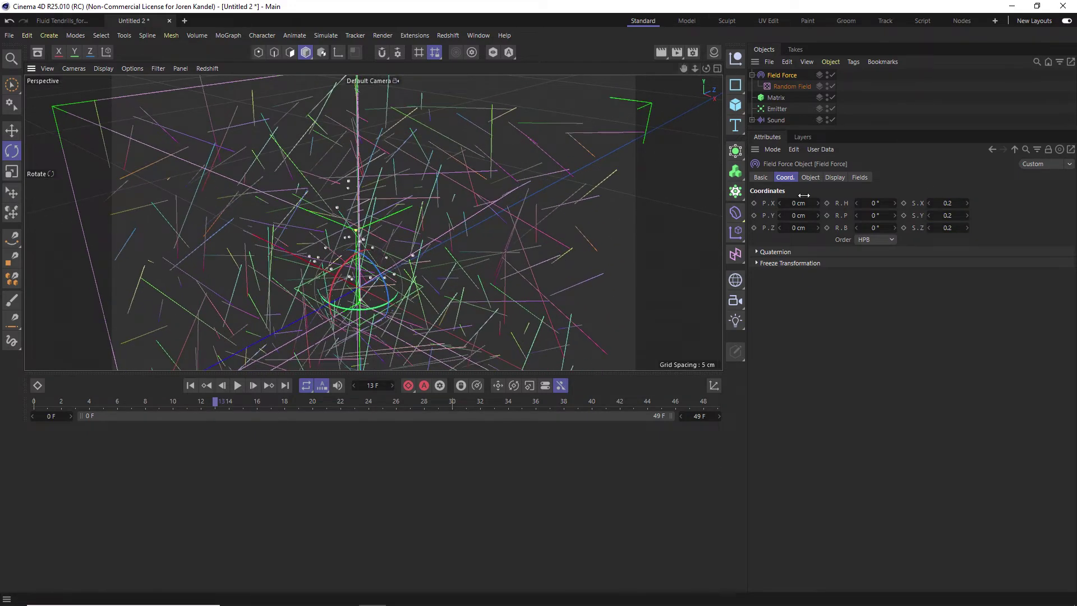
# Give the Random Field Hama noise at 300% scale with 20/100/20% relative scale.
pyautogui.click(810, 178)
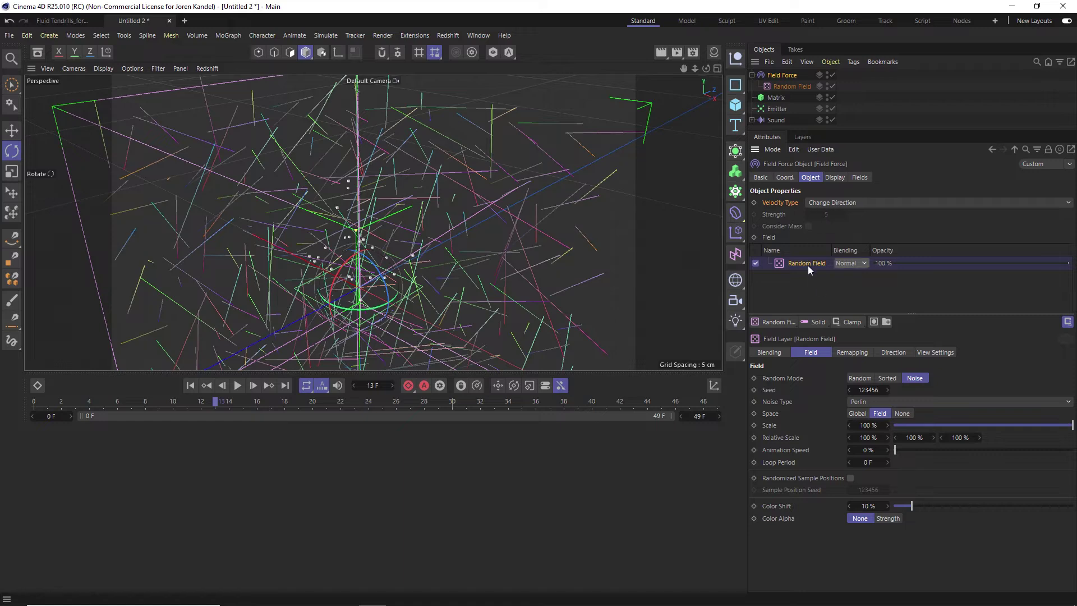
pyautogui.click(884, 402)
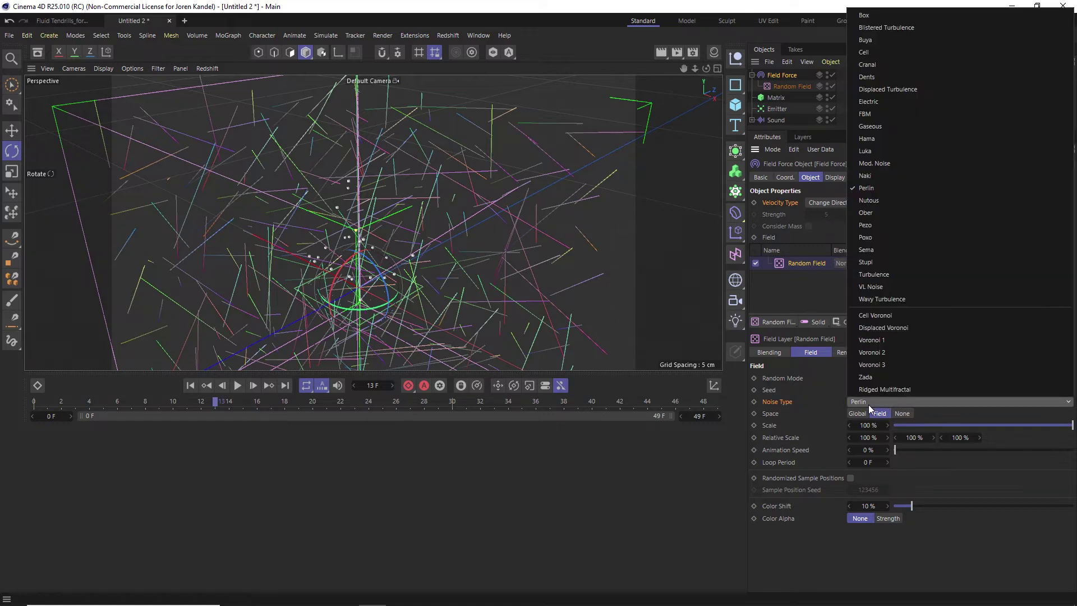
pyautogui.click(860, 141)
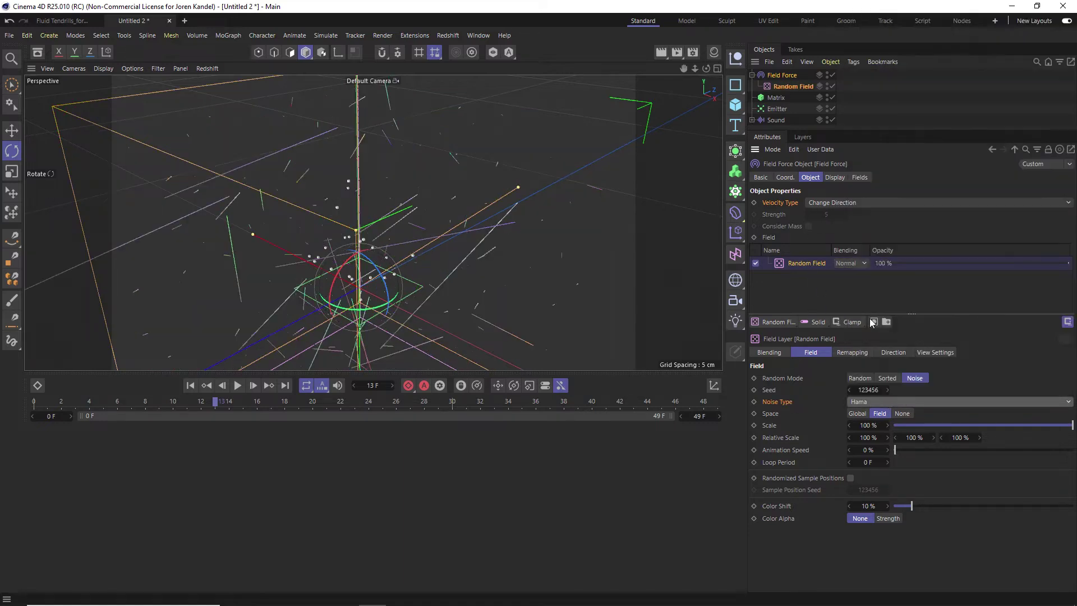
pyautogui.click(873, 425)
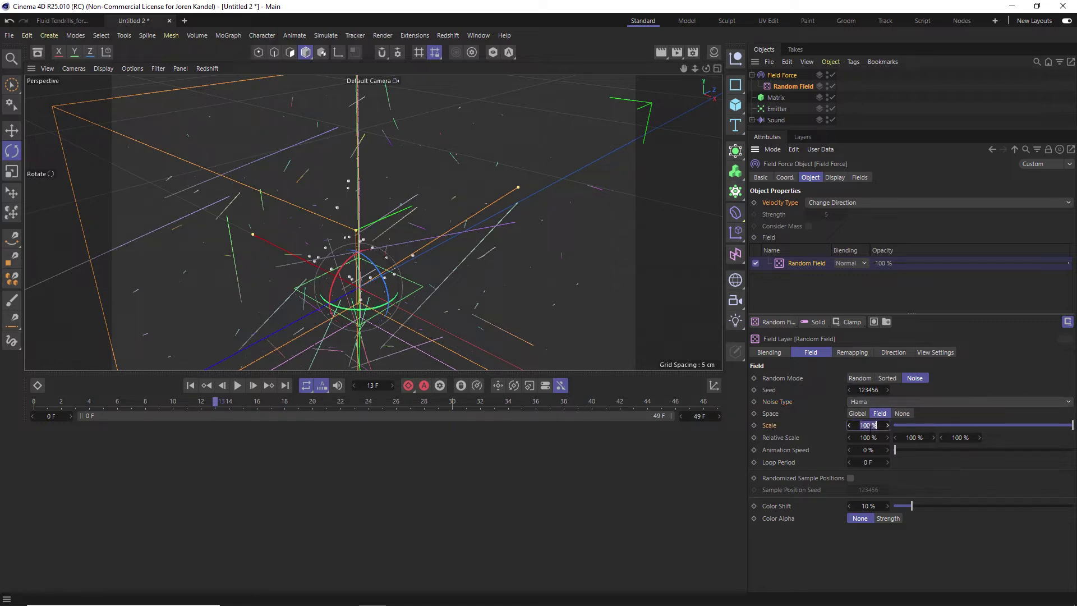
pyautogui.write('300')
pyautogui.press('Return')
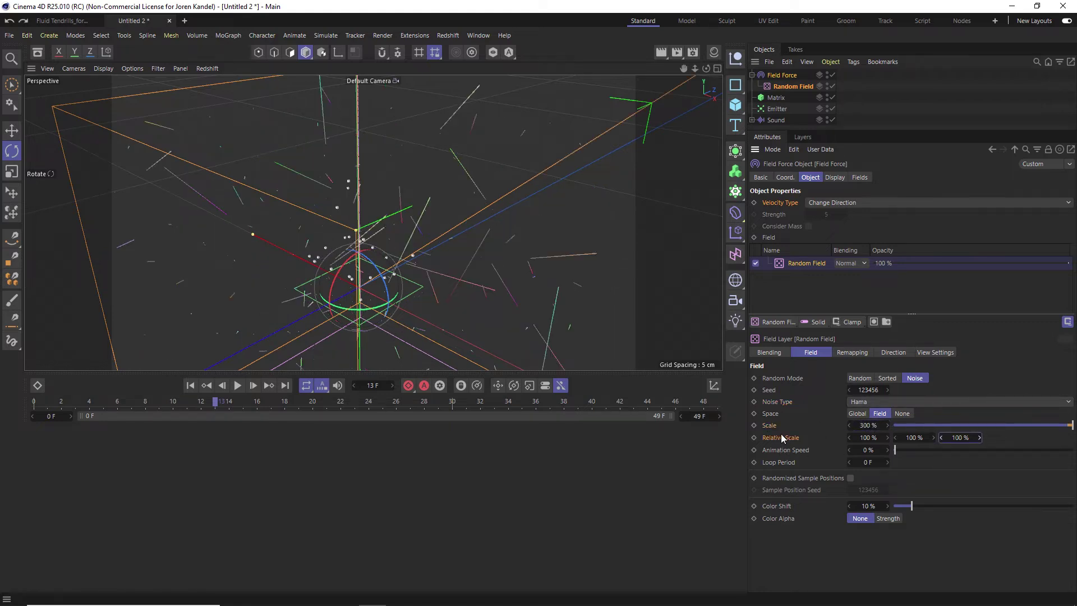
pyautogui.click(878, 436)
pyautogui.write('20')
pyautogui.press('Tab')
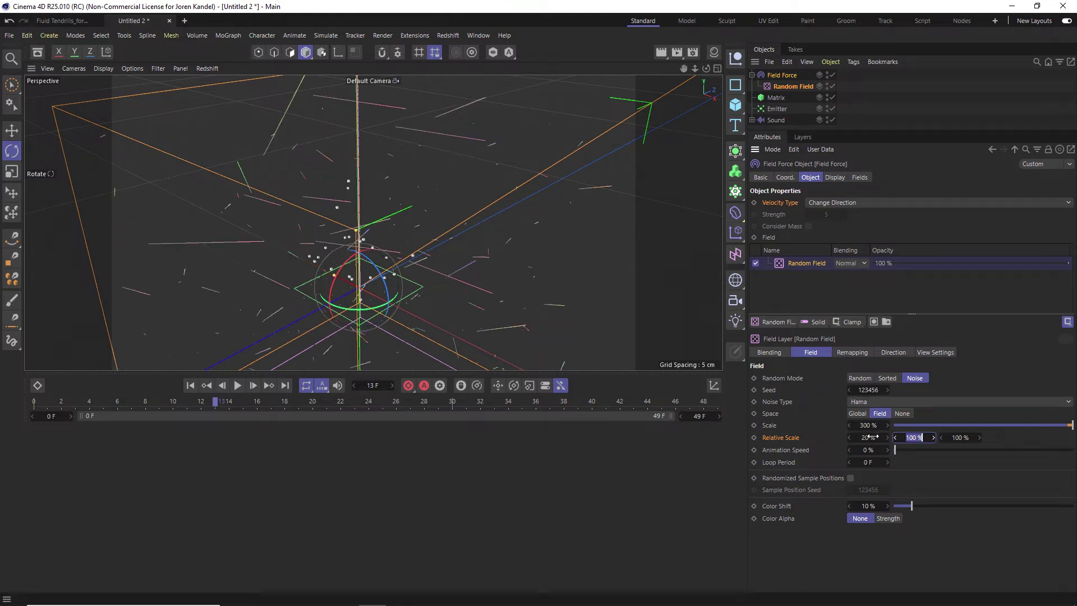
pyautogui.press('Tab')
pyautogui.write('20')
pyautogui.press('Return')
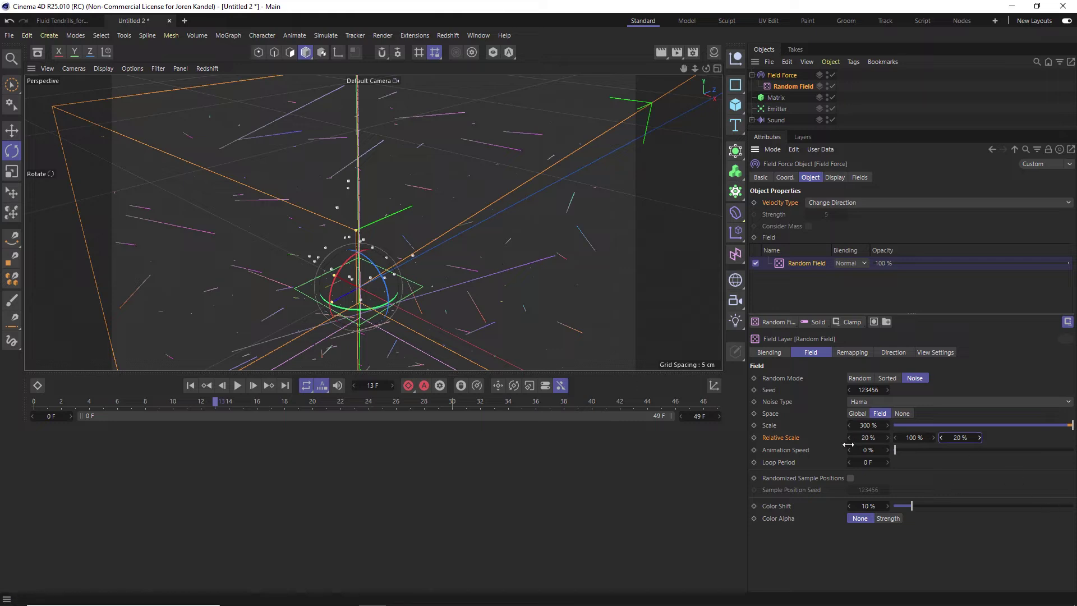
# Add the Random Field to the Field Force's fields list, then select the Matrix object.
pyautogui.click(858, 352)
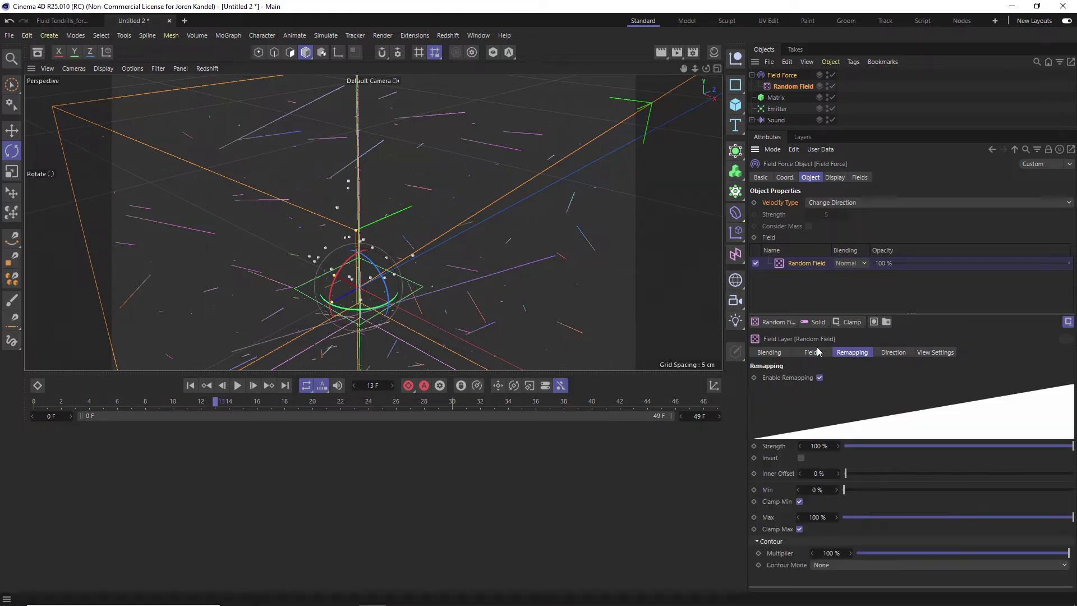
pyautogui.click(860, 177)
pyautogui.moveTo(788, 87); pyautogui.dragTo(814, 246)
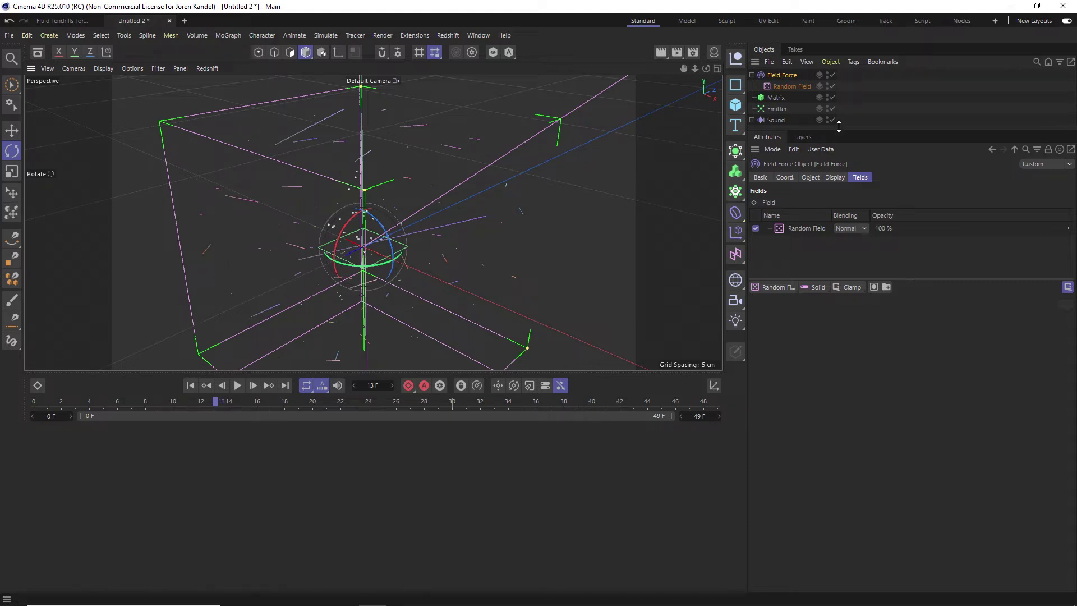
pyautogui.click(770, 97)
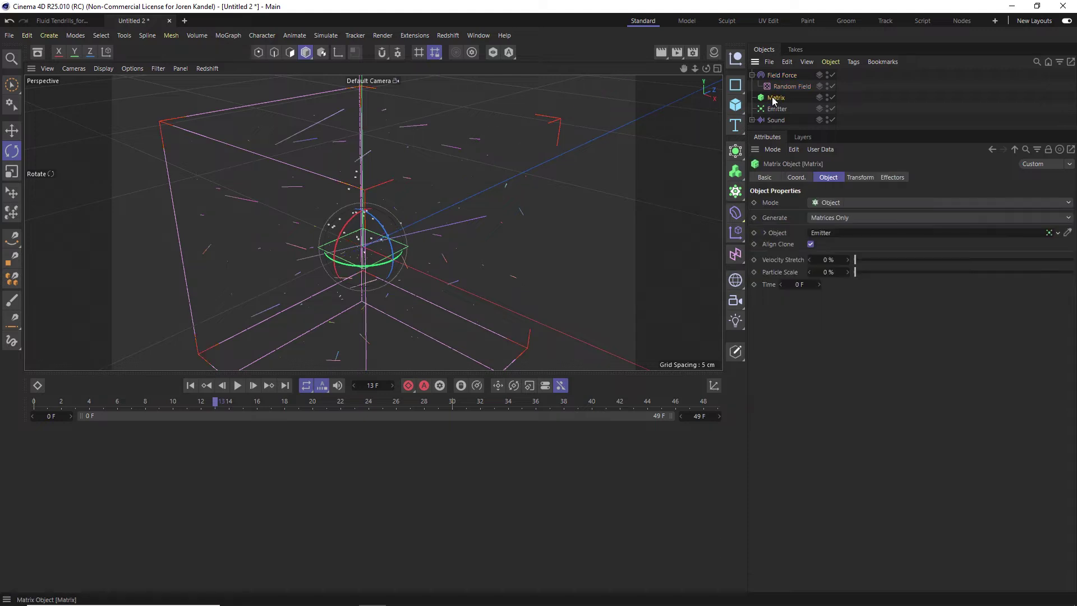
pyautogui.click(780, 75)
pyautogui.click(788, 98)
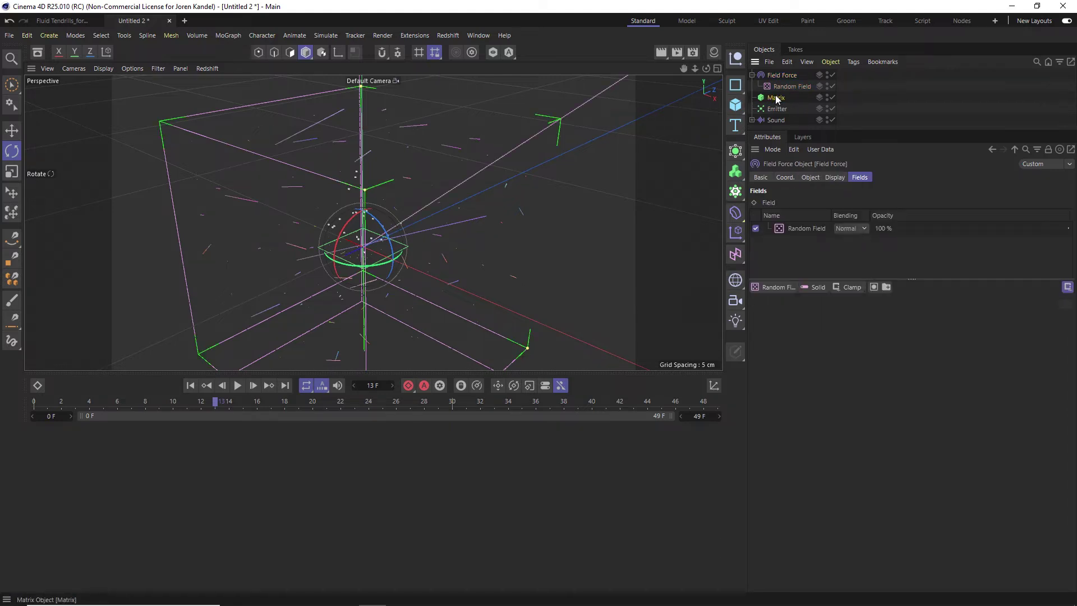
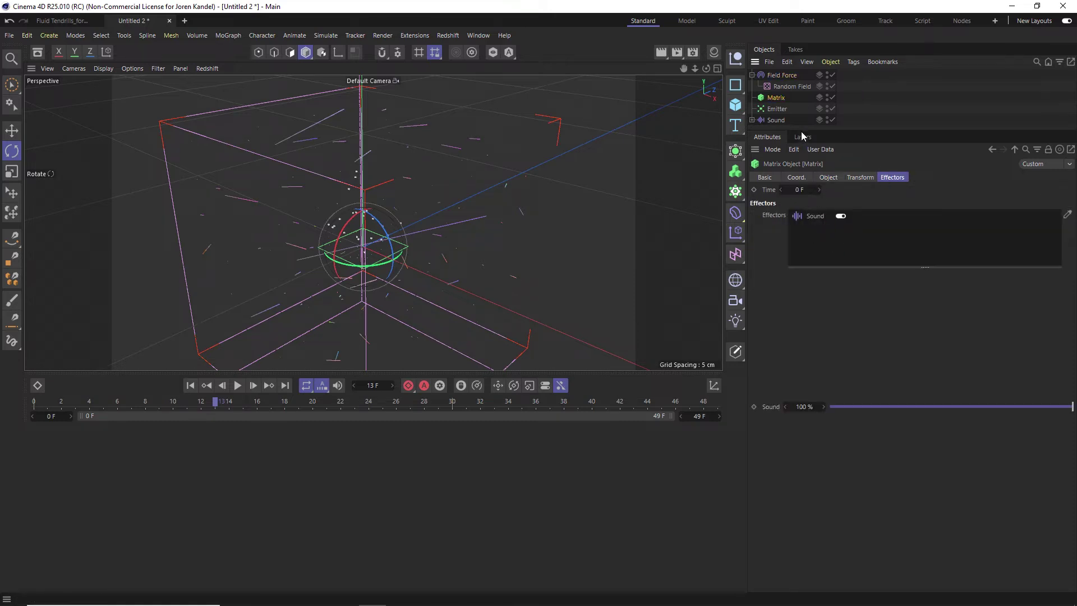
# Enlarge the Object Manager by lowering the panel divider.
pyautogui.moveTo(800, 131); pyautogui.dragTo(803, 222)
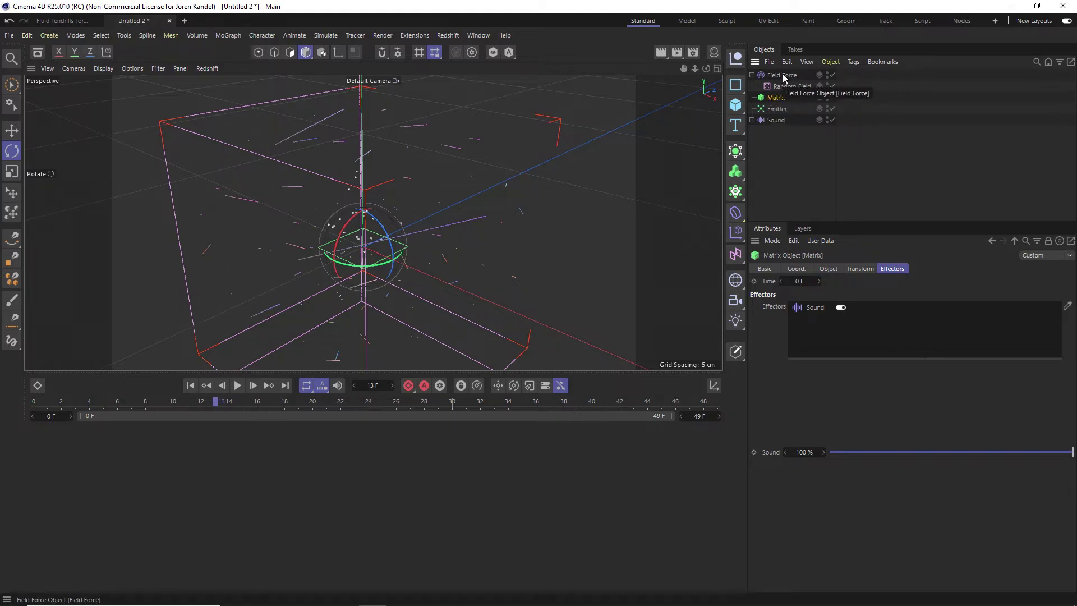
# Create a Jiggle effector from Commander and nest it under the Matrix.
pyautogui.hotkey('shift', 'c')
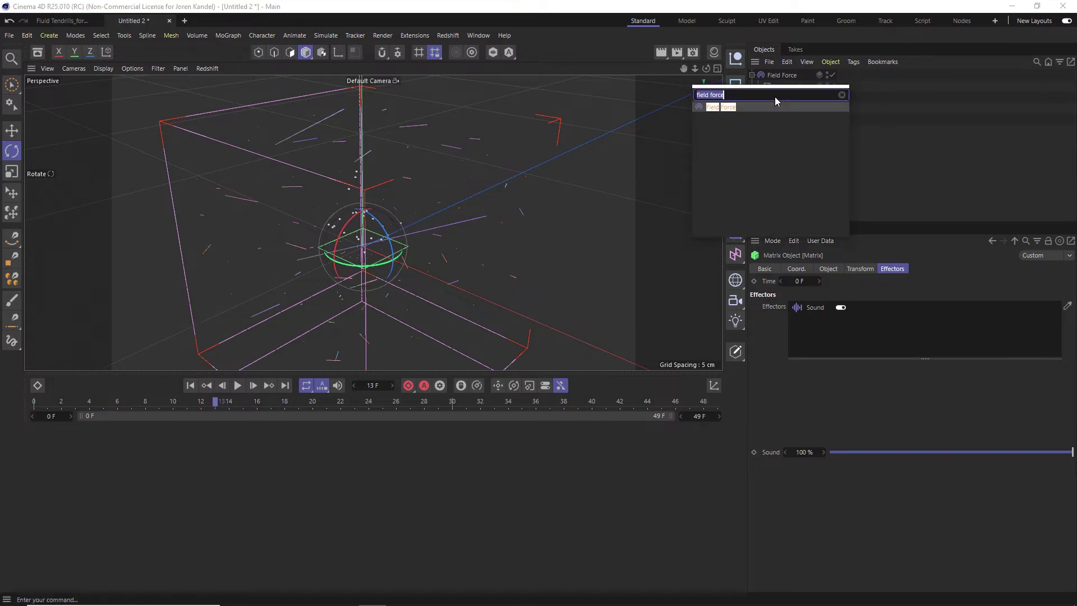
pyautogui.write('jiggle')
pyautogui.press('Return')
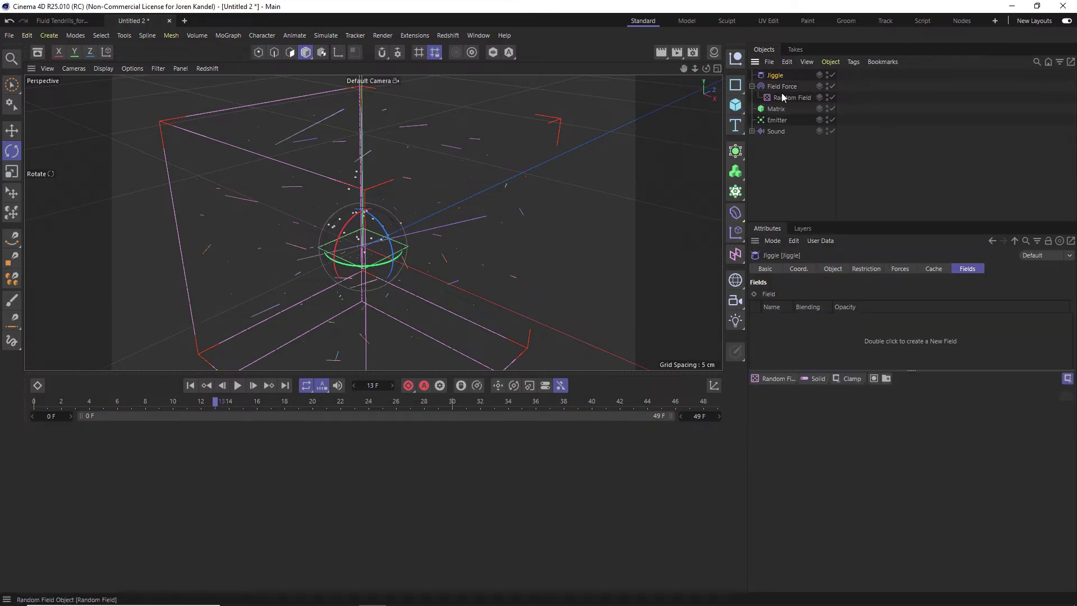
pyautogui.moveTo(775, 108); pyautogui.dragTo(775, 108)
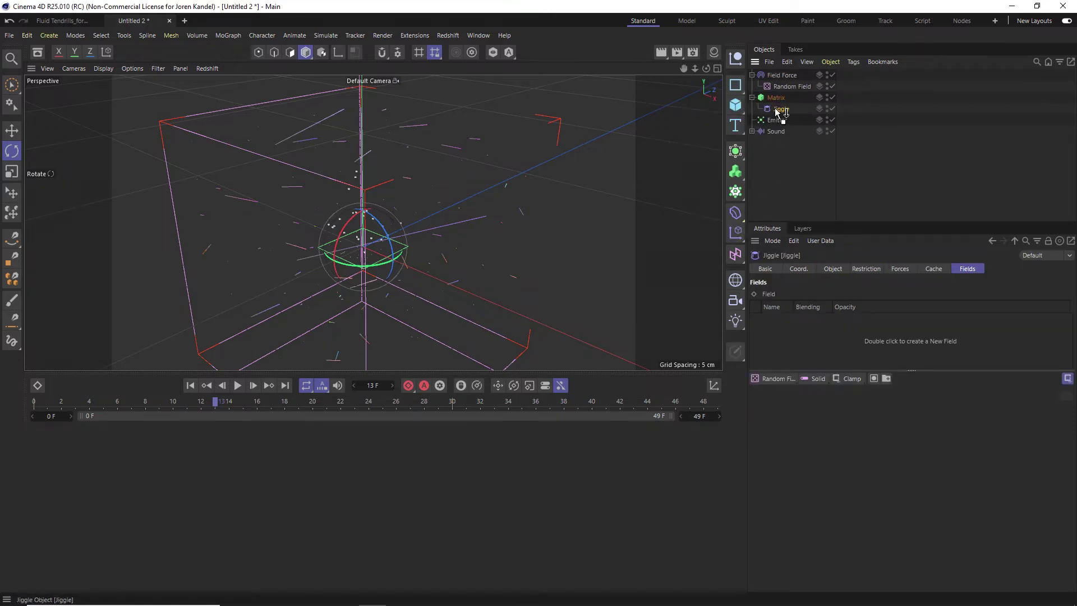
# Add the Field Force to the Jiggle's Forces list.
pyautogui.click(858, 268)
pyautogui.click(839, 268)
pyautogui.click(903, 270)
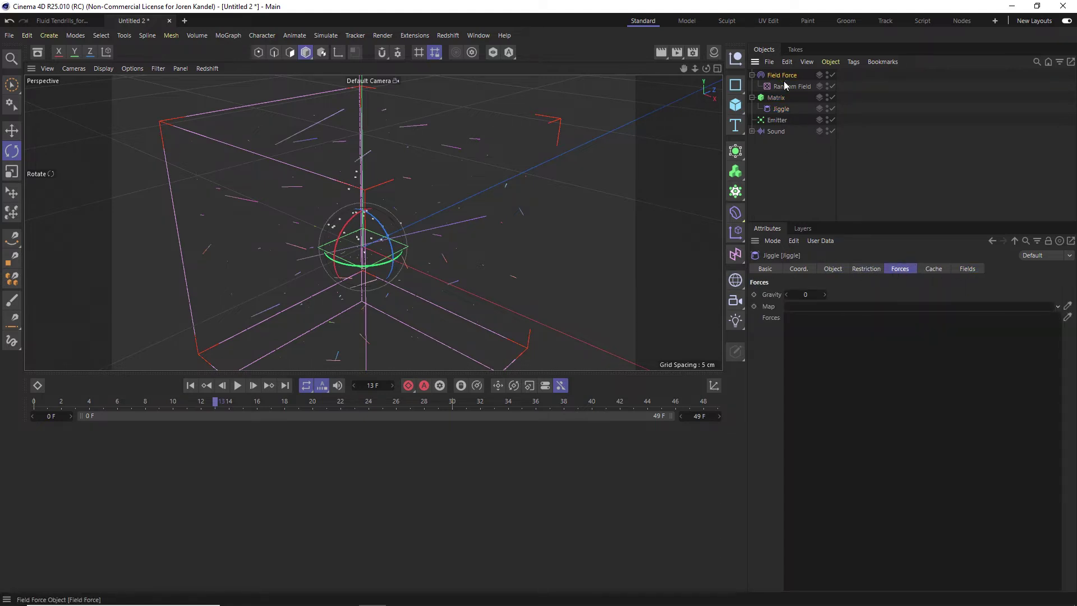
pyautogui.moveTo(884, 379); pyautogui.dragTo(883, 379)
# Turn off the Field Force's viewport visibility and zoom in on the particles.
pyautogui.doubleClick(827, 73)
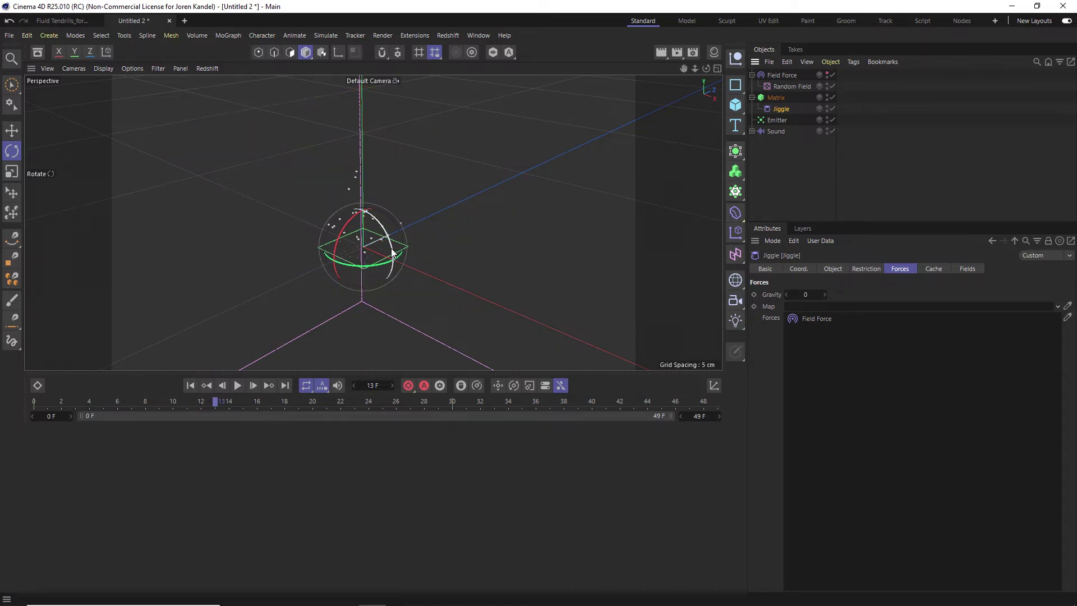
pyautogui.scroll(5, 365, 240)
pyautogui.scroll(-3, 366, 239)
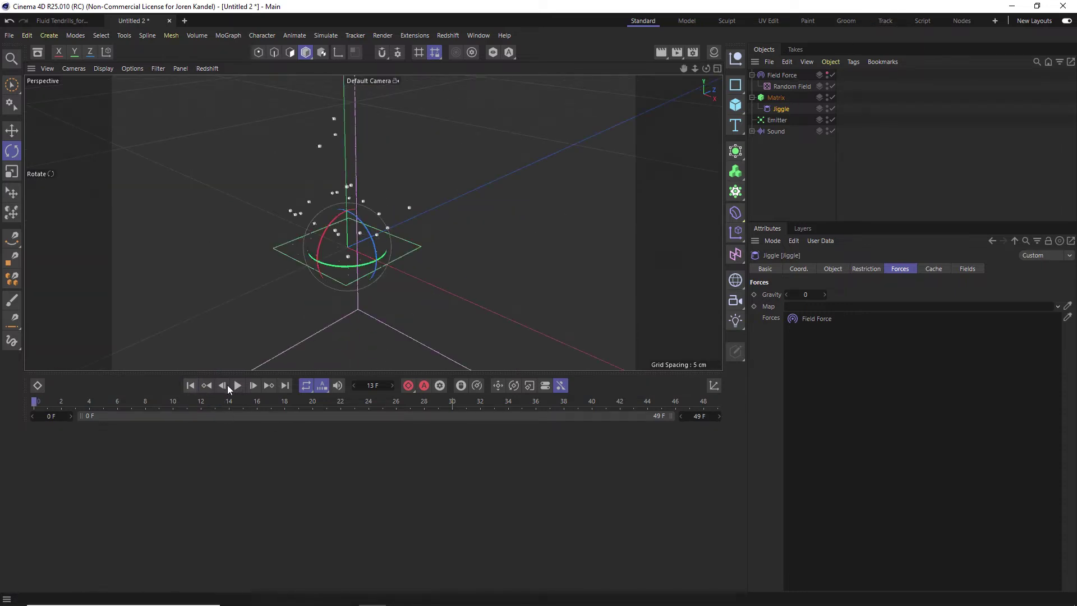
pyautogui.moveTo(694, 68); pyautogui.dragTo(711, 38)
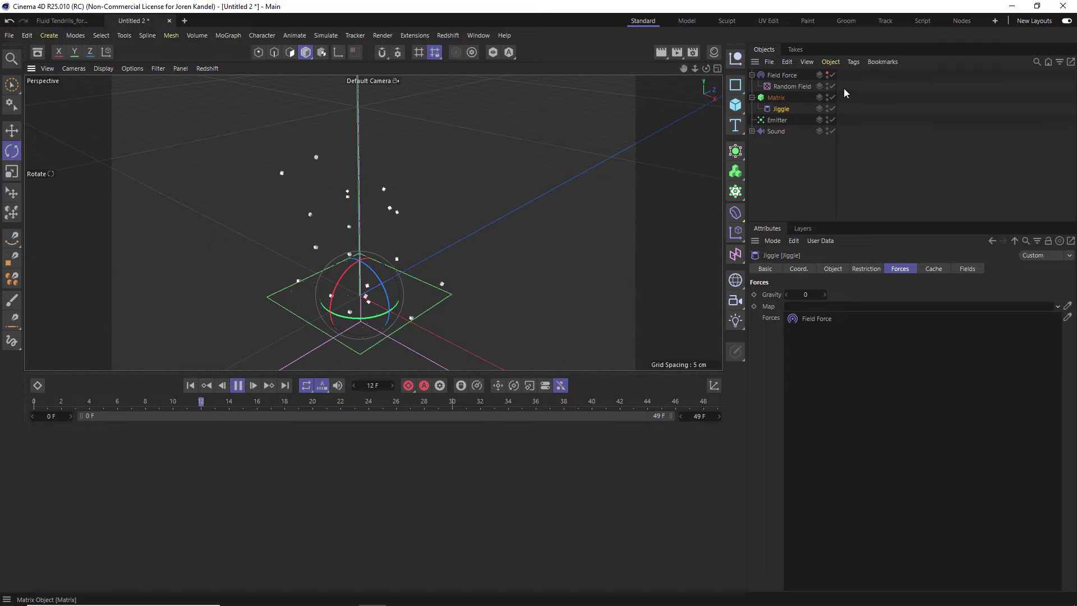
# Enable Uniform Scale on the Sound effector's Parameter tab with Scale set to 2.
pyautogui.click(774, 133)
pyautogui.click(828, 271)
pyautogui.click(862, 268)
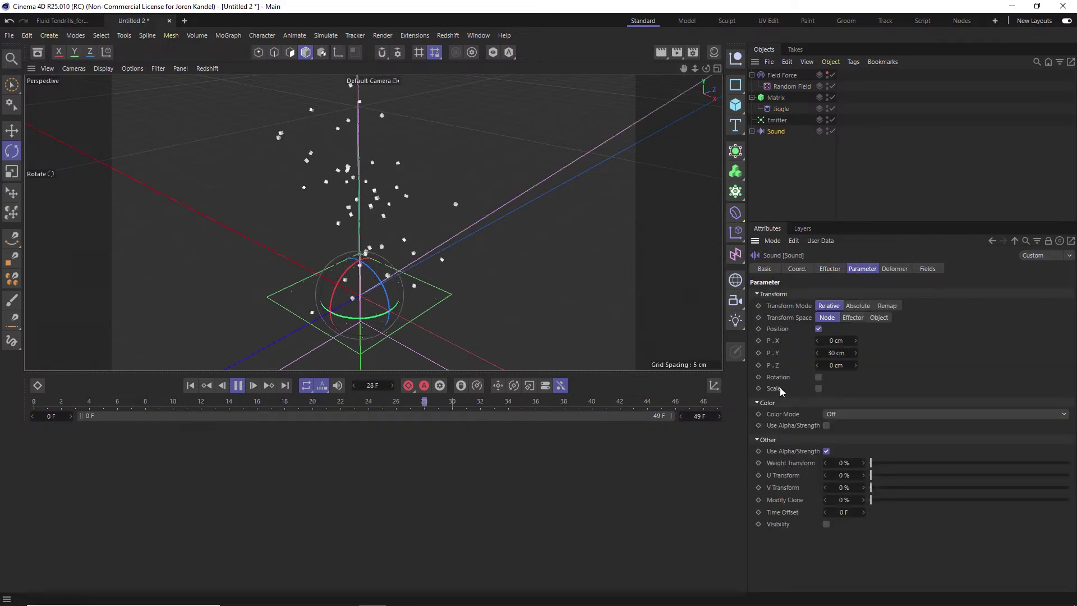
pyautogui.click(818, 388)
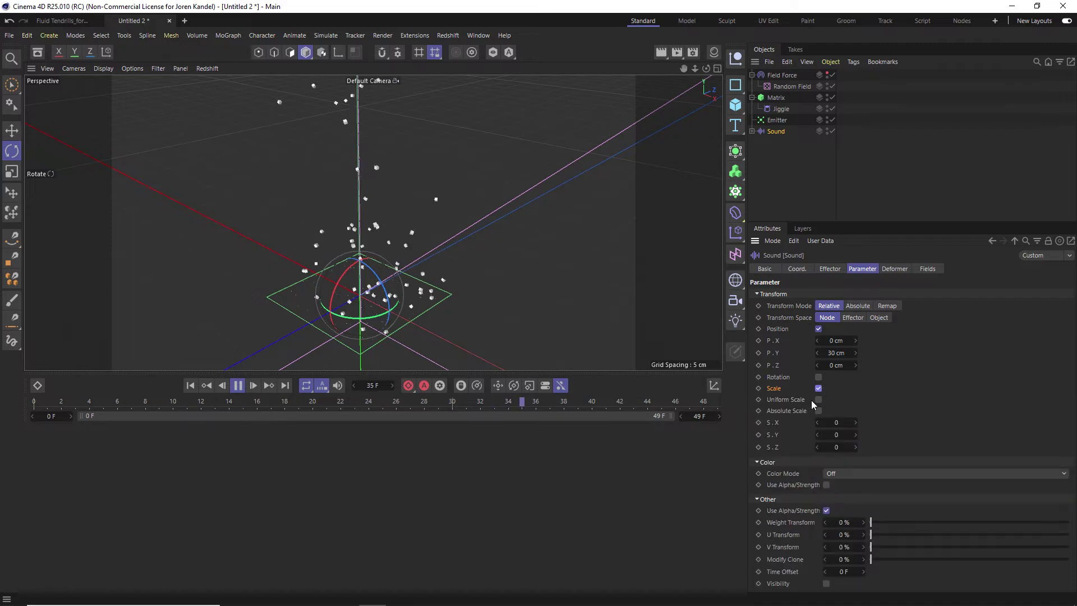
pyautogui.write('2')
pyautogui.press('Return')
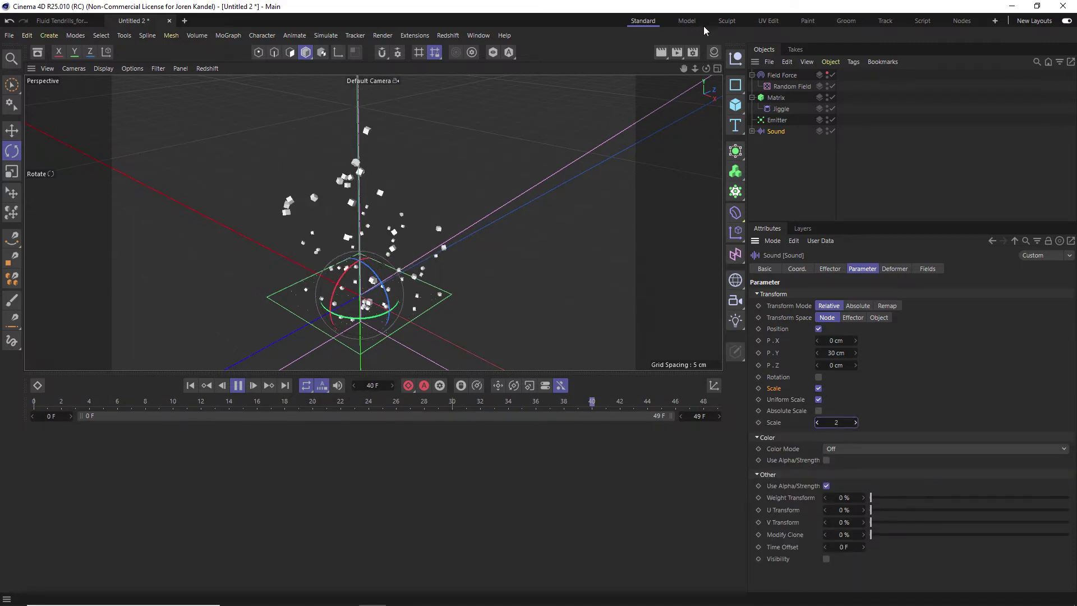
pyautogui.moveTo(695, 68); pyautogui.dragTo(664, 69)
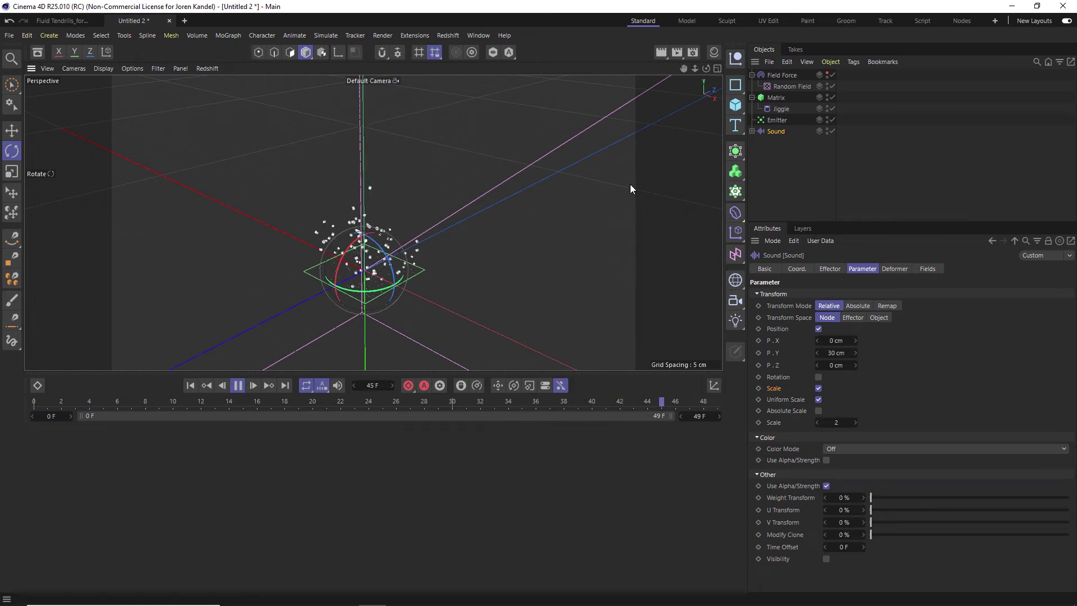
pyautogui.click(795, 153)
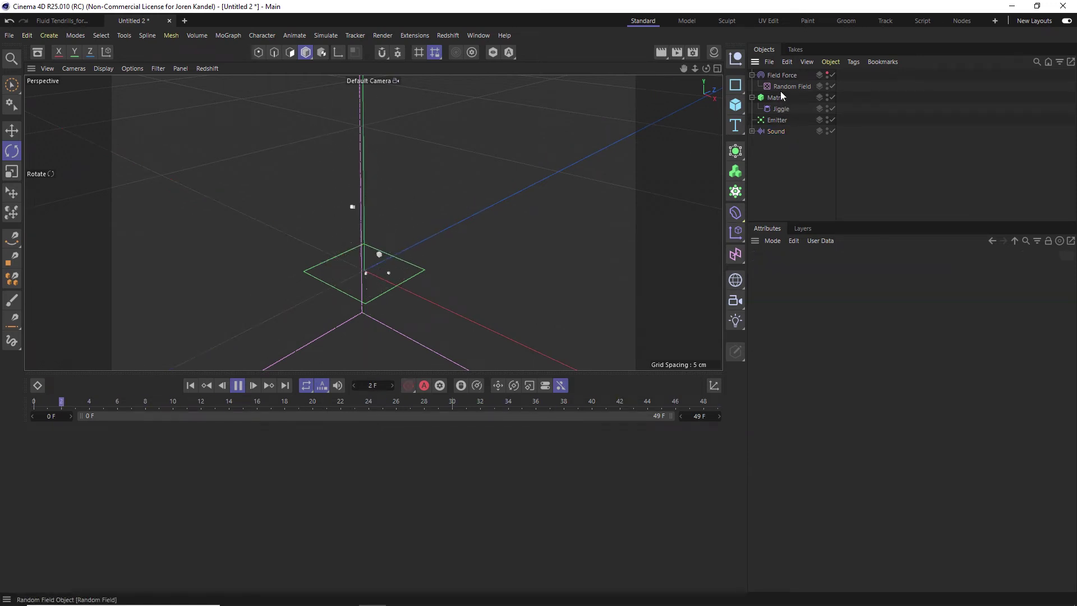
# Create a Random effector and add it to the Matrix's Effectors list.
pyautogui.hotkey('shift', 'c')
pyautogui.write('random')
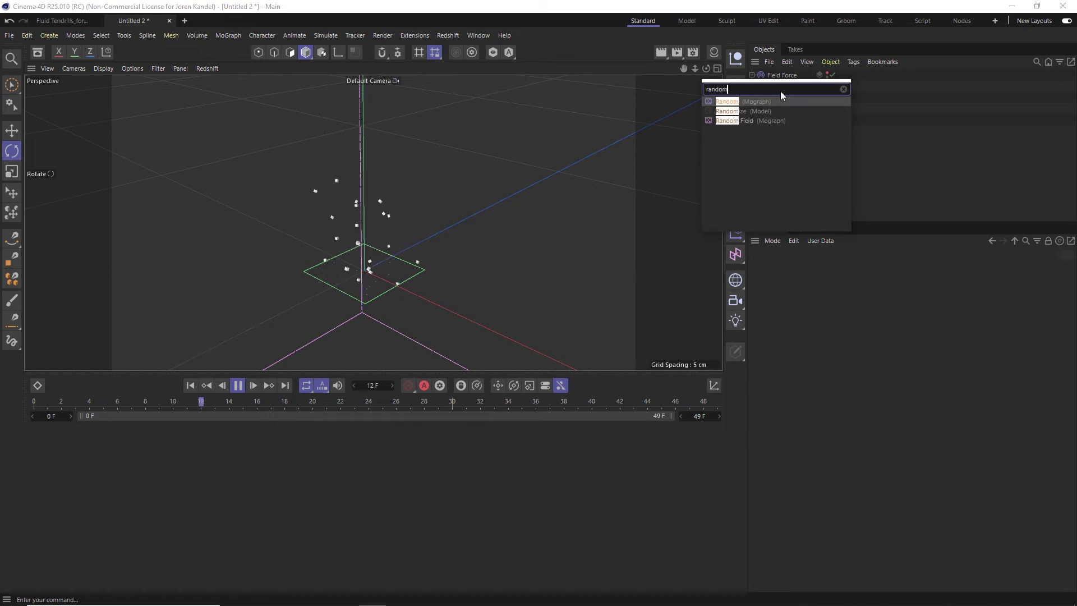
pyautogui.press('Return')
pyautogui.click(775, 110)
pyautogui.moveTo(777, 74); pyautogui.dragTo(835, 335)
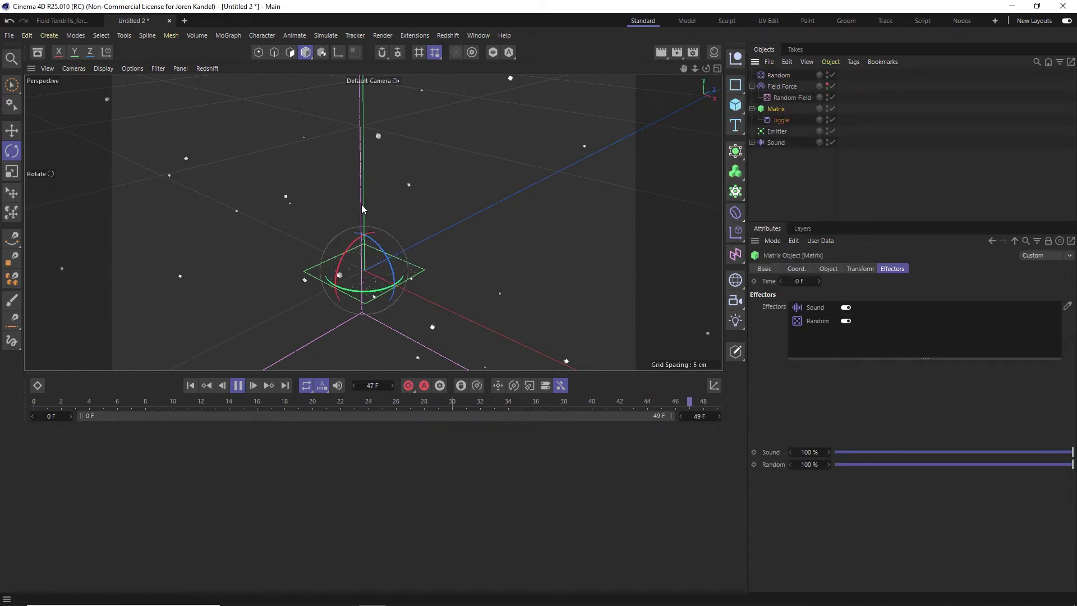
# Set the Random effector's position offsets to P.X 10 cm and P.Z 5 cm.
pyautogui.click(777, 75)
pyautogui.write('10')
pyautogui.press('Tab')
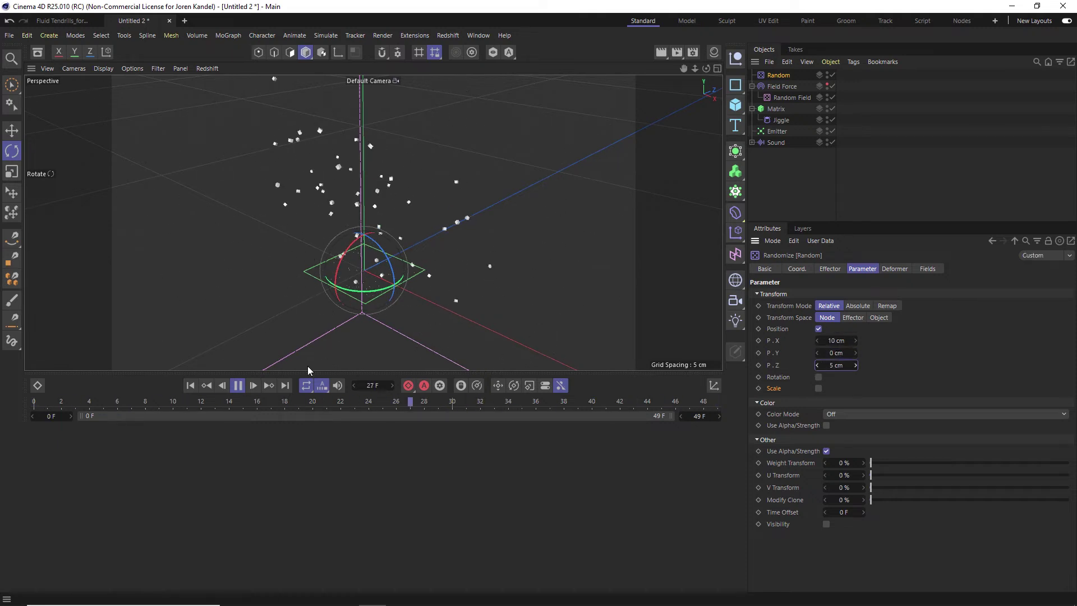
pyautogui.keyDown('alt'); pyautogui.moveTo(360, 271); pyautogui.dragTo(378, 244); pyautogui.keyUp('alt')
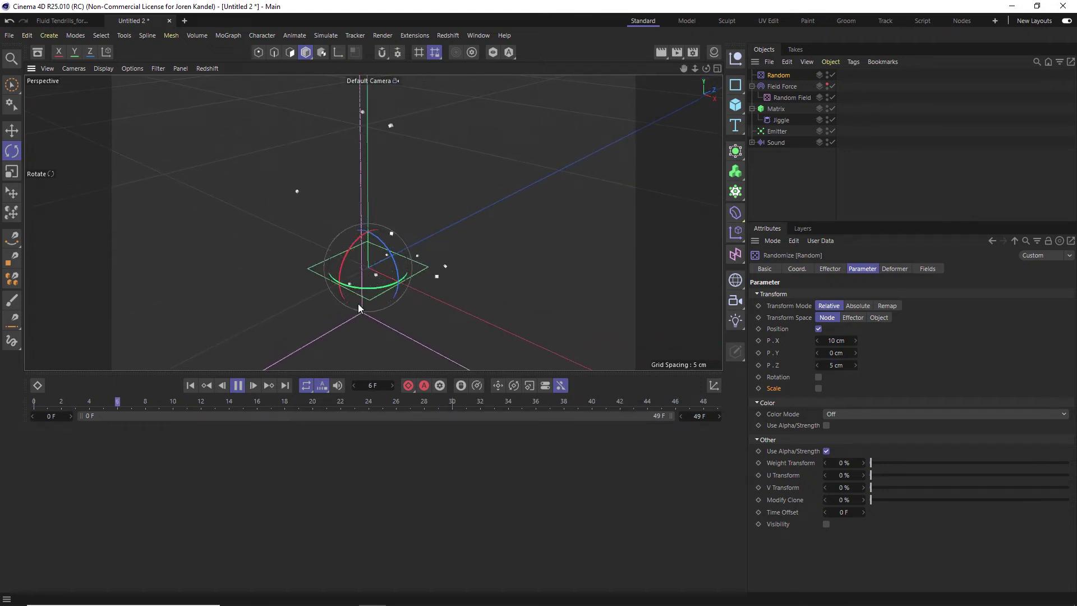
pyautogui.click(237, 386)
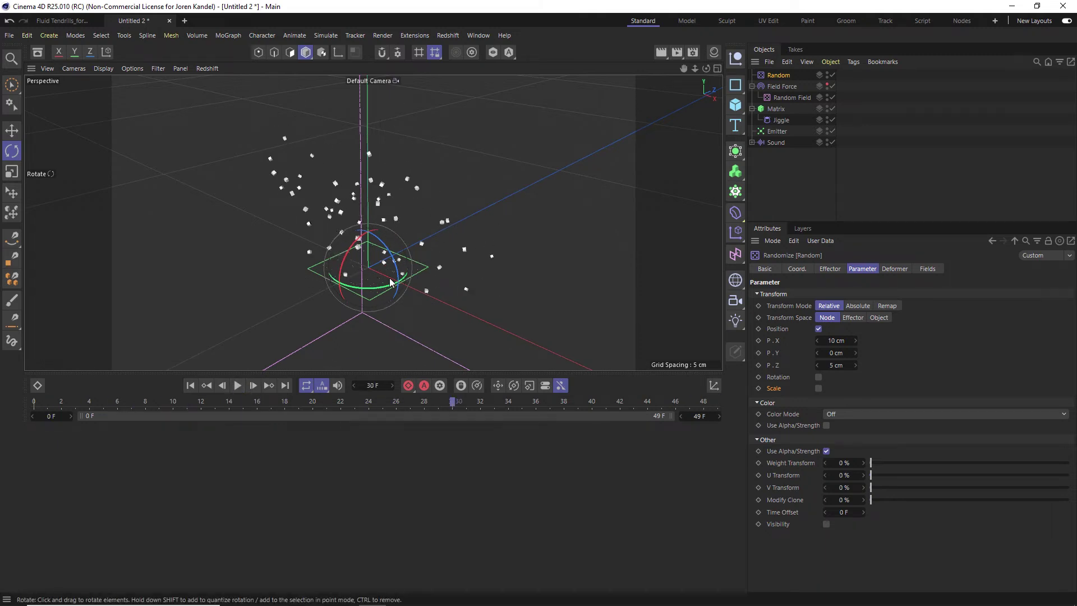
# Create a Tracer object from Commander.
pyautogui.hotkey('shift', 'c')
pyautogui.write('trac')
pyautogui.press('Return')
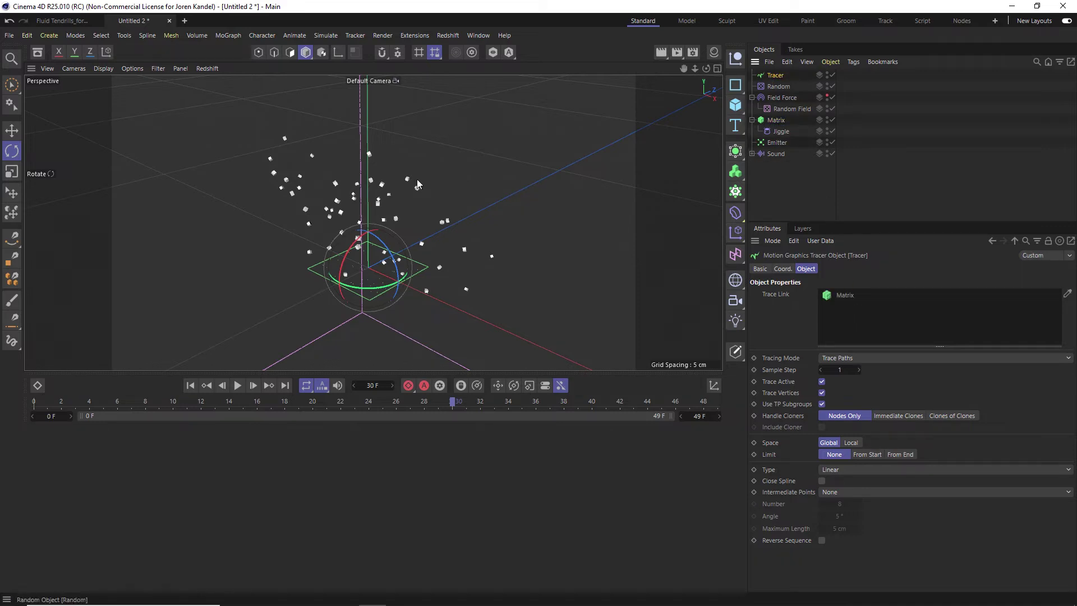
# Play the animation and zoom closer to watch the orange Tracer trails follow the particles.
pyautogui.press('F8')
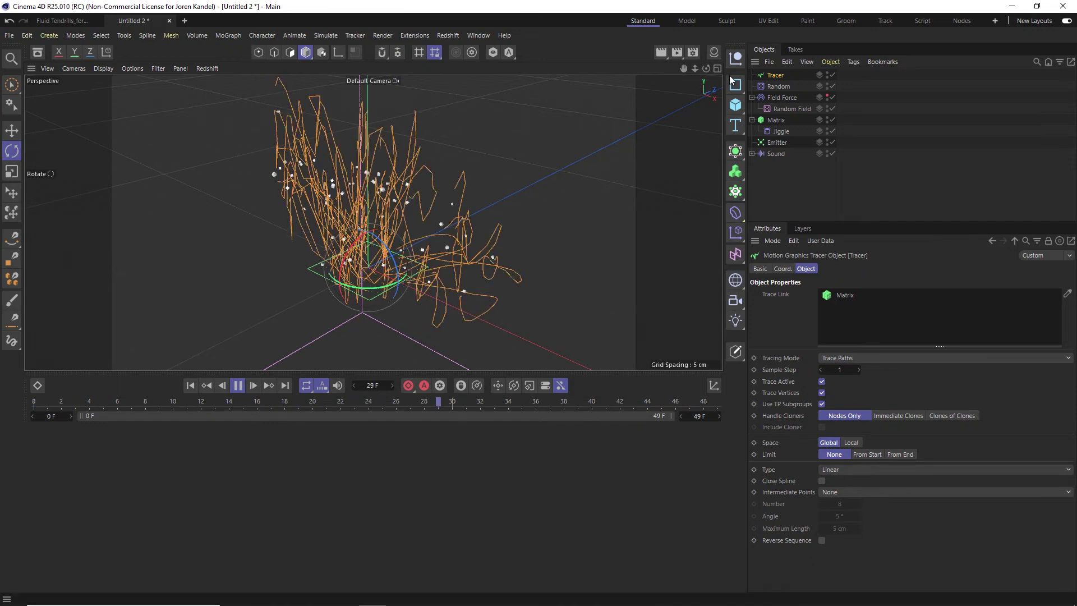
pyautogui.moveTo(694, 68); pyautogui.dragTo(730, 68)
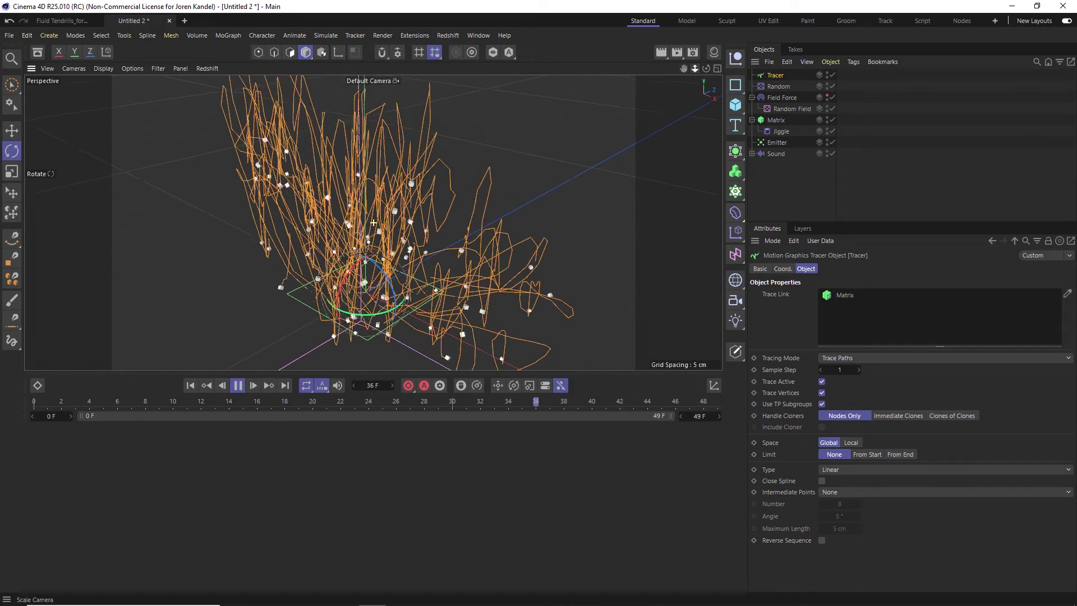
pyautogui.keyDown('alt'); pyautogui.moveTo(493, 178); pyautogui.dragTo(519, 171); pyautogui.keyUp('alt')
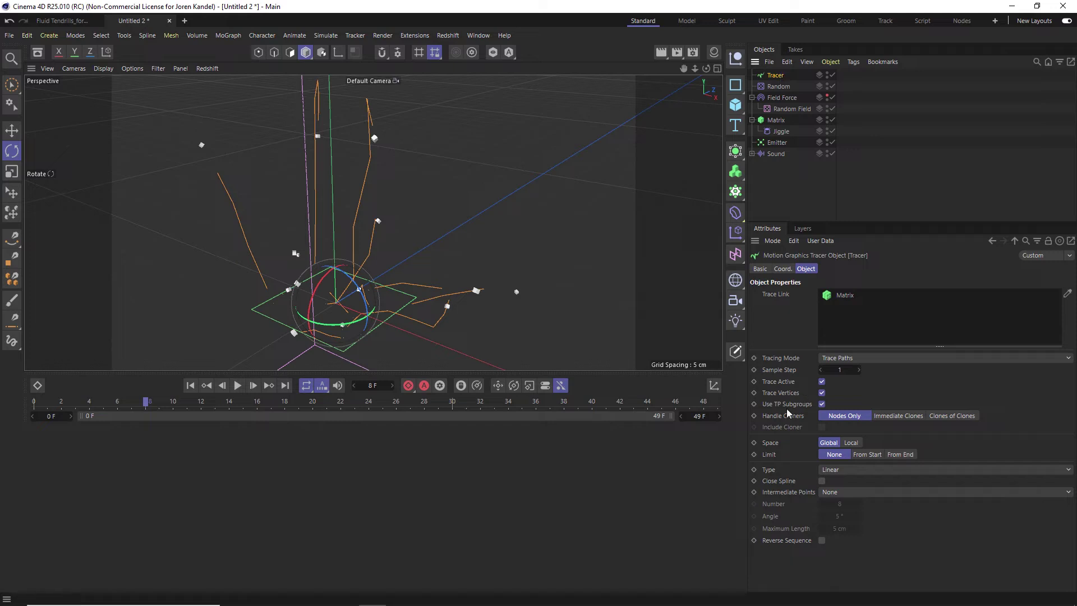
# Limit the Tracer trails From End with an Amount of 8 points.
pyautogui.click(900, 454)
pyautogui.click(190, 385)
pyautogui.click(238, 385)
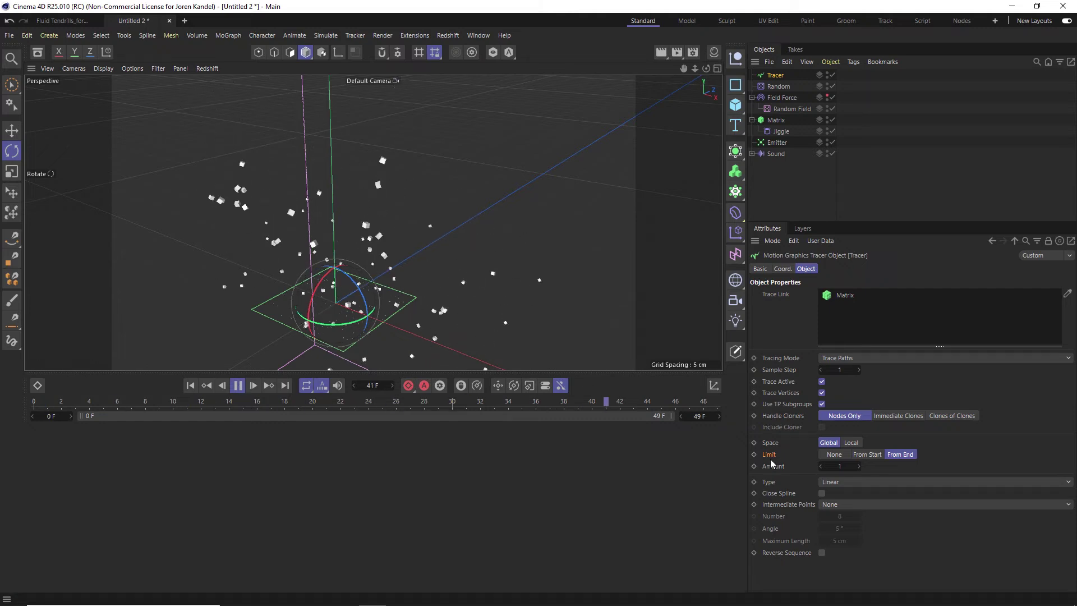
pyautogui.click(857, 466)
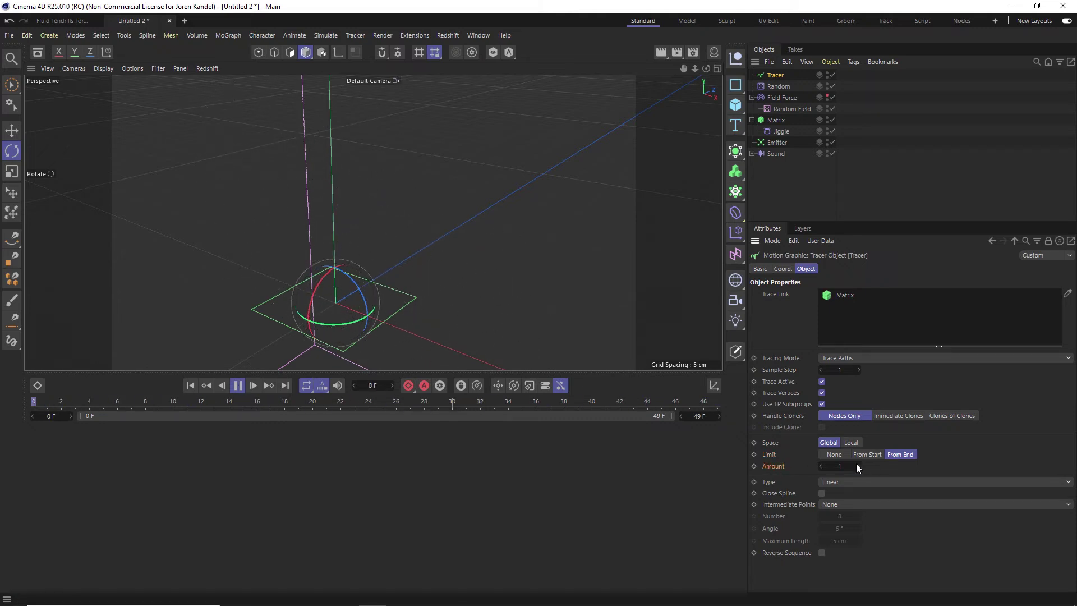
pyautogui.click(858, 466)
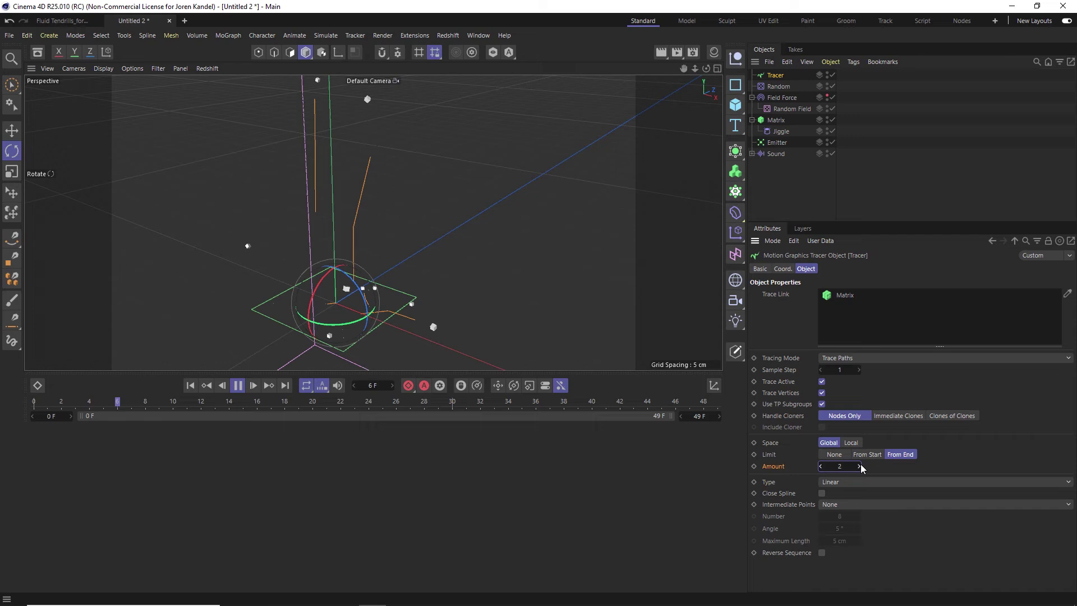
pyautogui.click(859, 466)
pyautogui.click(858, 467)
pyautogui.click(858, 467)
pyautogui.click(858, 466)
pyautogui.click(859, 466)
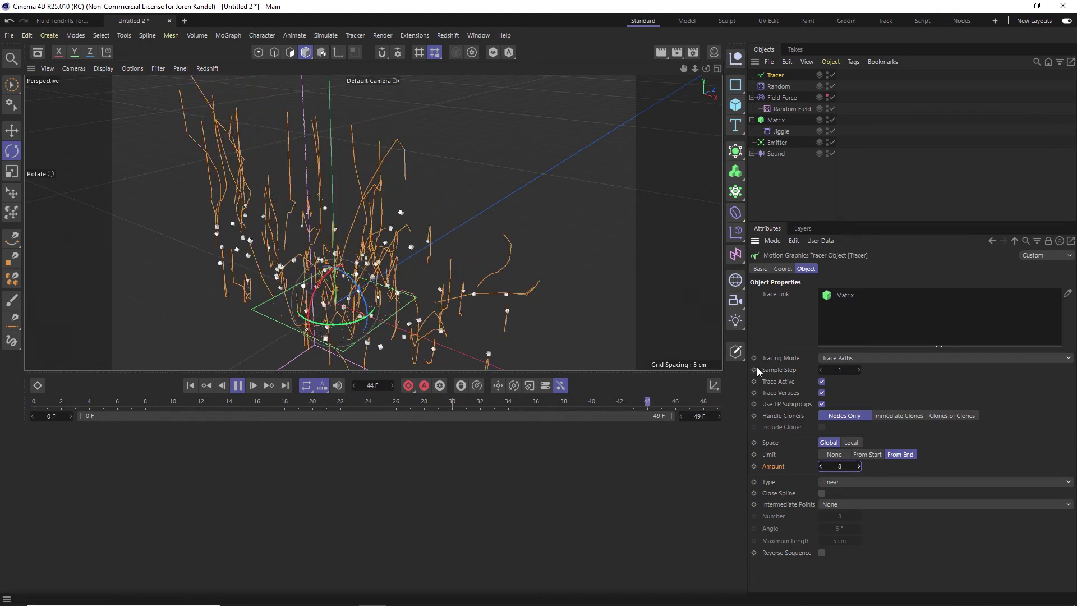
# Make the traces B-Spline curves with Uniform intermediate points.
pyautogui.click(846, 484)
pyautogui.click(844, 530)
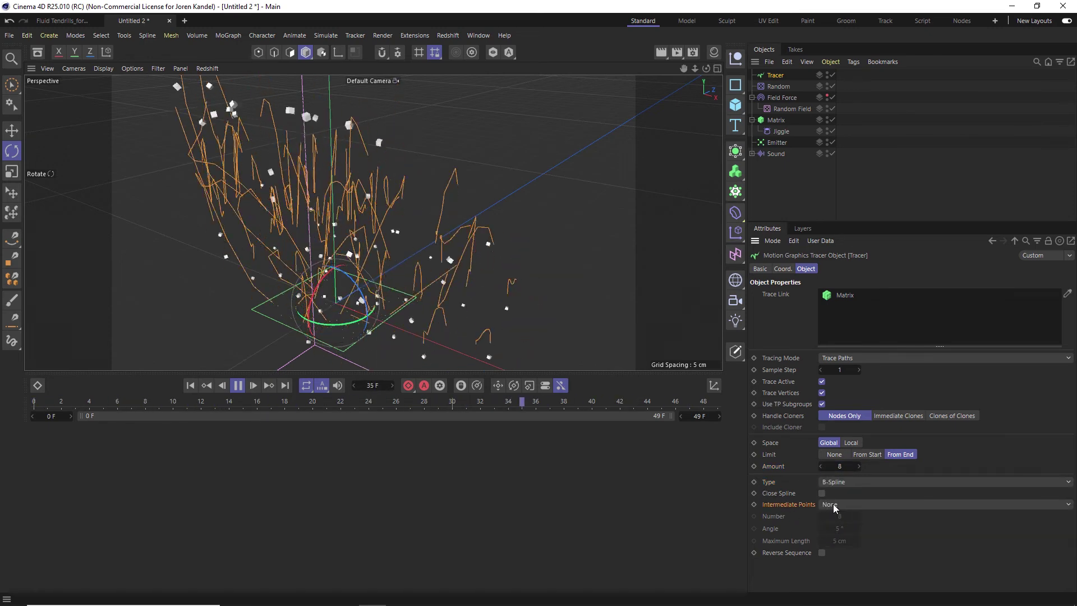
pyautogui.click(832, 504)
pyautogui.click(841, 541)
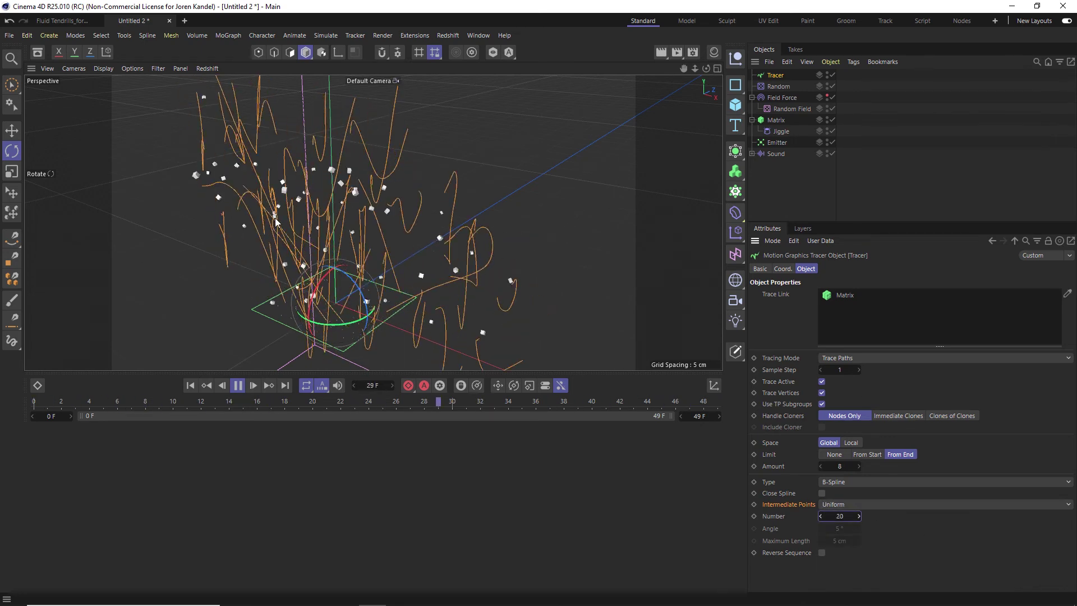
pyautogui.keyDown('alt'); pyautogui.moveTo(310, 228); pyautogui.dragTo(354, 286); pyautogui.keyUp('alt')
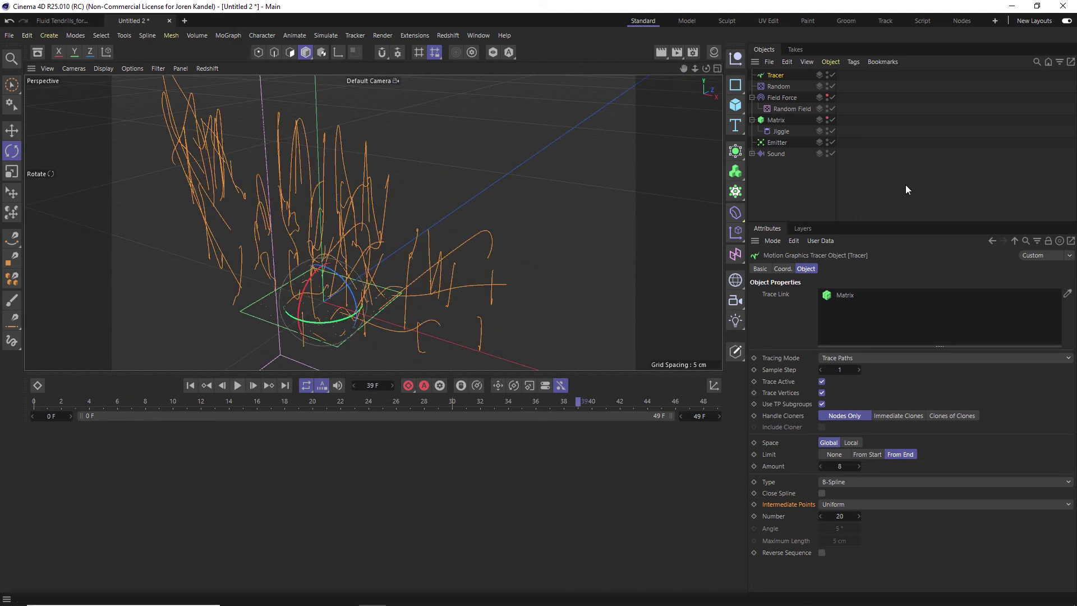
pyautogui.click(906, 190)
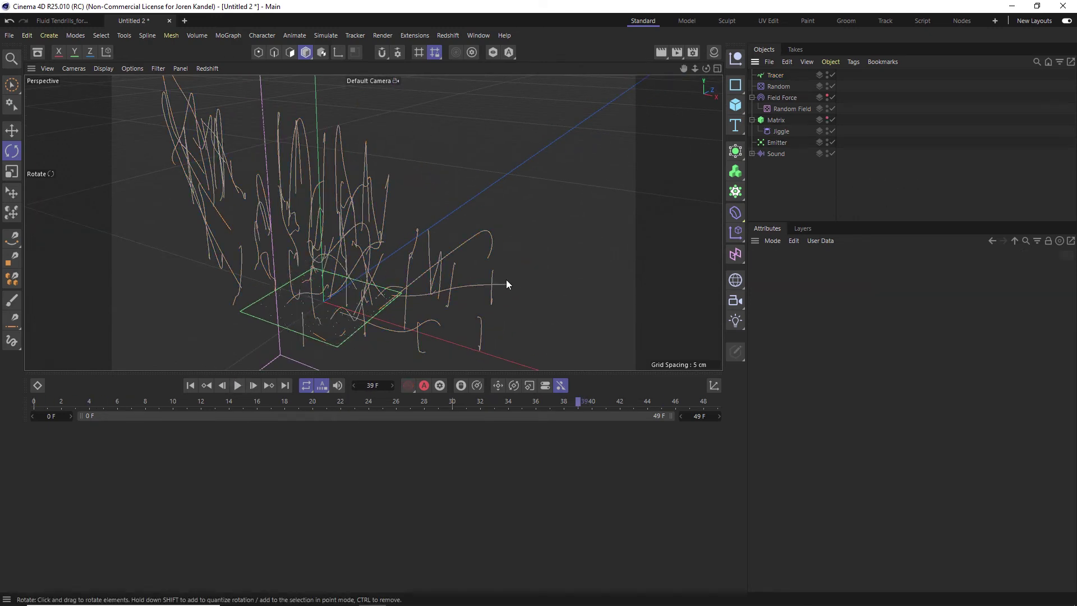
# Preview the traces with a Shift+R render and a viewport render.
pyautogui.hotkey('shift', 'r')
pyautogui.click(1063, 68)
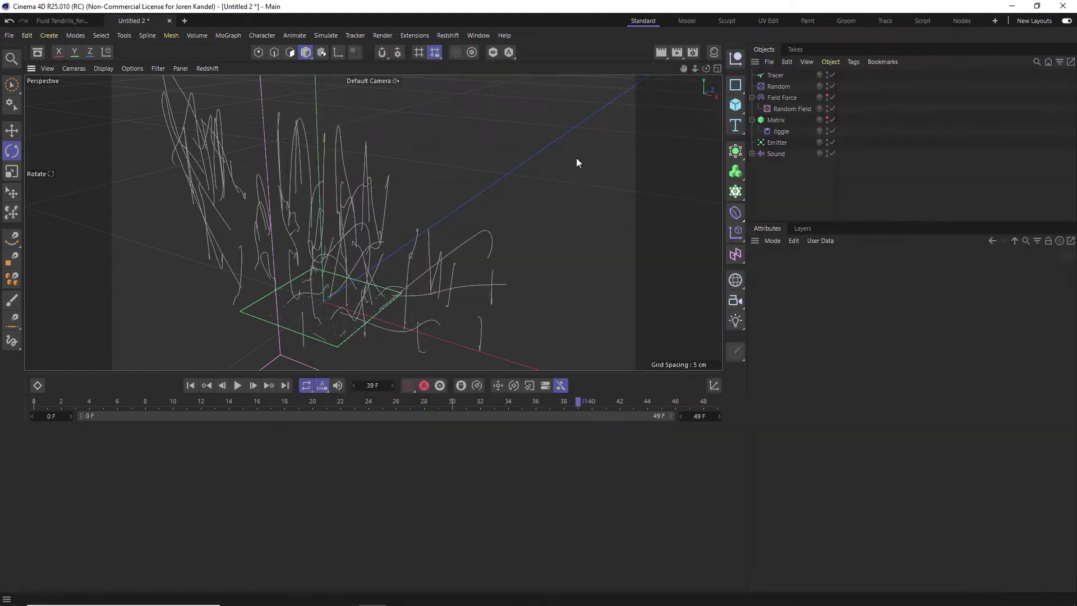
pyautogui.hotkey('ctrl', 'r')
pyautogui.click(896, 158)
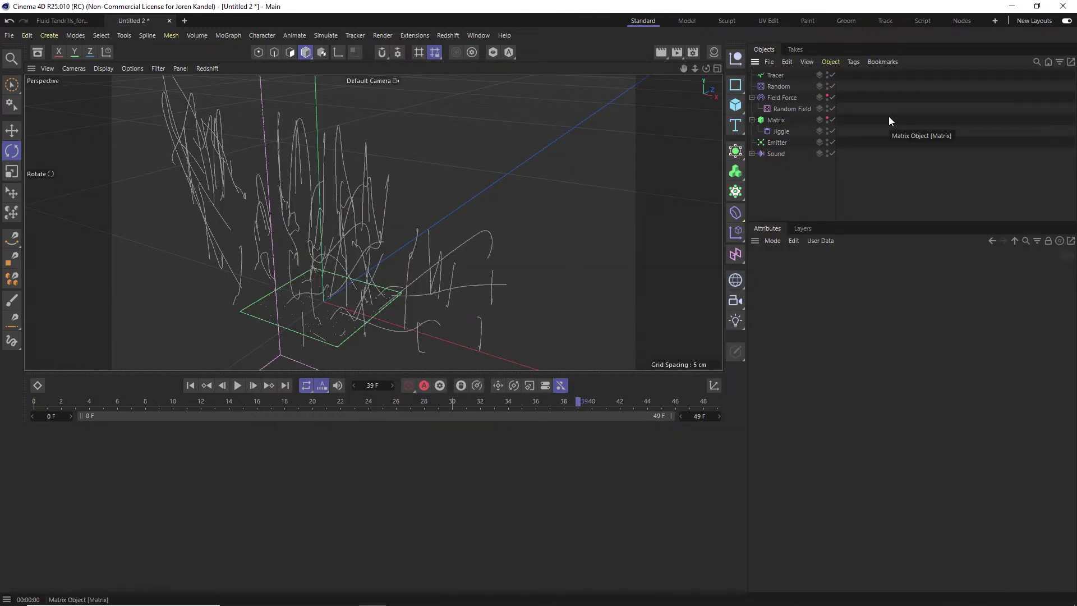
pyautogui.press('e')
pyautogui.hotkey('shift', 'c')
# Build a Sweep with a Circle as profile and the Tracer as path, then select the Circle.
pyautogui.write('we')
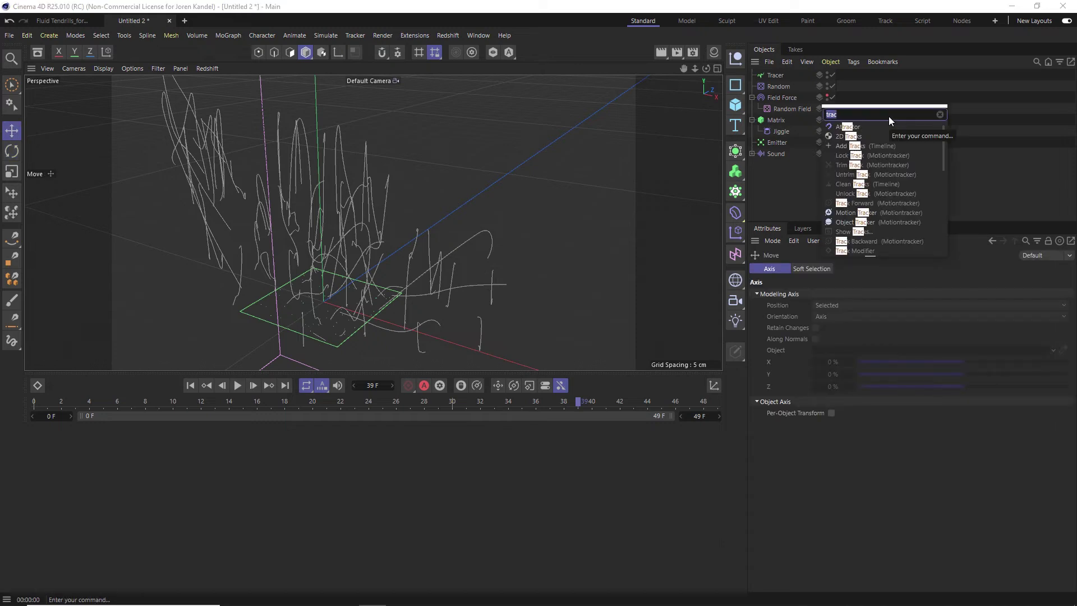
pyautogui.write('ep')
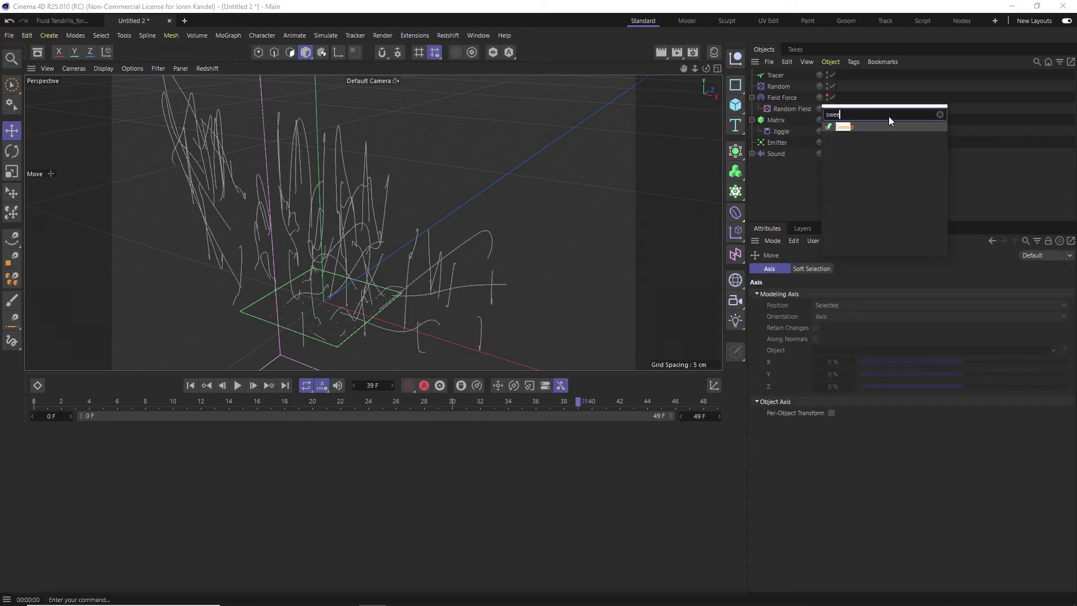
pyautogui.press('Return')
pyautogui.hotkey('shift', 'c')
pyautogui.write('circle')
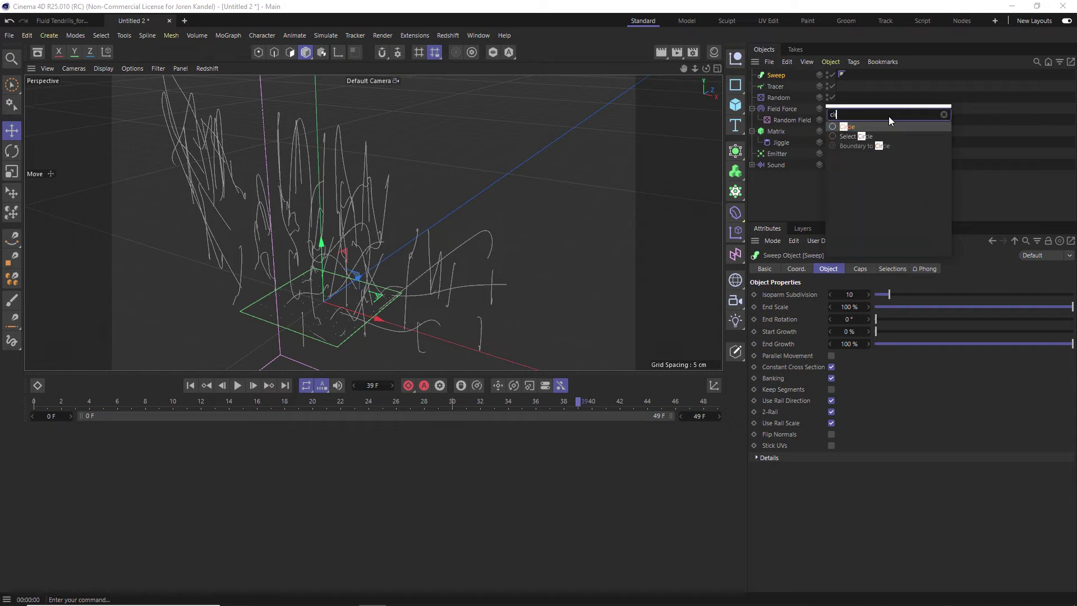
pyautogui.press('Return')
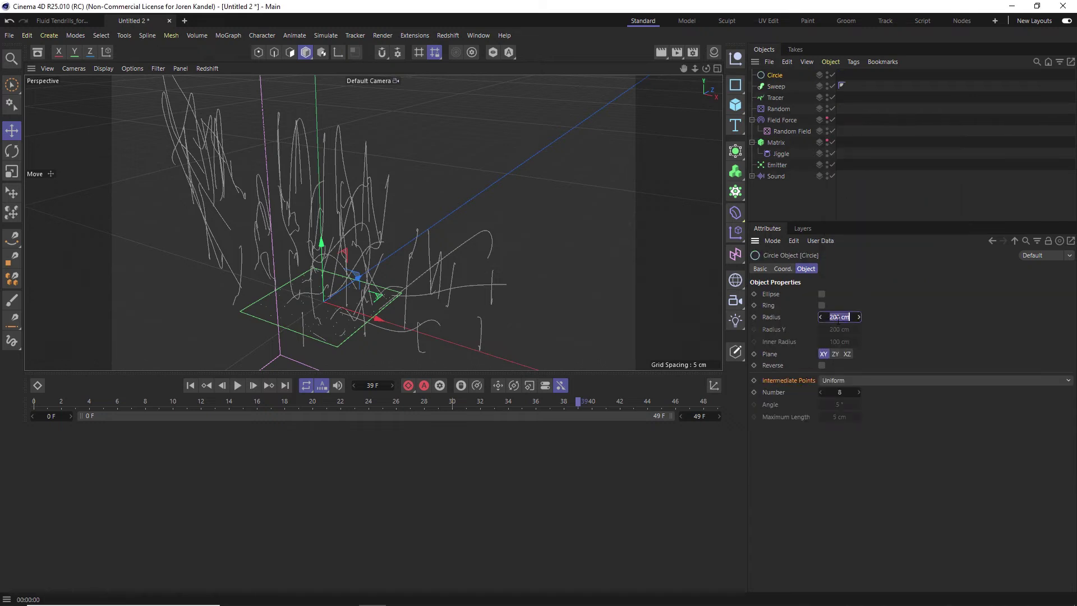
pyautogui.moveTo(783, 89); pyautogui.dragTo(787, 92)
pyautogui.click(778, 74)
pyautogui.click(781, 86)
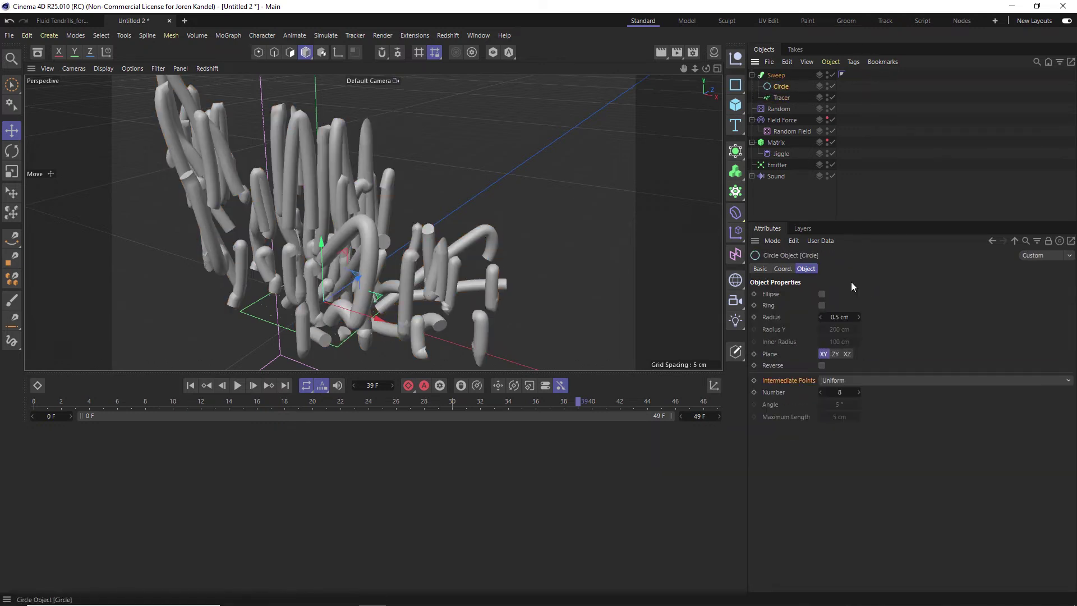
# Play the animation and render the frame in the viewport to check the tubes.
pyautogui.click(237, 385)
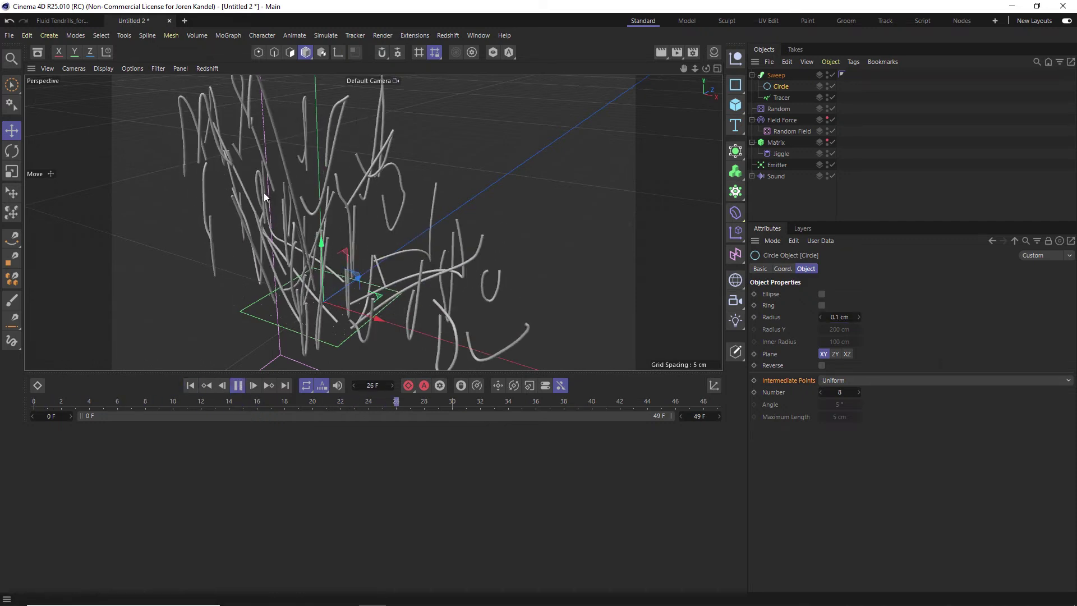
pyautogui.hotkey('ctrl', 'r')
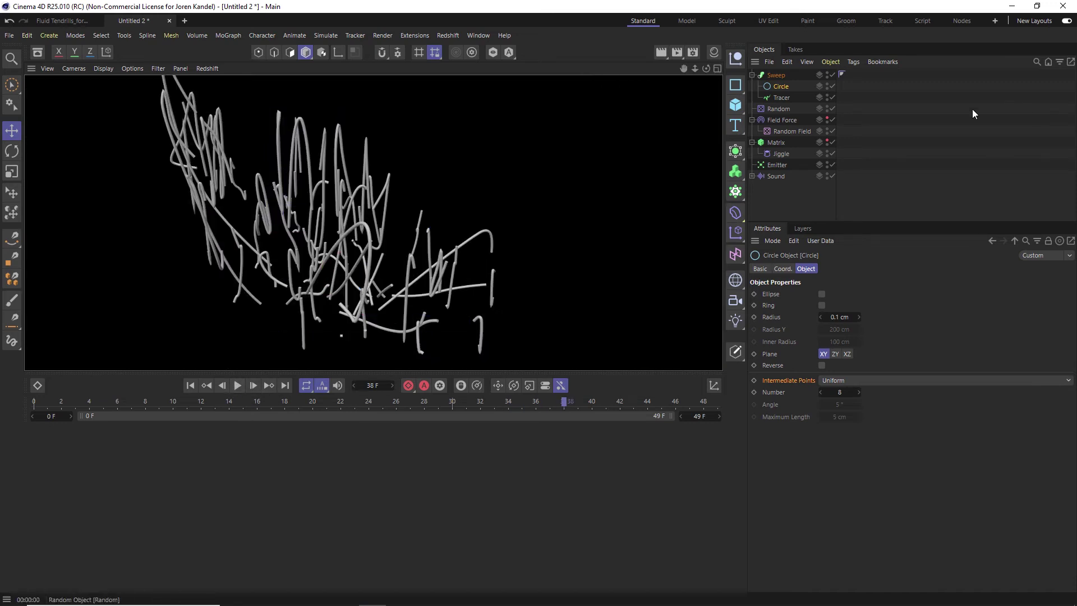
pyautogui.click(972, 114)
# Set the Sweep's End Scale to 0% and play back to check the tapered ends.
pyautogui.click(776, 75)
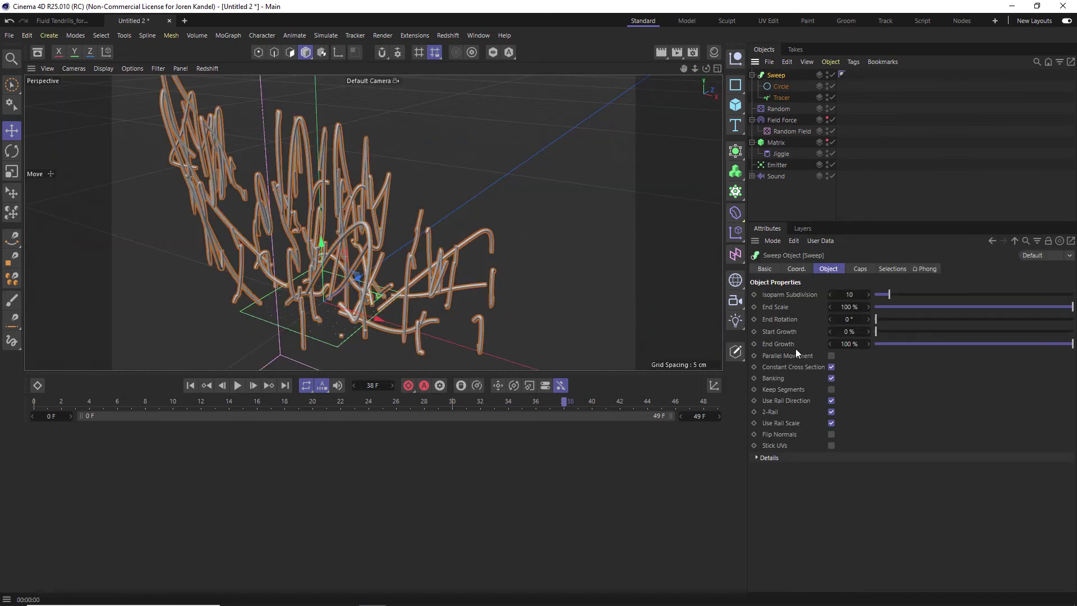
pyautogui.moveTo(1005, 310); pyautogui.dragTo(868, 311)
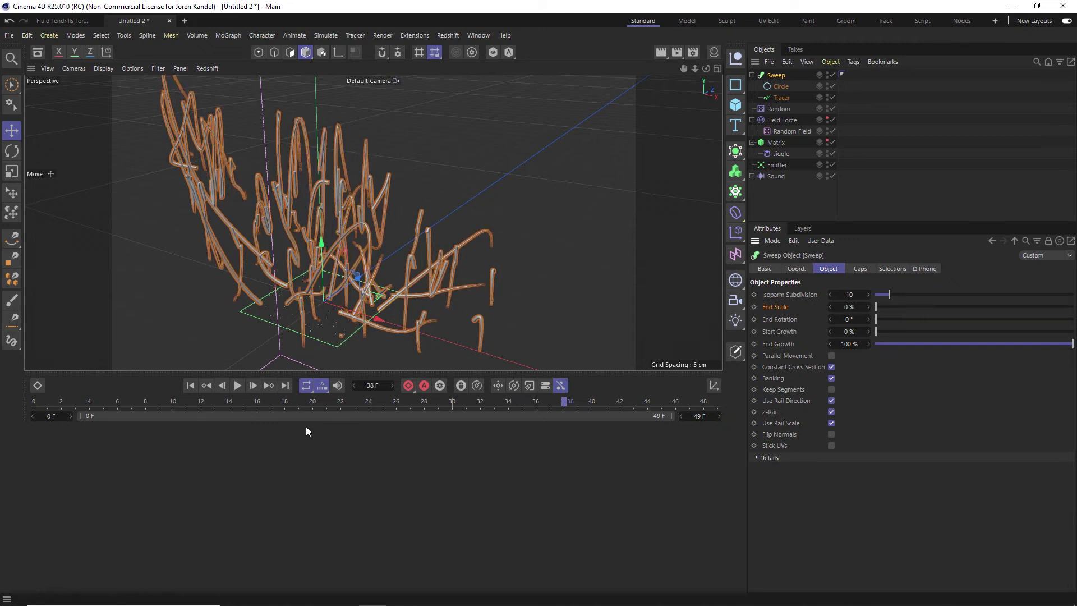
pyautogui.click(238, 385)
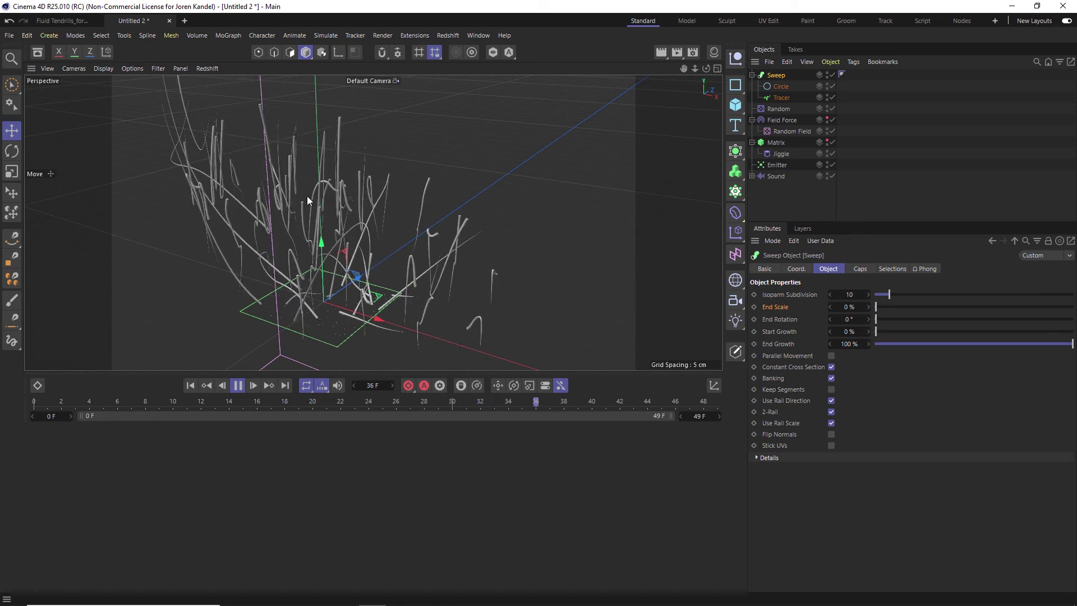
pyautogui.click(236, 386)
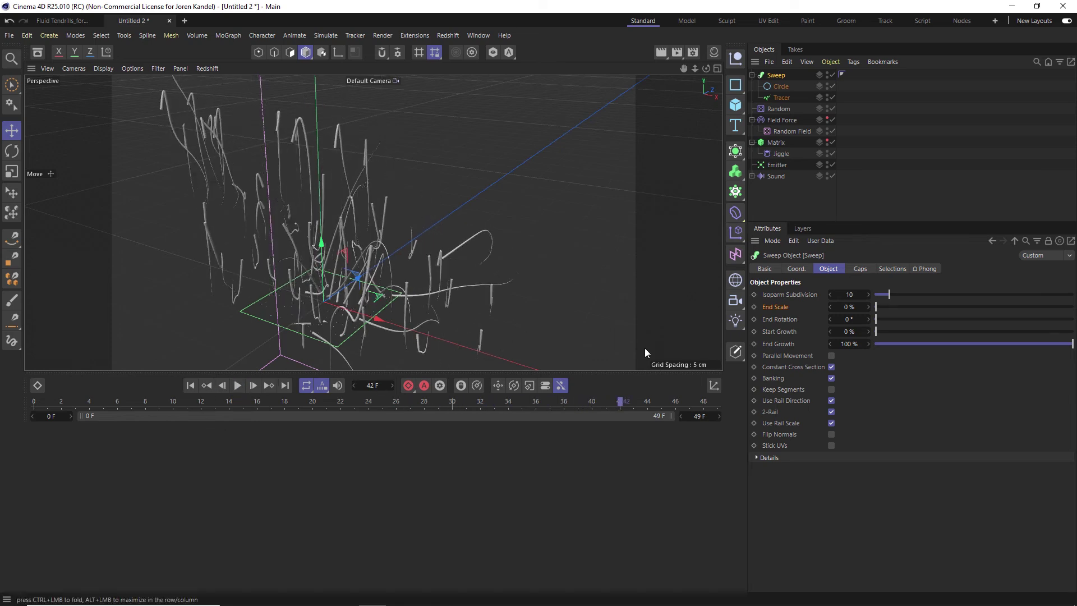
pyautogui.click(883, 143)
# Move the Tracer out of the Sweep and delete the Sweep with its Circle.
pyautogui.moveTo(775, 190); pyautogui.dragTo(775, 190)
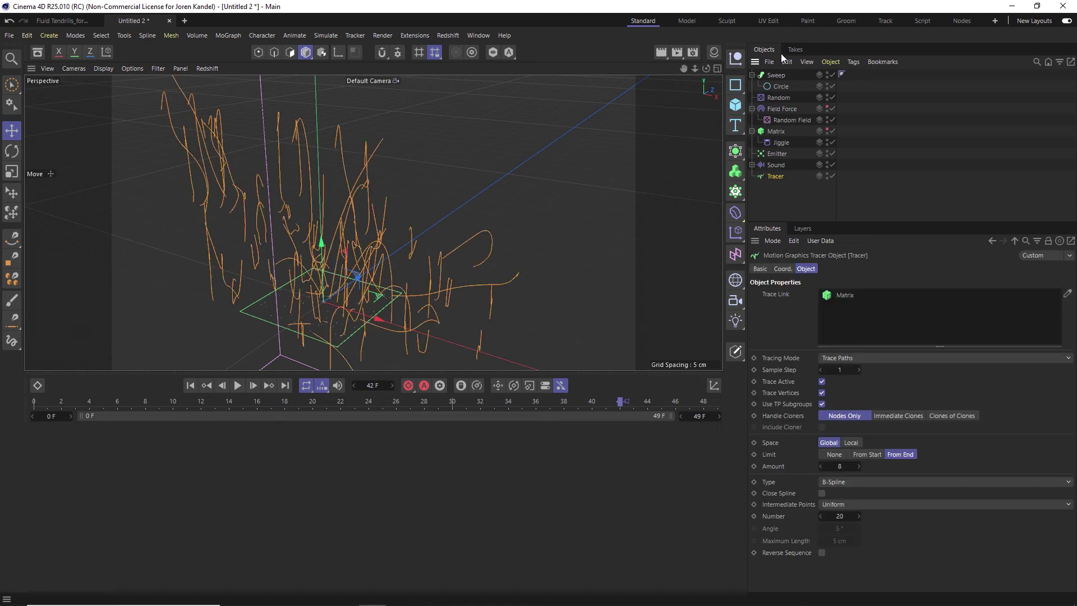
pyautogui.click(779, 76)
pyautogui.press('Delete')
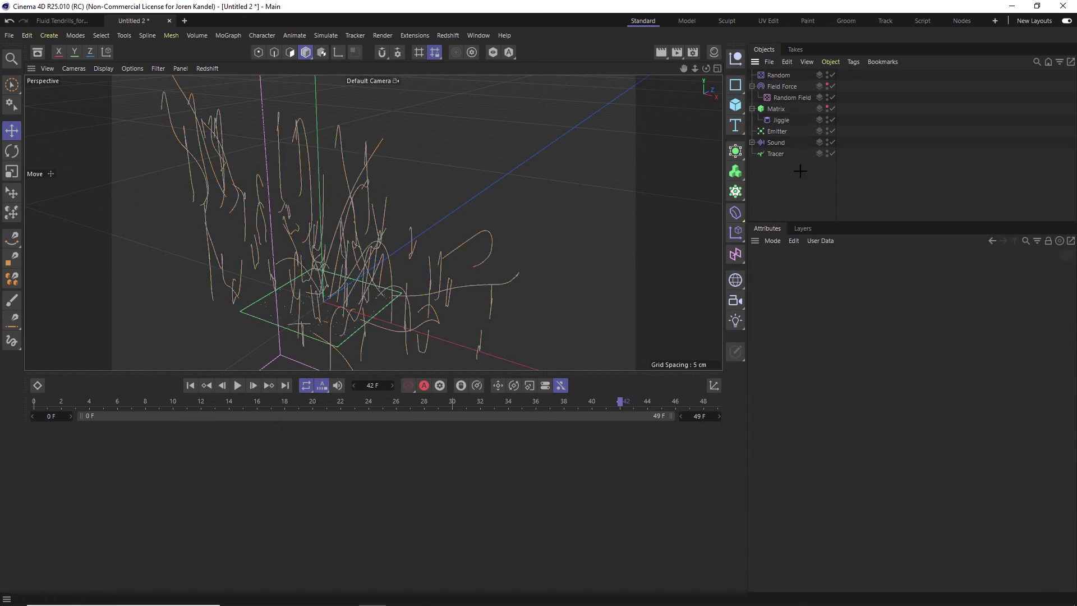
# Create a Volume Builder containing the Tracer and zoom out to see the volume.
pyautogui.hotkey('shift', 'c')
pyautogui.write('volume')
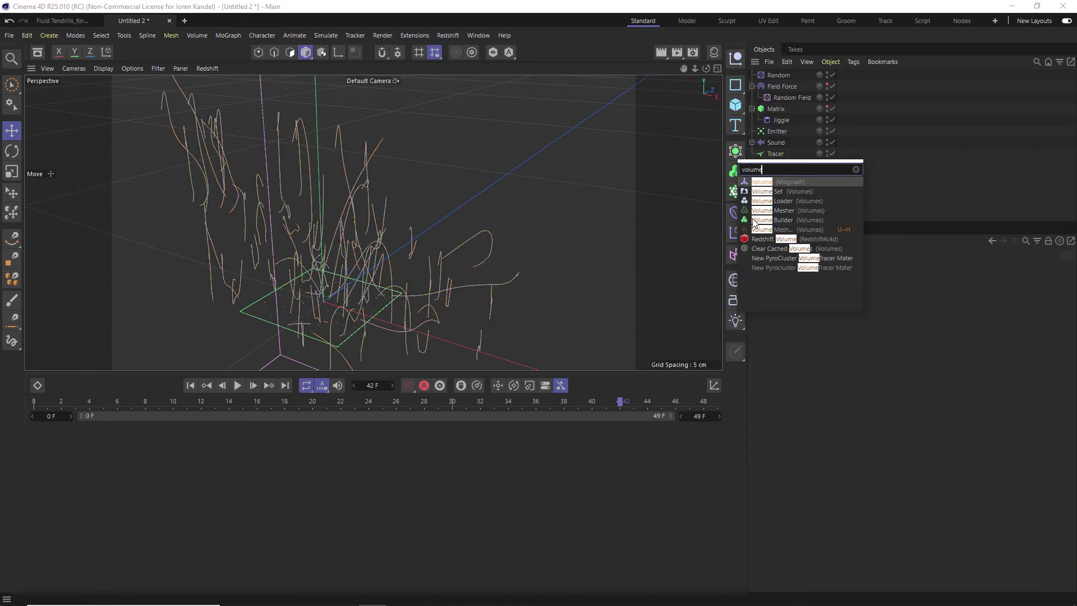
pyautogui.click(762, 220)
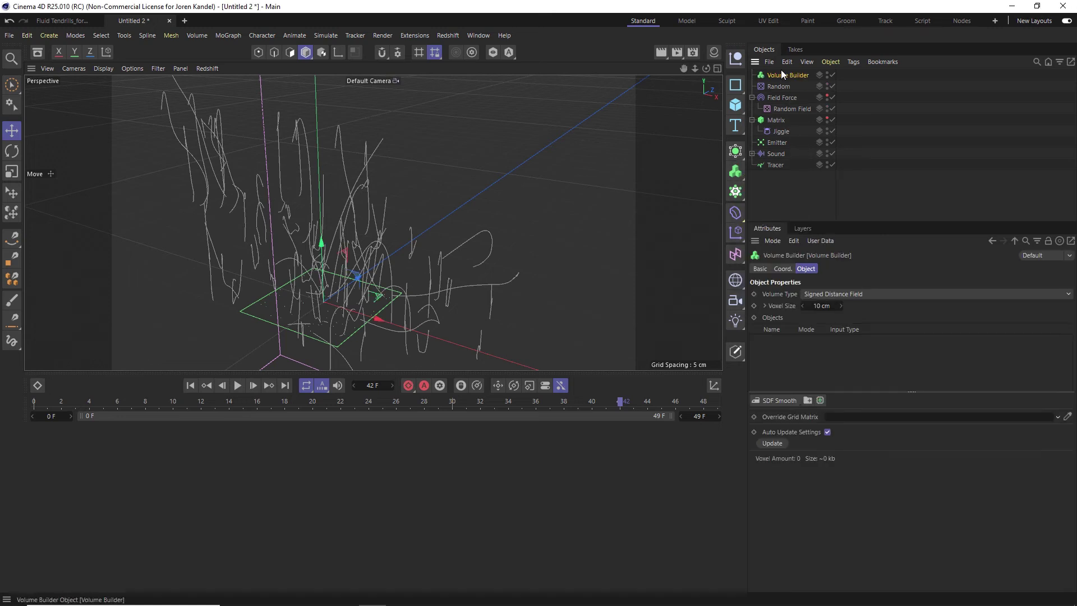
pyautogui.moveTo(794, 185); pyautogui.dragTo(785, 164)
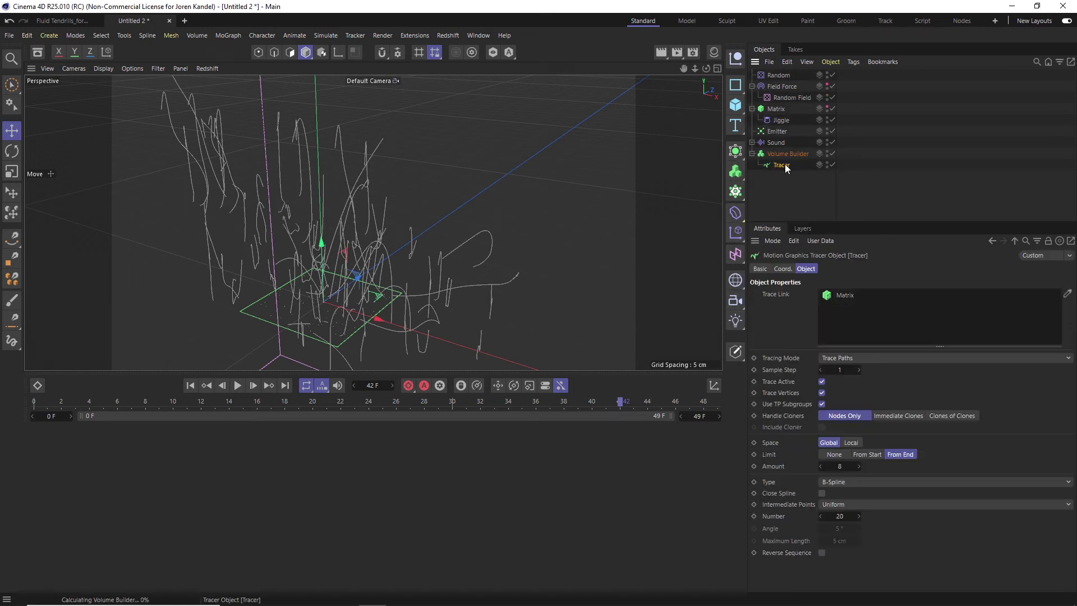
pyautogui.moveTo(693, 68); pyautogui.dragTo(673, 94)
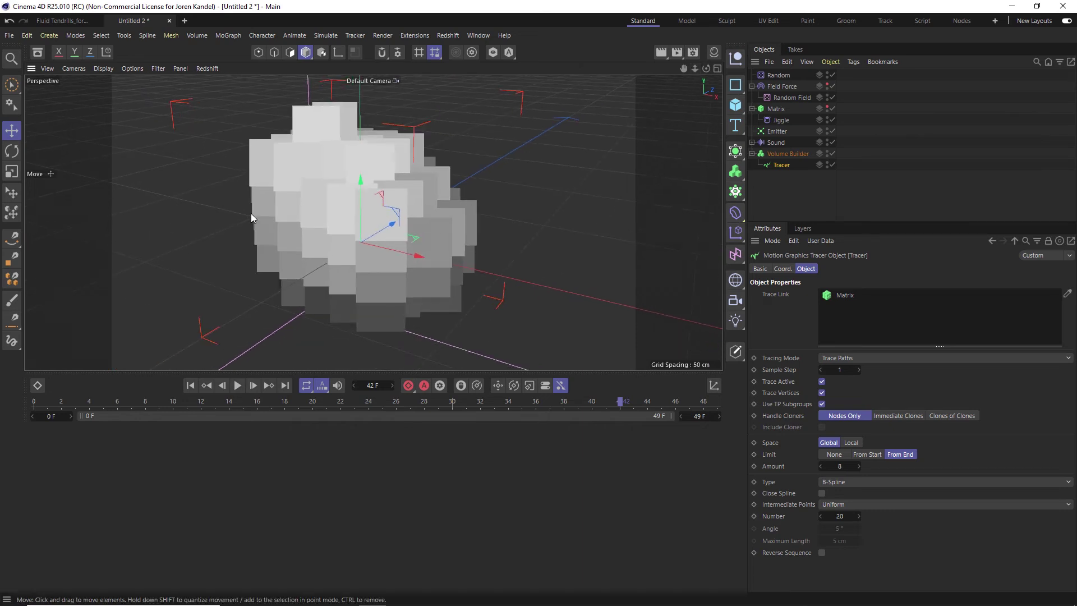
# Set the Volume Builder's SDF Smooth radius to 0.3 cm.
pyautogui.click(790, 155)
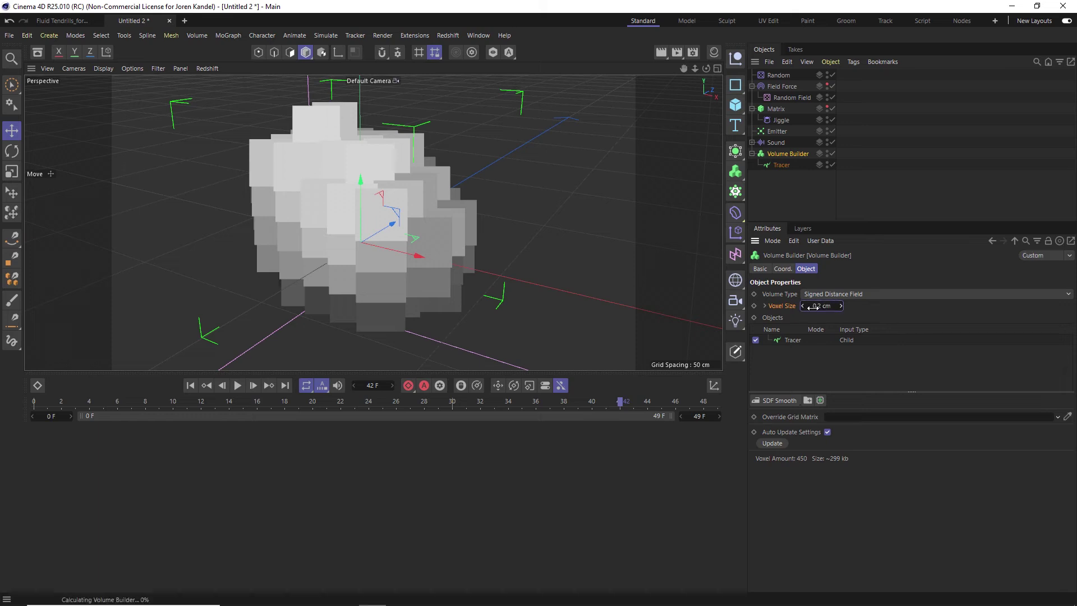
pyautogui.scroll(3, 338, 214)
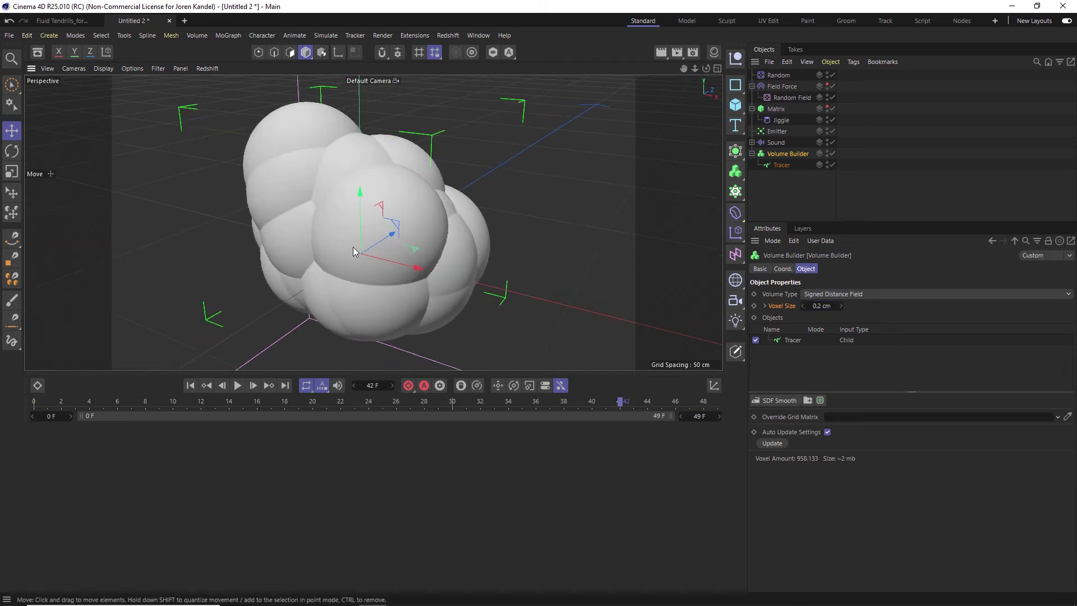
pyautogui.click(797, 340)
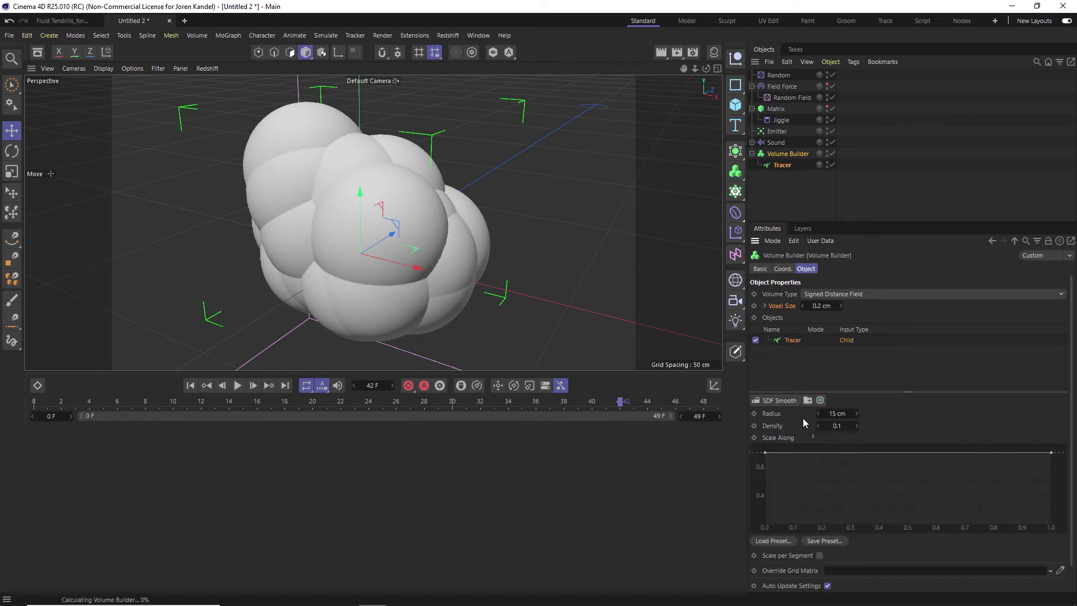
pyautogui.click(828, 413)
pyautogui.write('0.3')
pyautogui.press('Return')
# Preview the playback, then raise the SDF Smooth Density to 6.7.
pyautogui.scroll(5, 336, 224)
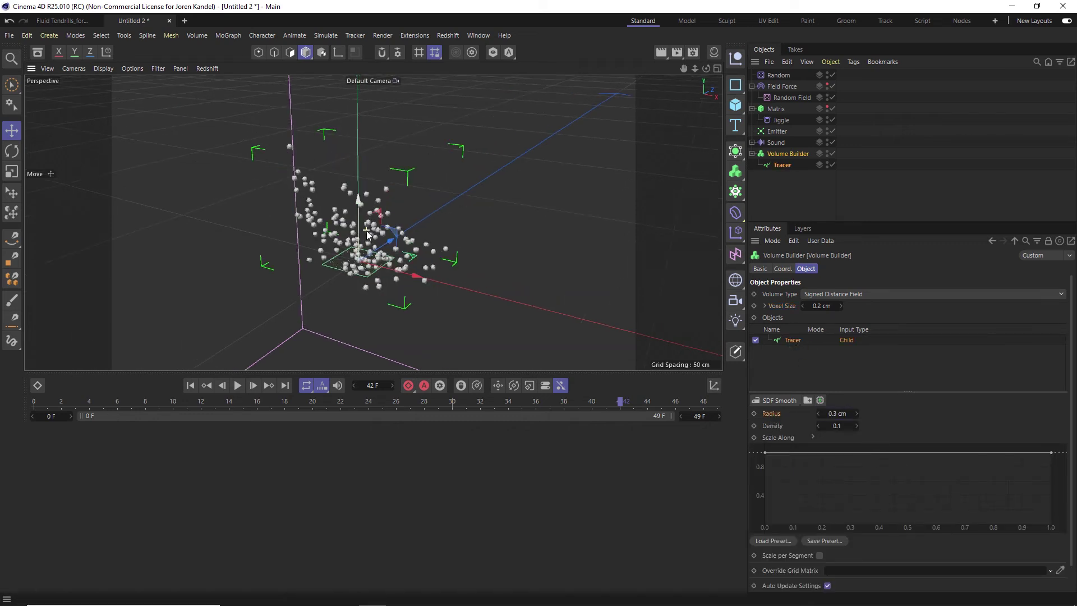
pyautogui.click(237, 386)
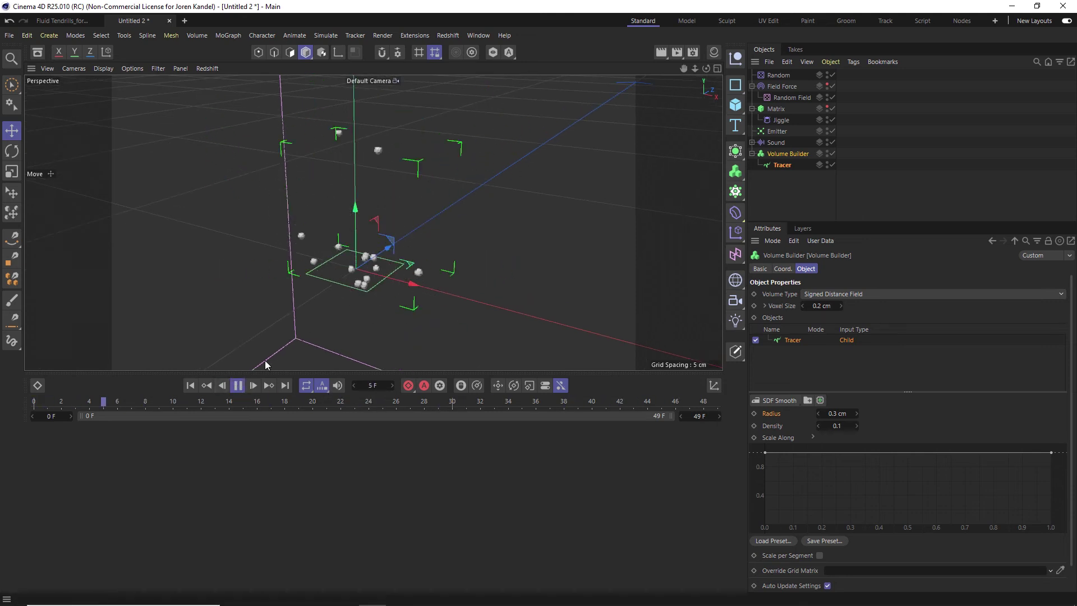
pyautogui.press('F8')
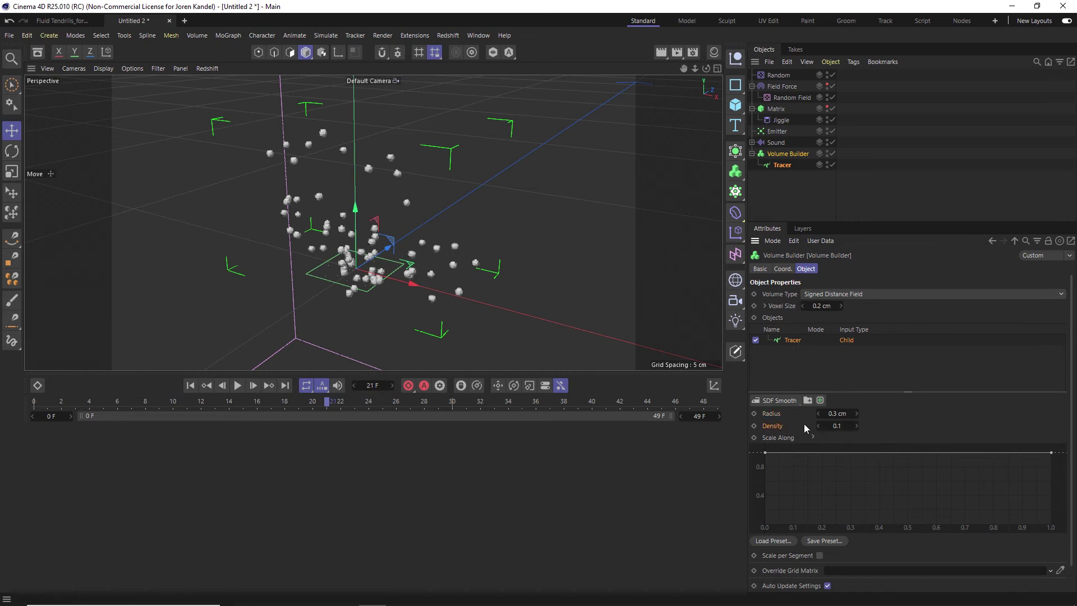
pyautogui.moveTo(837, 426); pyautogui.dragTo(857, 426)
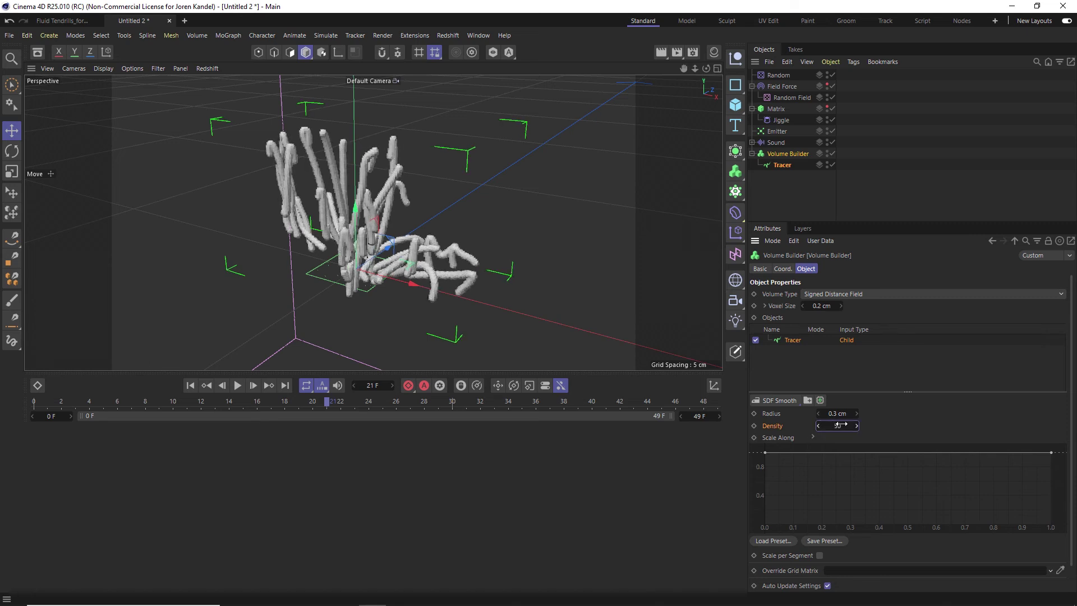
# After a playback preview, set SDF Smooth Radius 0.25 cm and Voxel Size 0.1 cm, then search Commander for 'volume'.
pyautogui.click(238, 386)
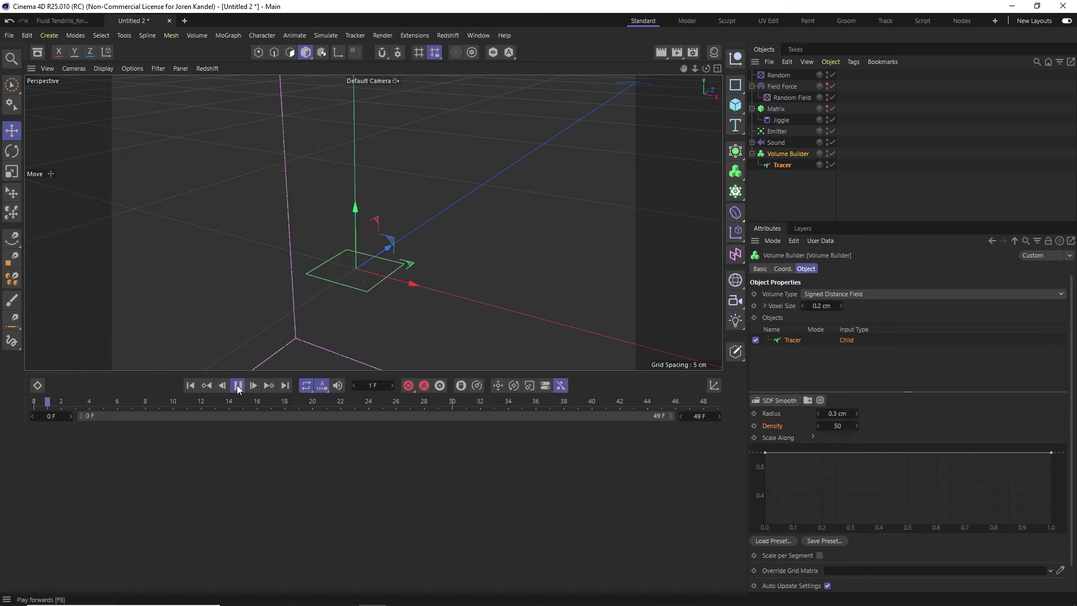
pyautogui.click(238, 386)
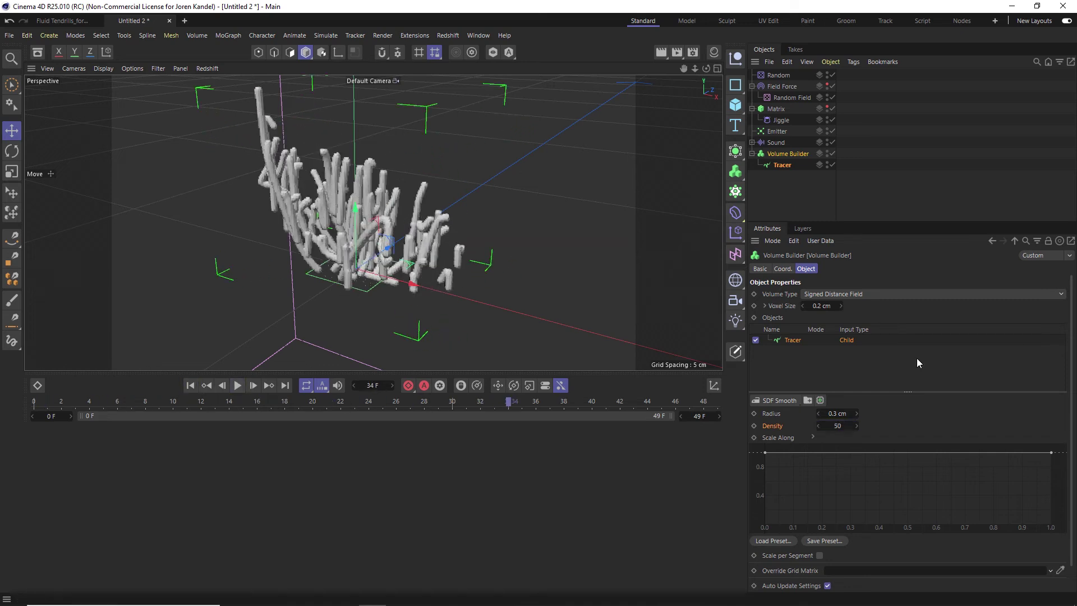
pyautogui.write('0.25')
pyautogui.press('Return')
pyautogui.click(822, 306)
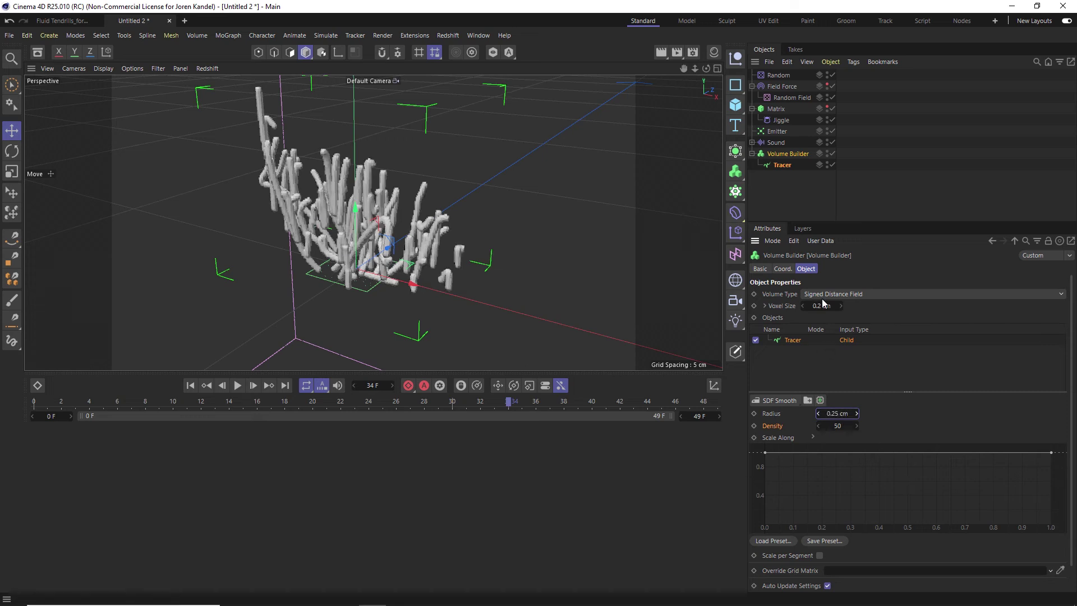
pyautogui.write('0.1')
pyautogui.press('Return')
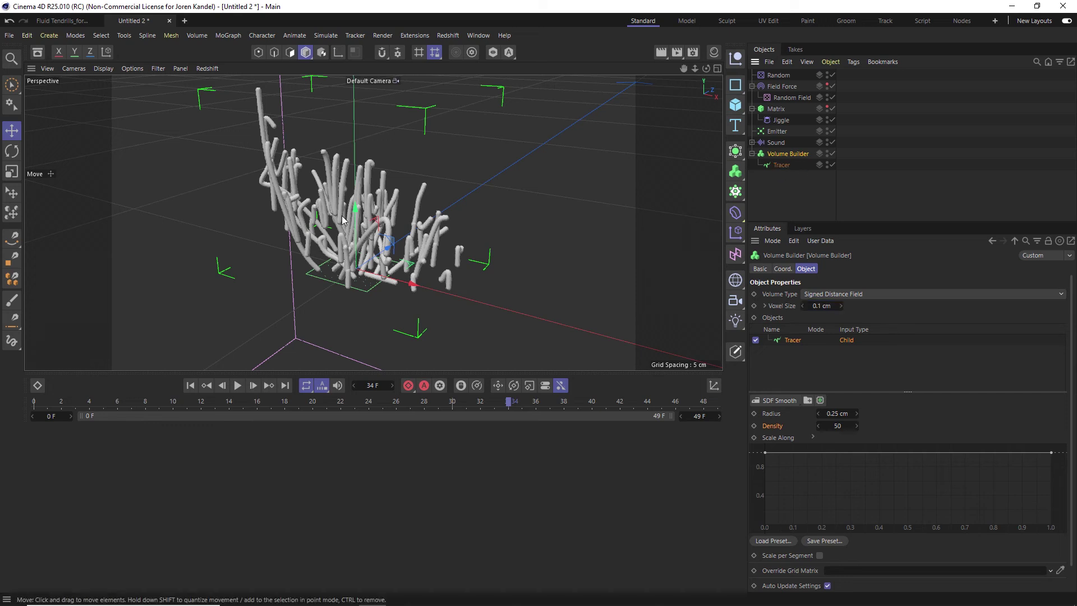
pyautogui.hotkey('shift', 'c')
pyautogui.write('volume')
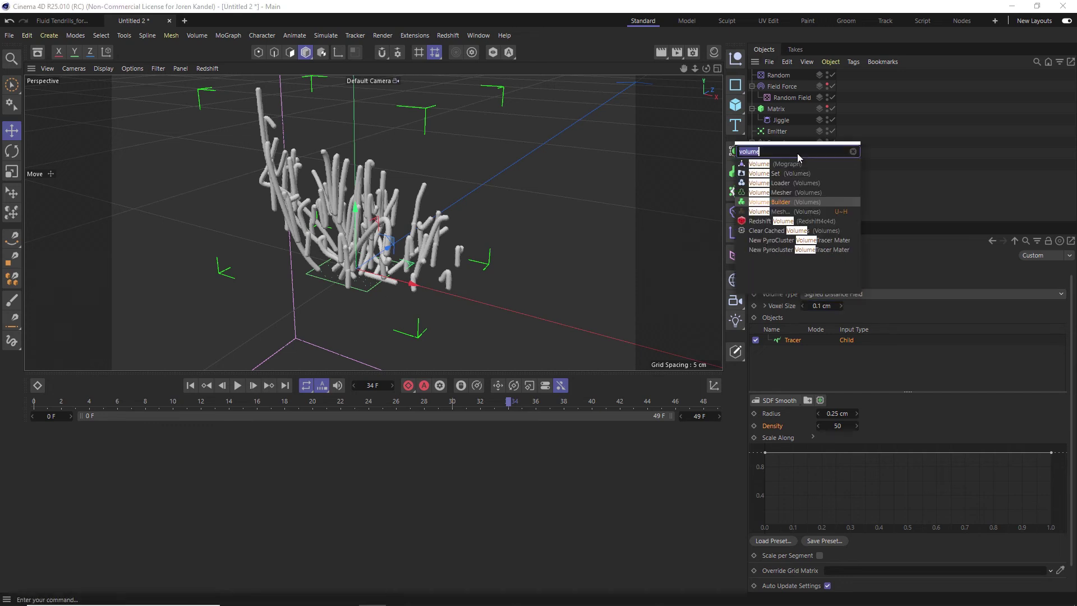
# Add a Volume Mesher, nest the Volume Builder inside it, and adjust its Voxel Range Threshold.
pyautogui.click(784, 191)
pyautogui.moveTo(786, 217); pyautogui.dragTo(786, 216)
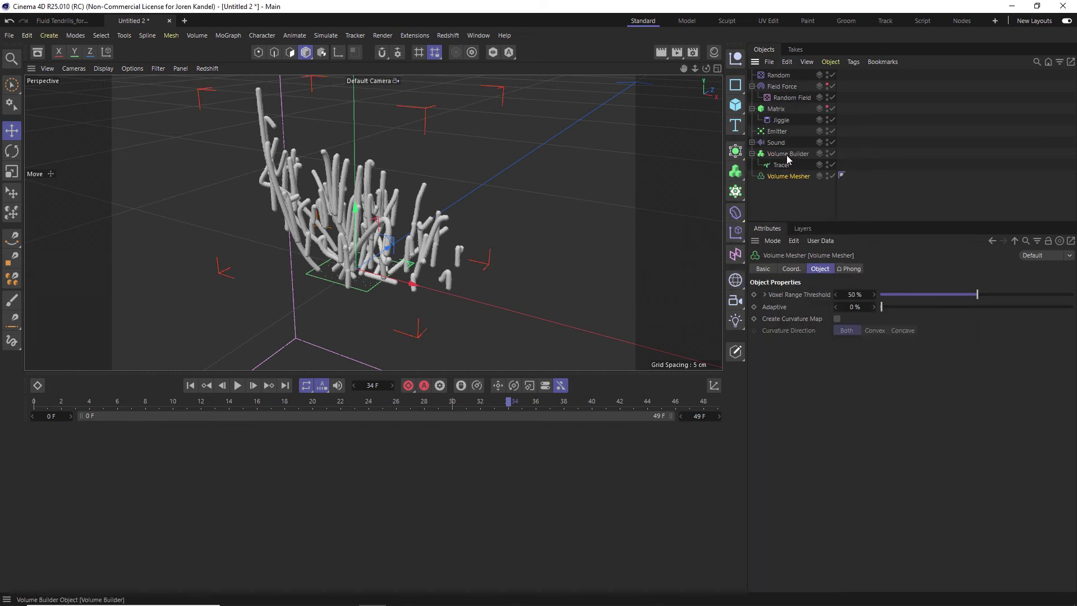
pyautogui.moveTo(787, 155)
pyautogui.mouseDown()
pyautogui.moveTo(792, 190)
pyautogui.moveTo(788, 176)
pyautogui.mouseUp()
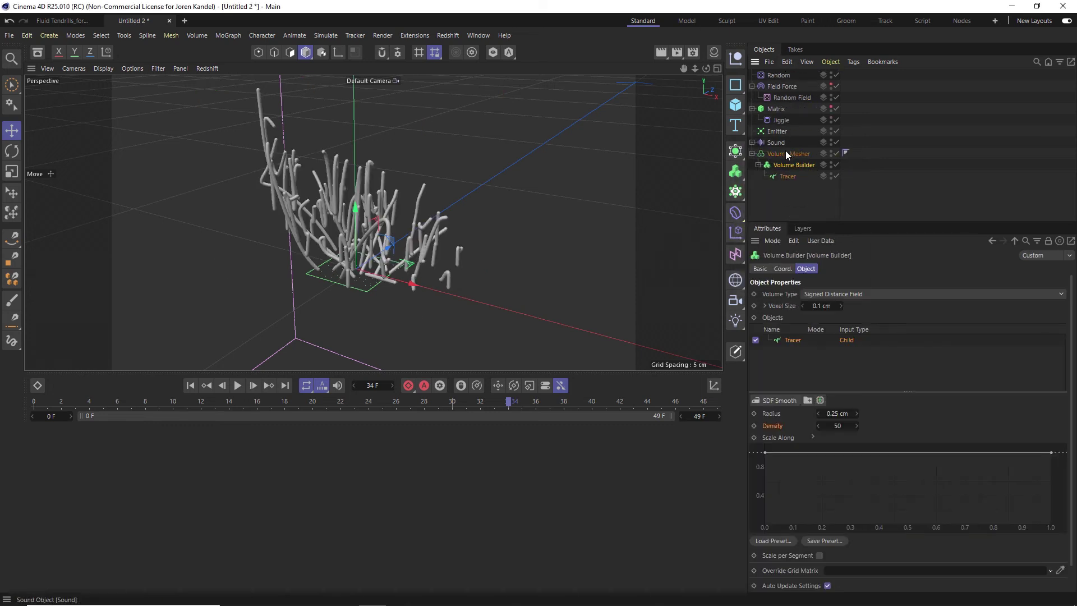
pyautogui.click(785, 151)
pyautogui.moveTo(968, 296)
pyautogui.mouseDown()
pyautogui.moveTo(944, 294)
pyautogui.moveTo(959, 295)
pyautogui.mouseUp()
pyautogui.click(678, 247)
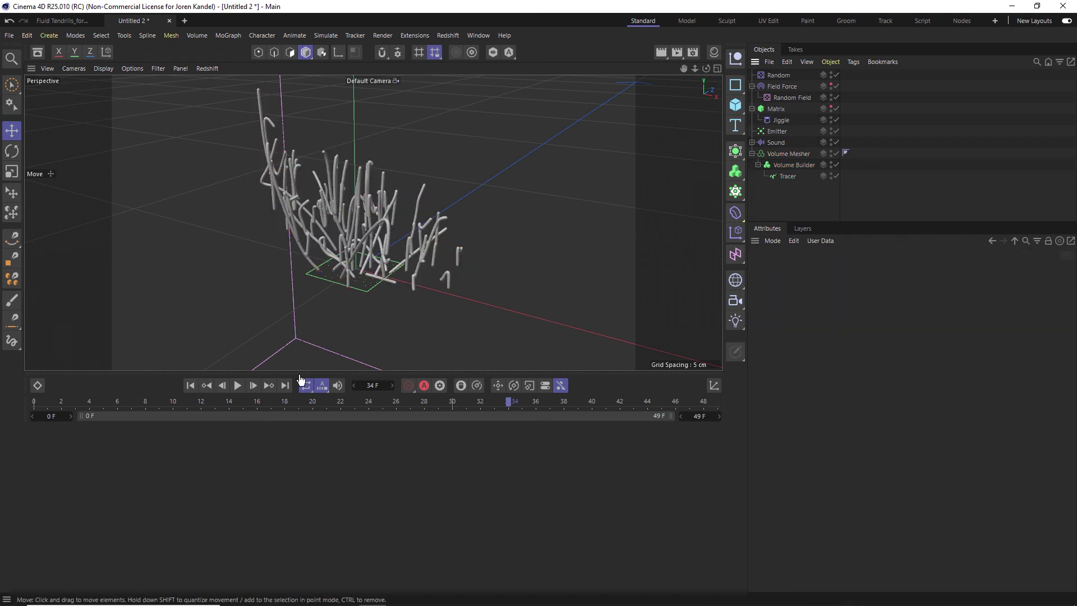
# Replay the meshed tendril animation from frame one, then switch to the finished Fluid Tendrills project.
pyautogui.click(190, 386)
pyautogui.click(238, 385)
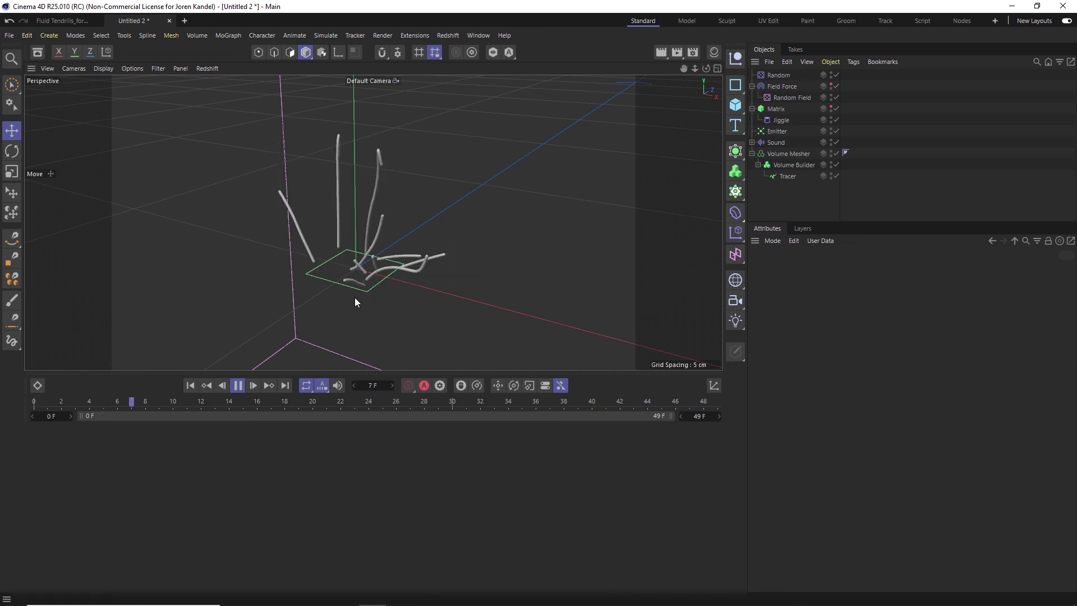
pyautogui.click(237, 385)
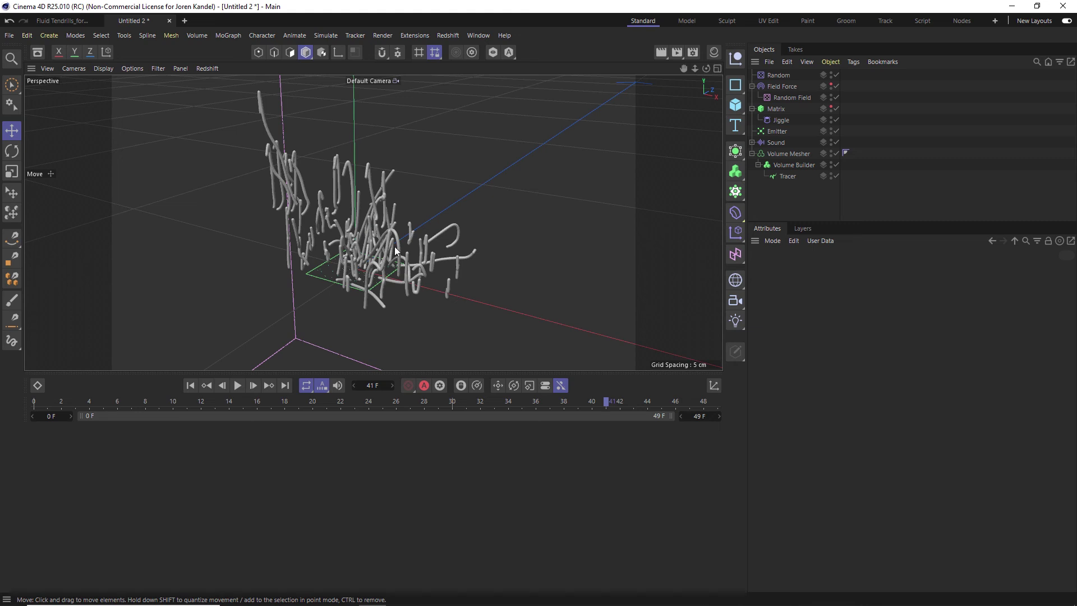
pyautogui.click(65, 18)
# Preview the finished project, then reshape the Volume Builder's Scale Along curve, undoing one edit.
pyautogui.click(238, 386)
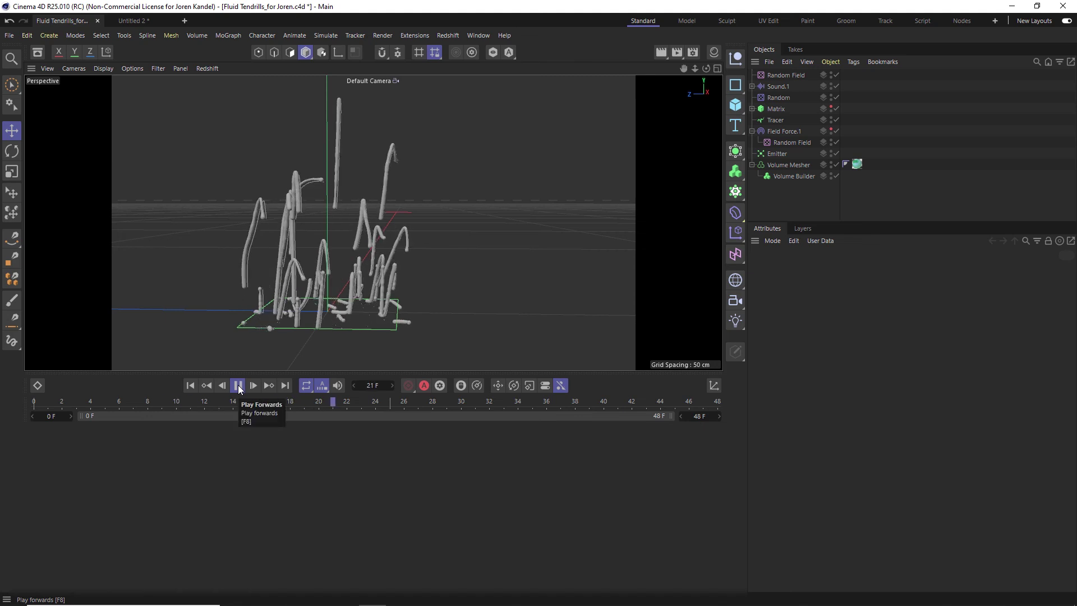
pyautogui.click(238, 387)
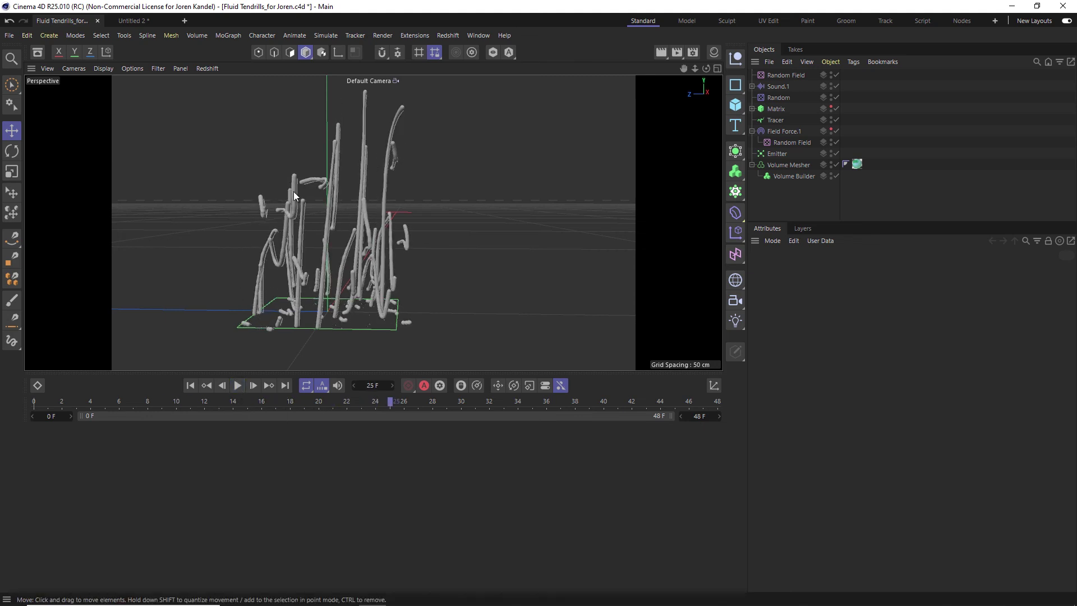
pyautogui.click(787, 175)
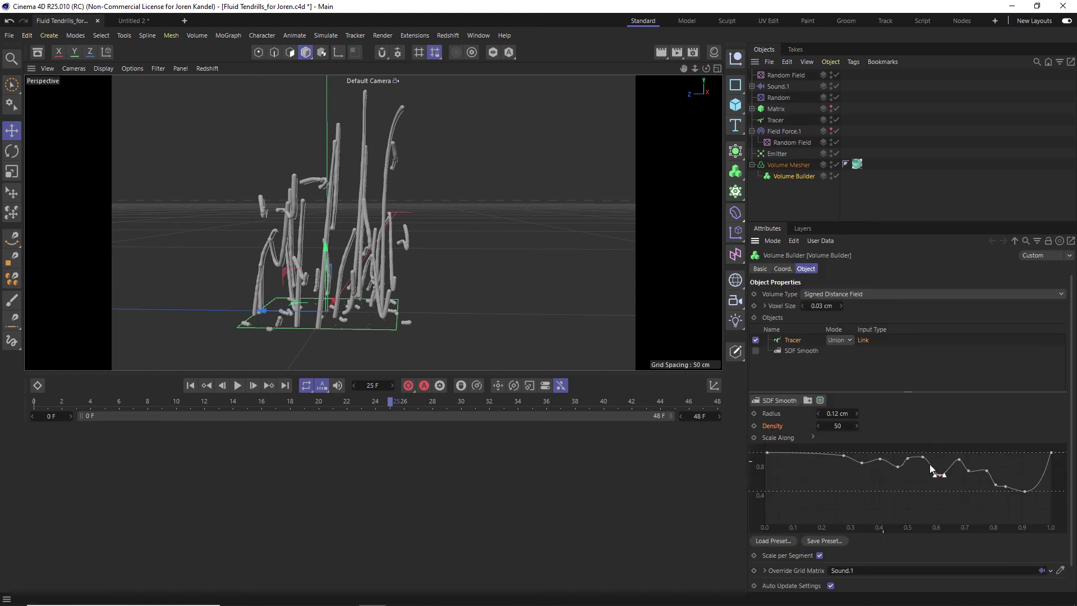
pyautogui.moveTo(958, 460); pyautogui.dragTo(996, 500)
pyautogui.hotkey('ctrl', 'z')
pyautogui.moveTo(1050, 450)
pyautogui.mouseDown()
pyautogui.moveTo(1035, 480)
pyautogui.moveTo(1050, 448)
pyautogui.mouseUp()
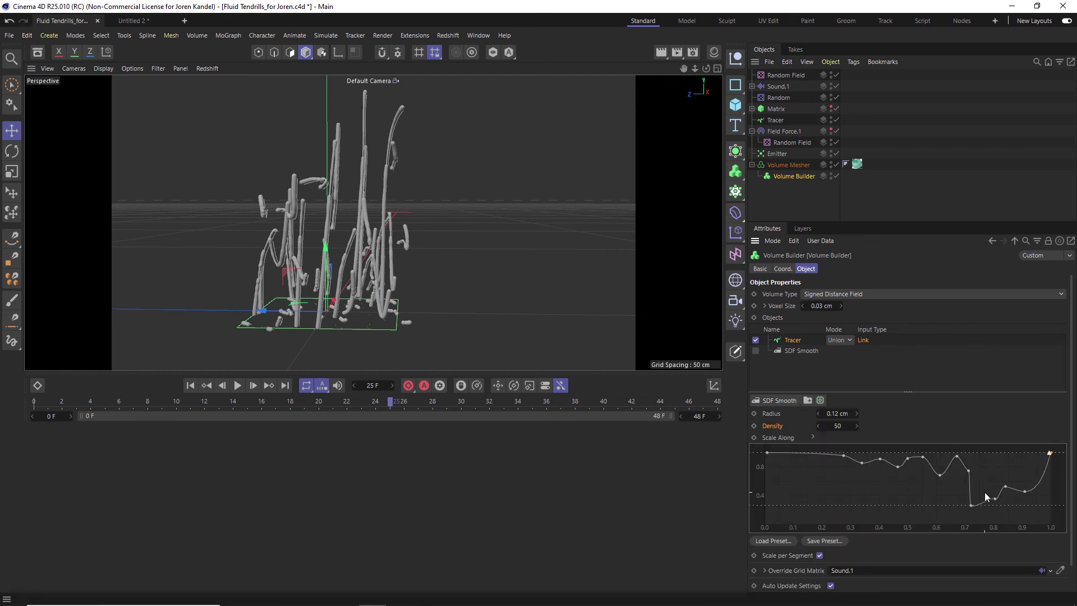
# Replay the animation from the first frame to review the reshaped tendrils.
pyautogui.click(190, 385)
pyautogui.click(237, 385)
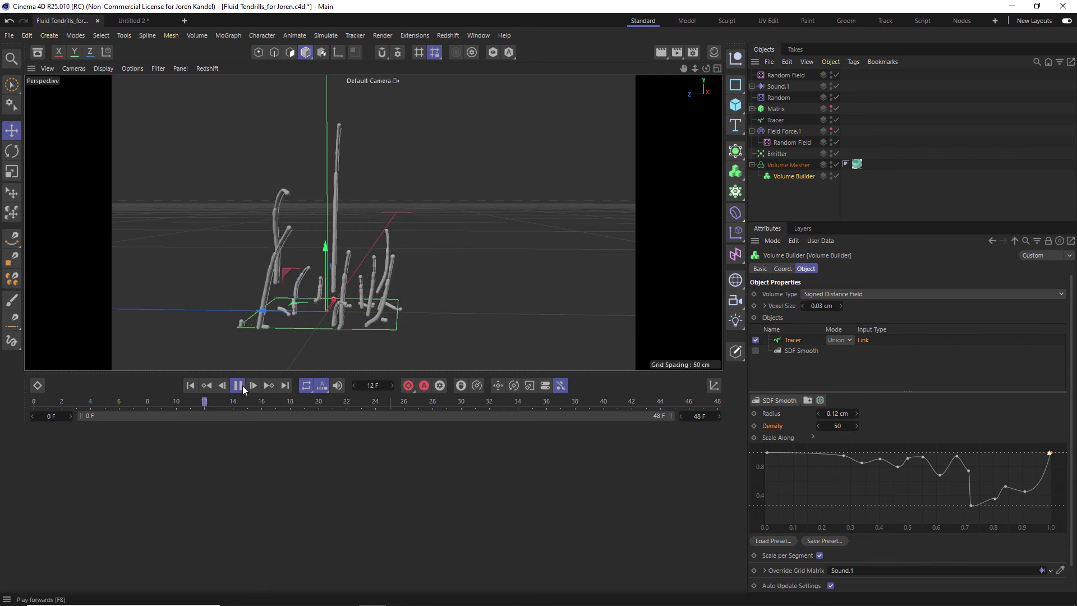
pyautogui.click(238, 385)
pyautogui.click(815, 197)
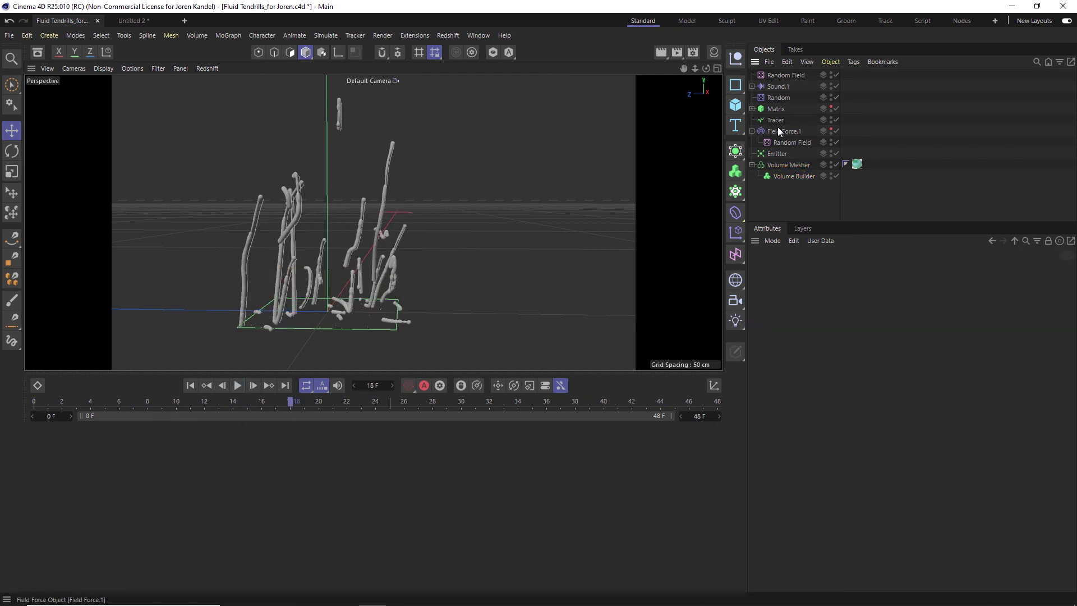